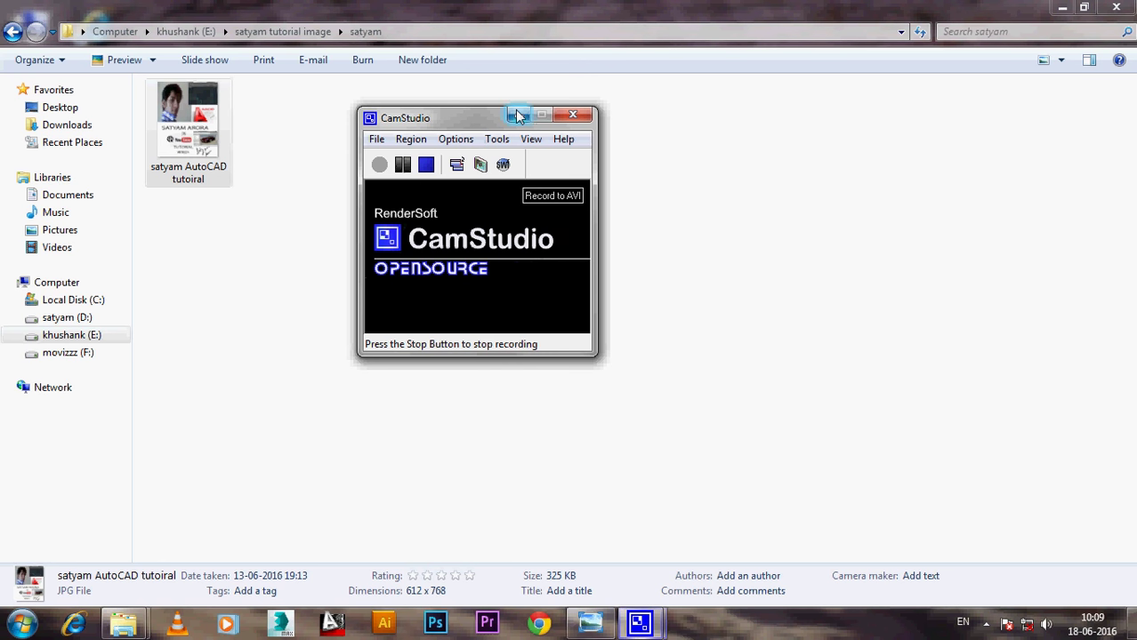
Step: Preview the AutoCAD tutorial JPG in Picasa Photo Viewer, close it, and minimise Explorer
click(517, 116)
double_click(171, 162)
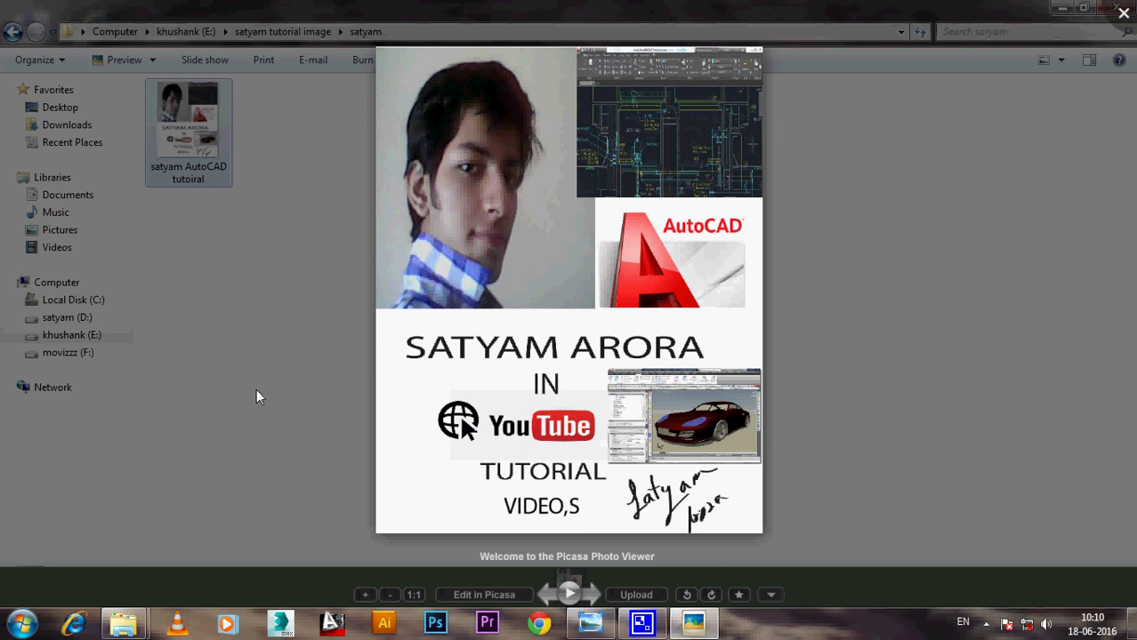
click(1006, 120)
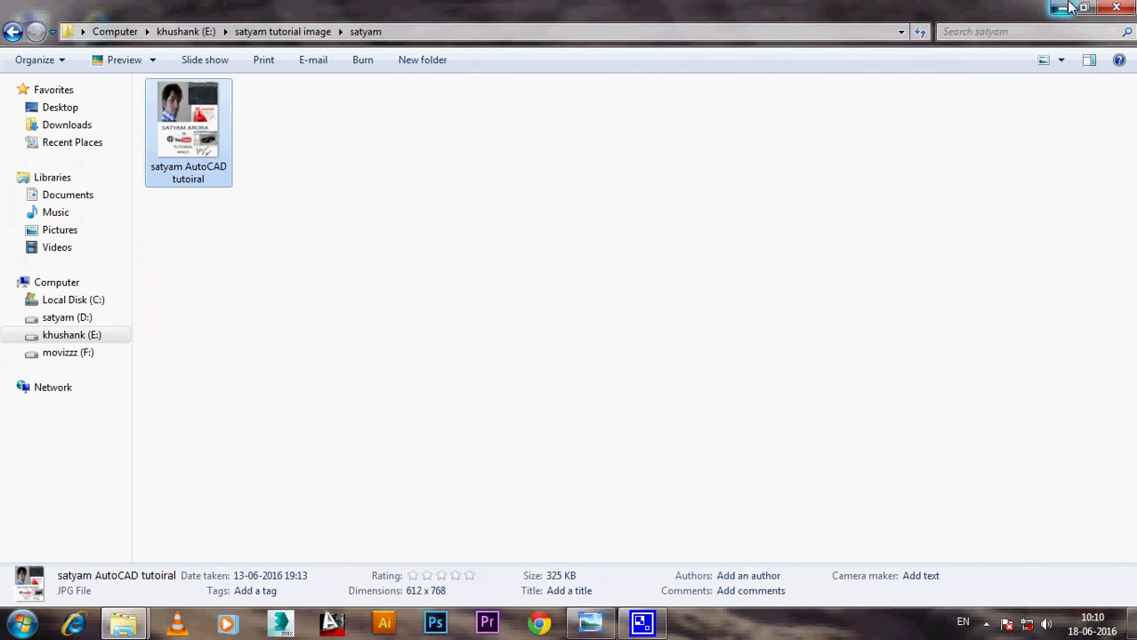
click(1071, 6)
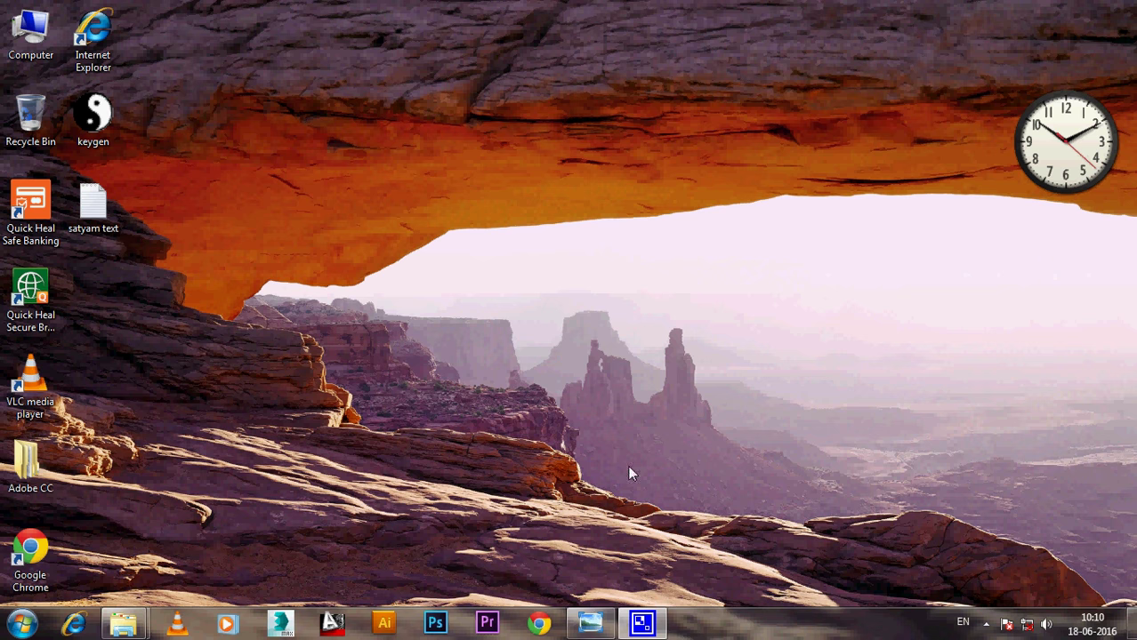
click(594, 622)
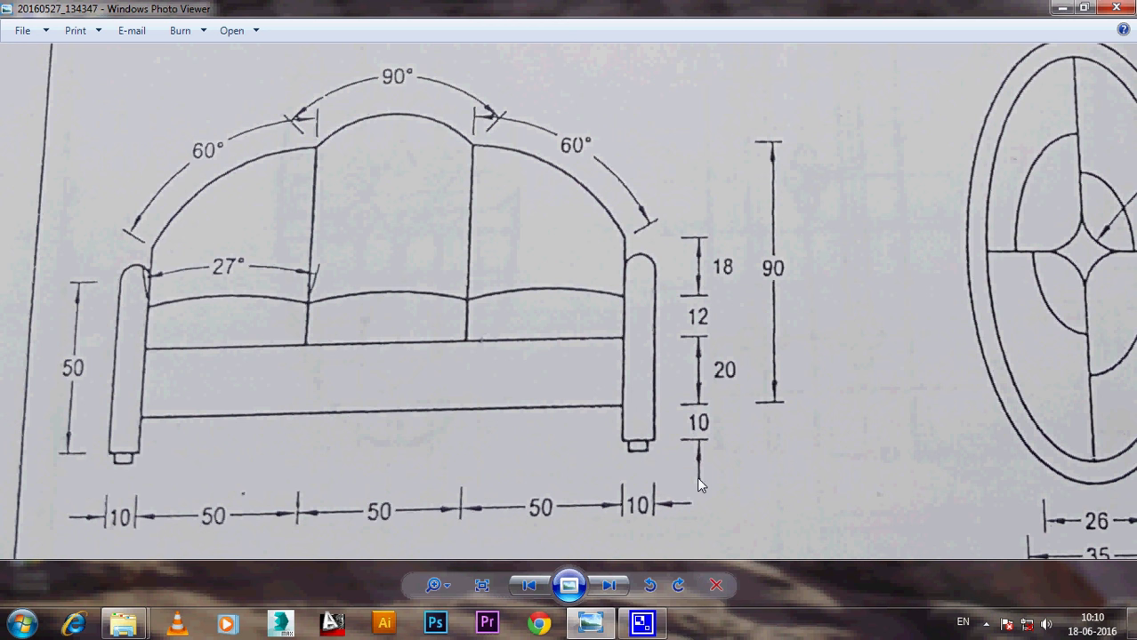
click(1061, 8)
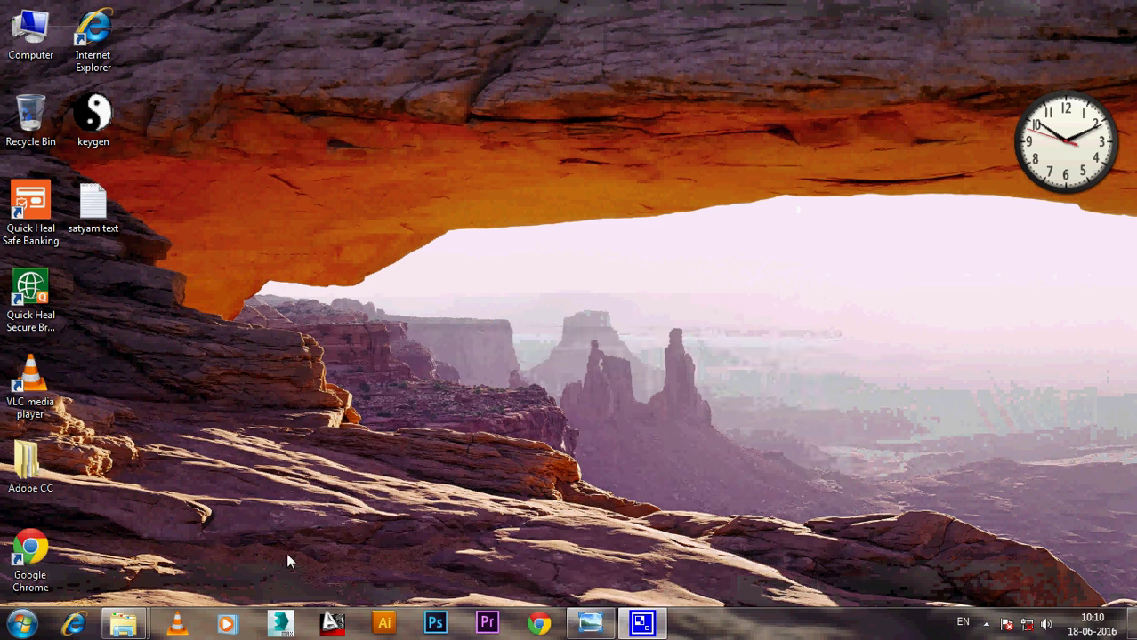
click(331, 623)
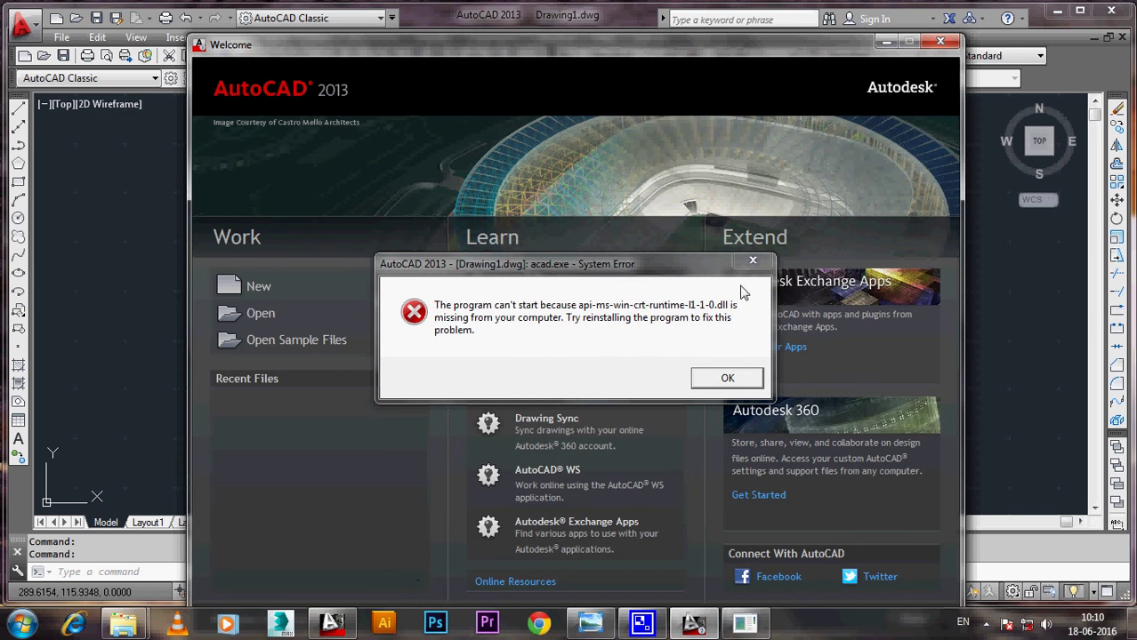
Step: Dismiss the missing-file error and Welcome screen, then switch to the AutoCAD Classic workspace
click(752, 261)
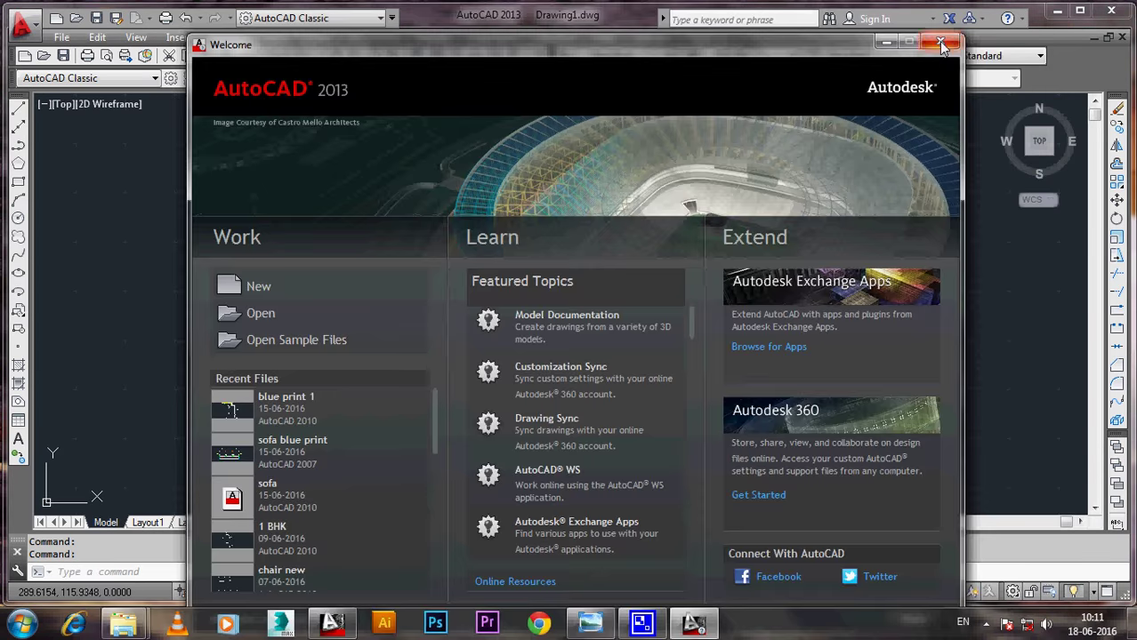
click(942, 45)
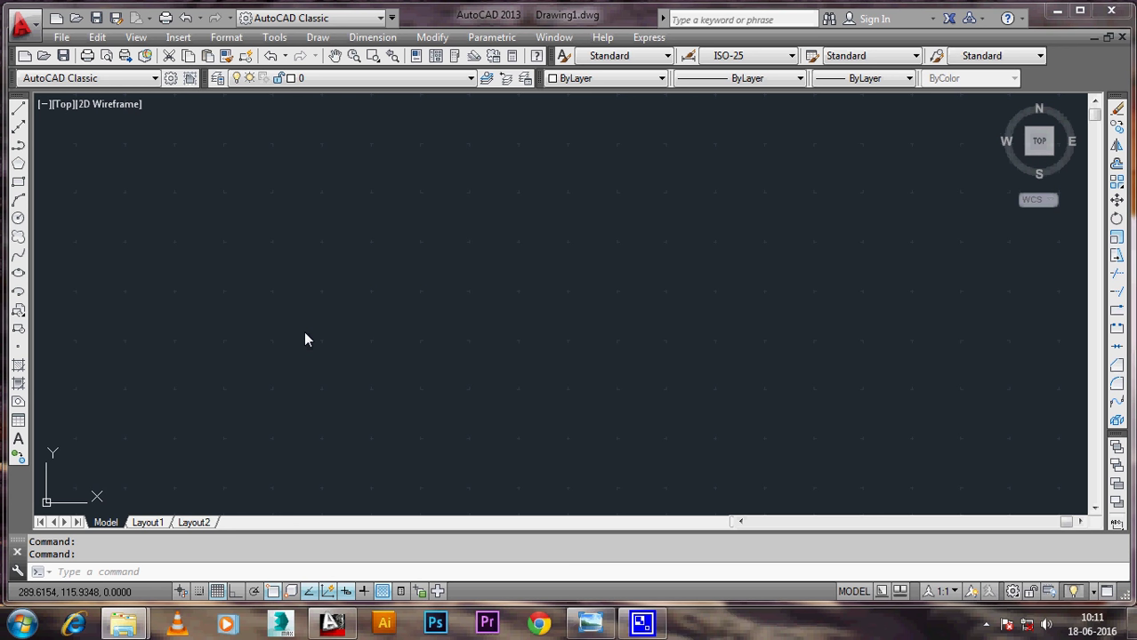
click(339, 20)
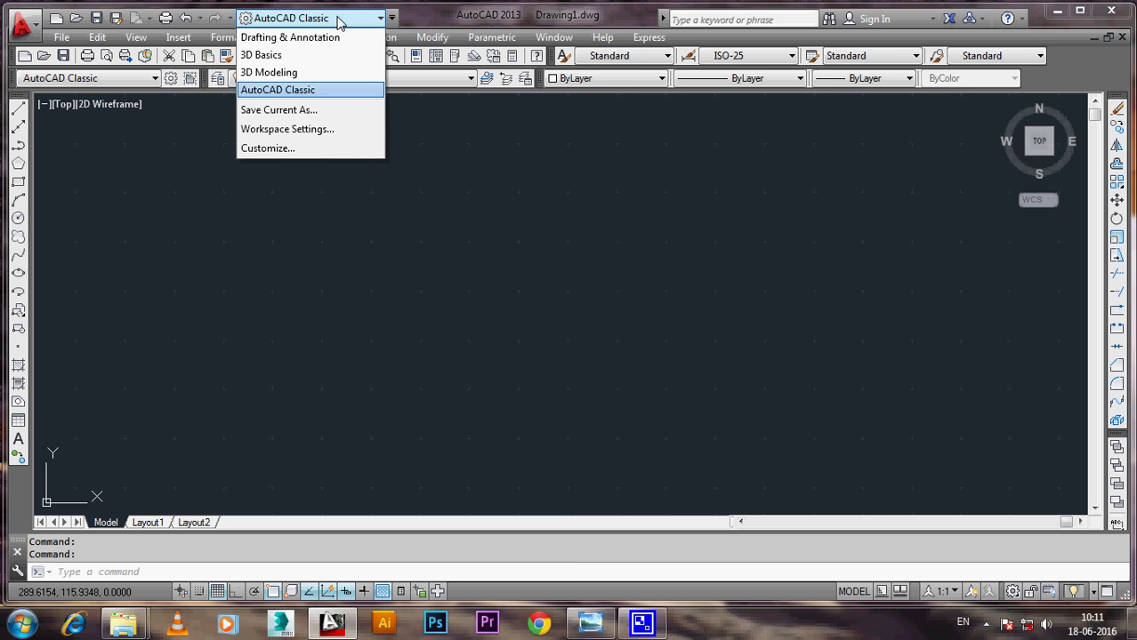
click(335, 92)
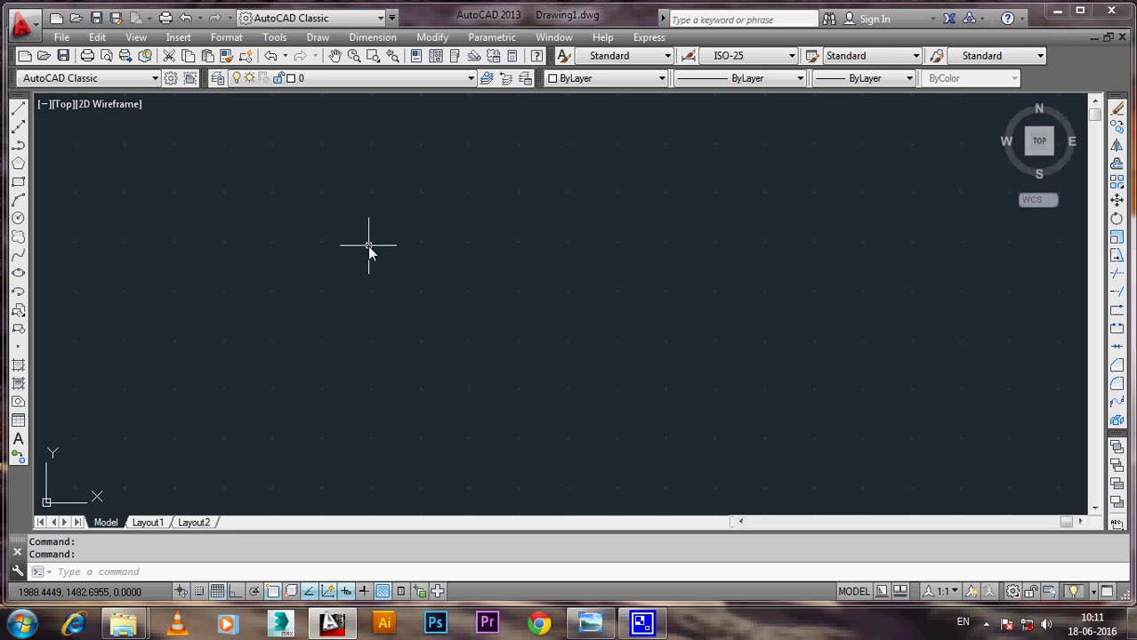
Step: Set Drawing Units to Architectural length with Centimeters insertion scale, and confirm the change
text(un)
key(Return)
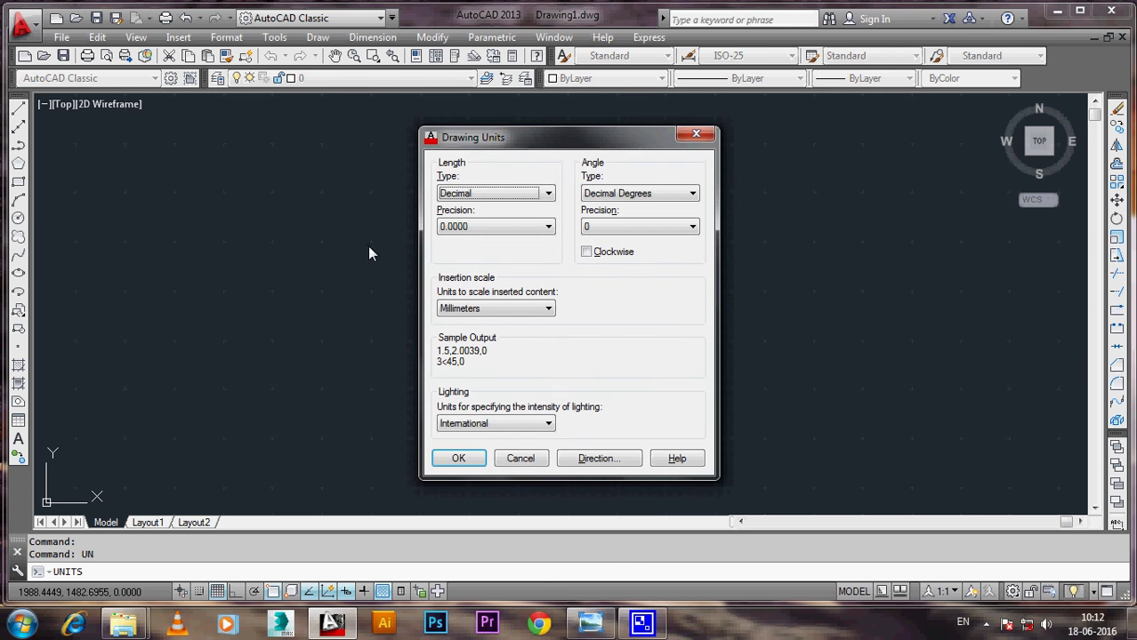
click(539, 195)
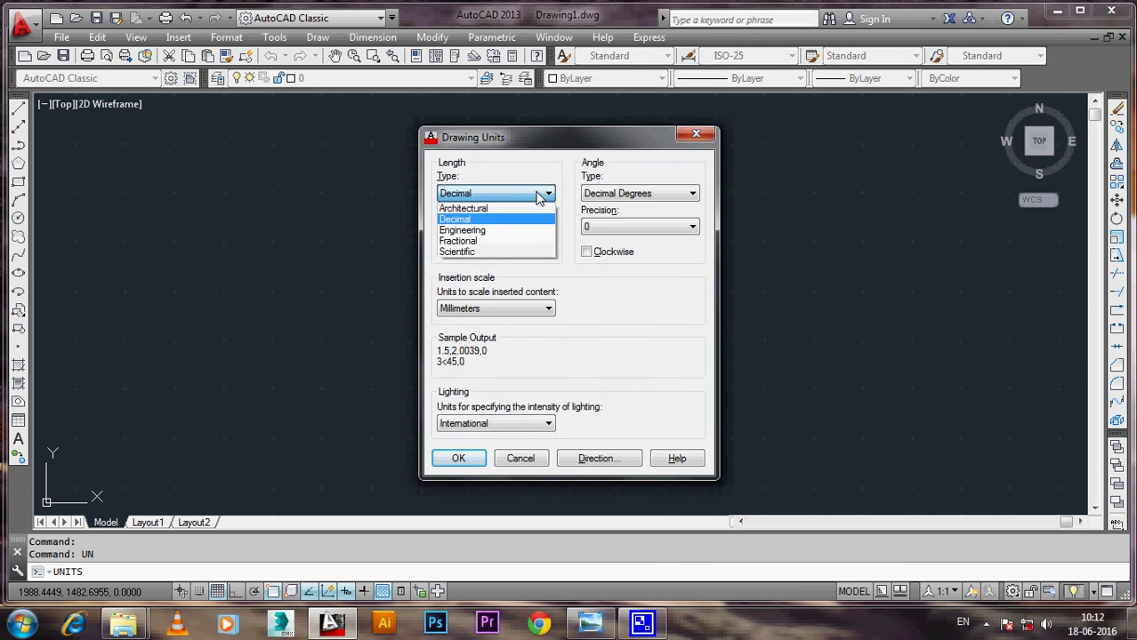
click(501, 210)
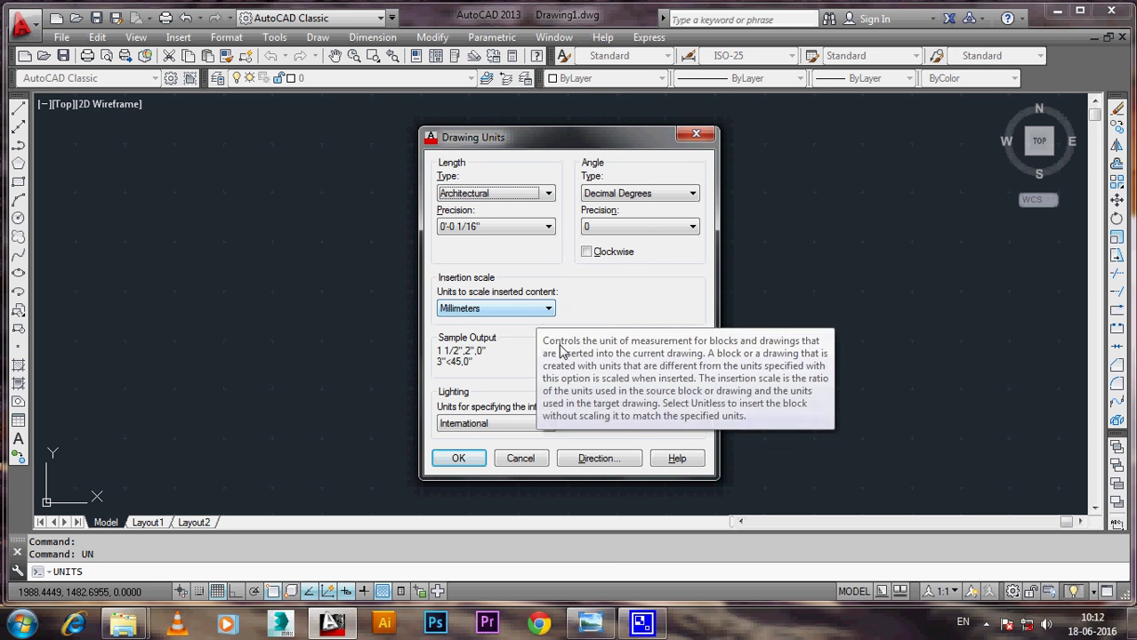
click(546, 311)
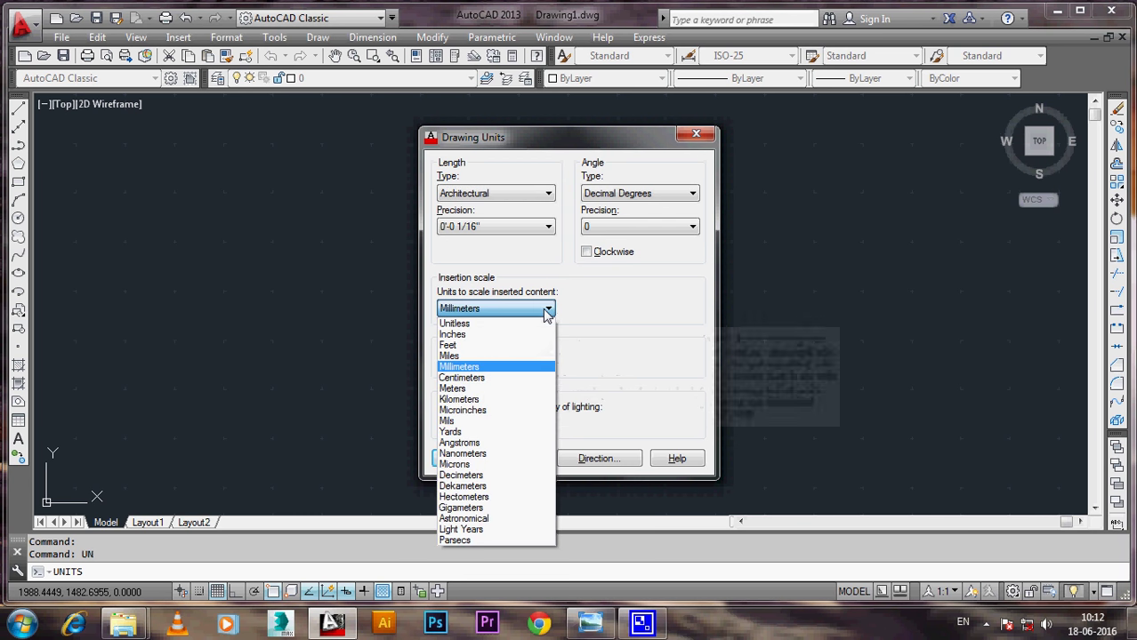
click(530, 384)
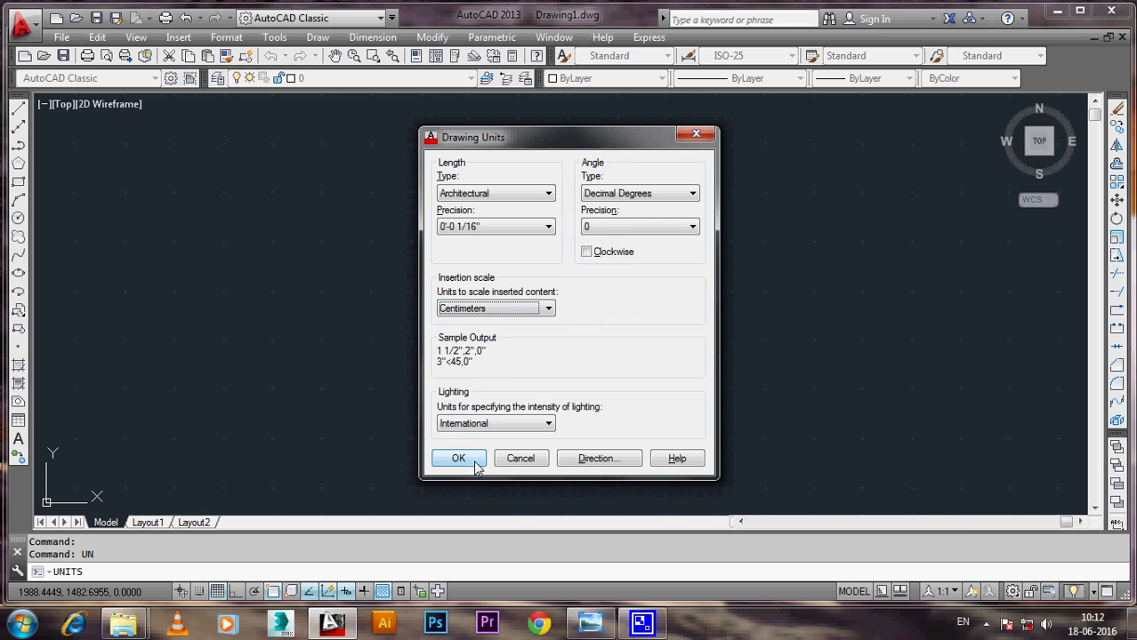
click(470, 464)
click(629, 355)
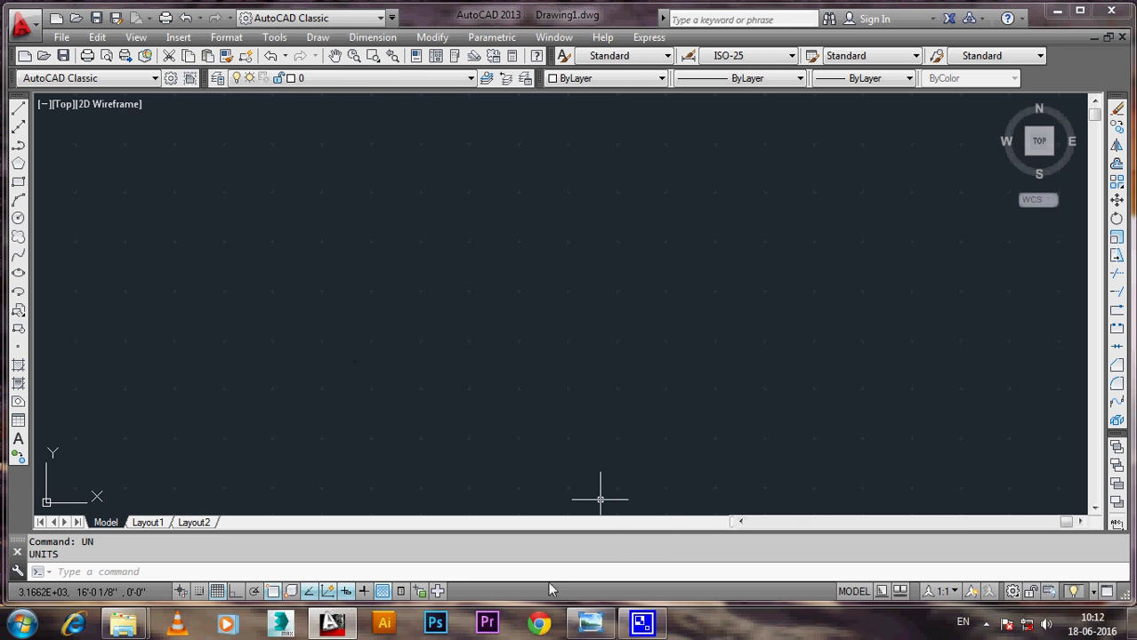
click(592, 625)
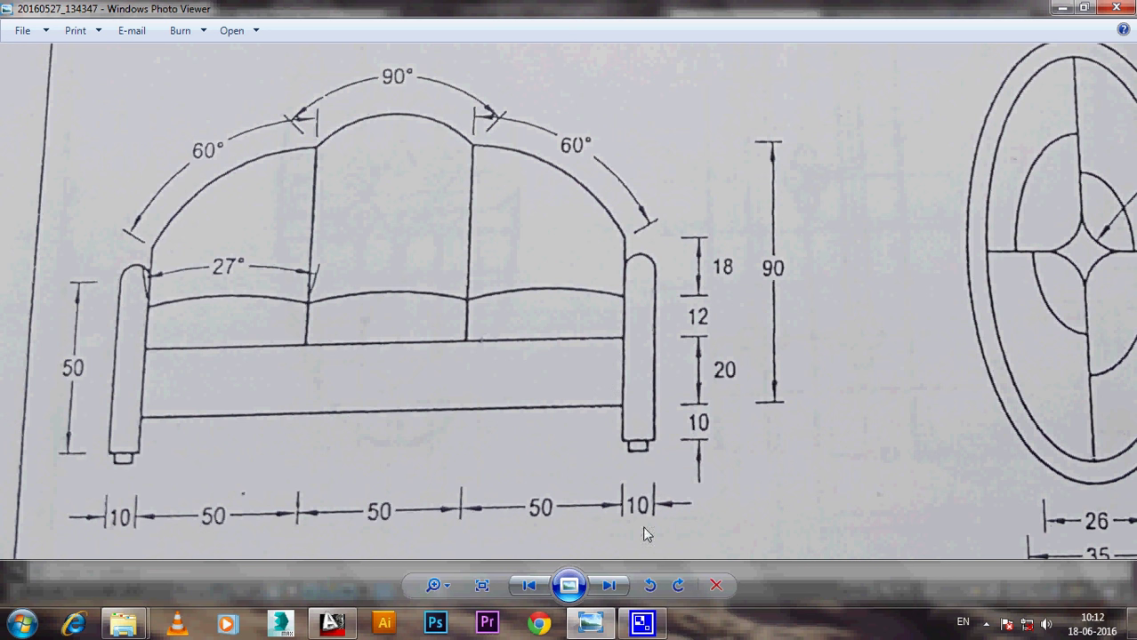
click(331, 623)
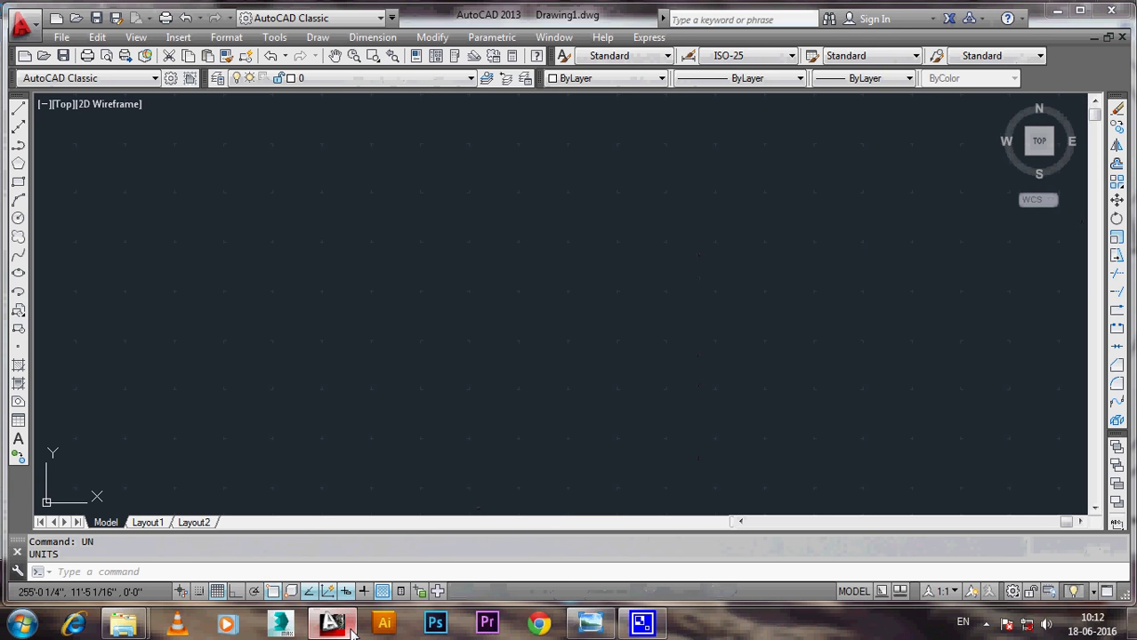
Step: Start a rectangle from a picked corner and give it a length of 150
click(18, 182)
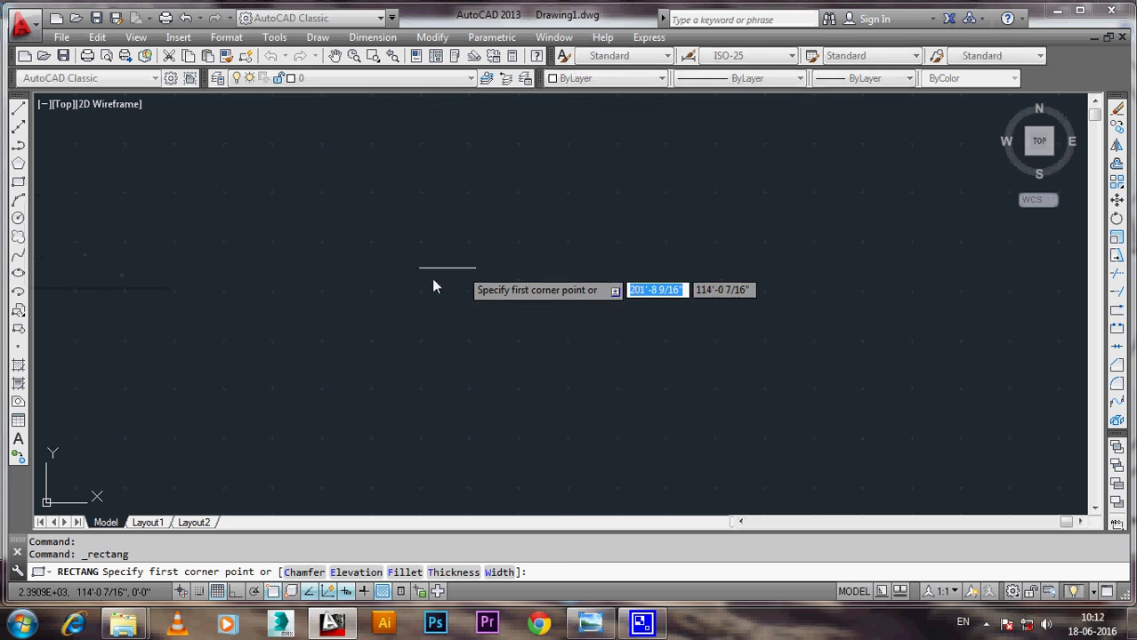
click(256, 222)
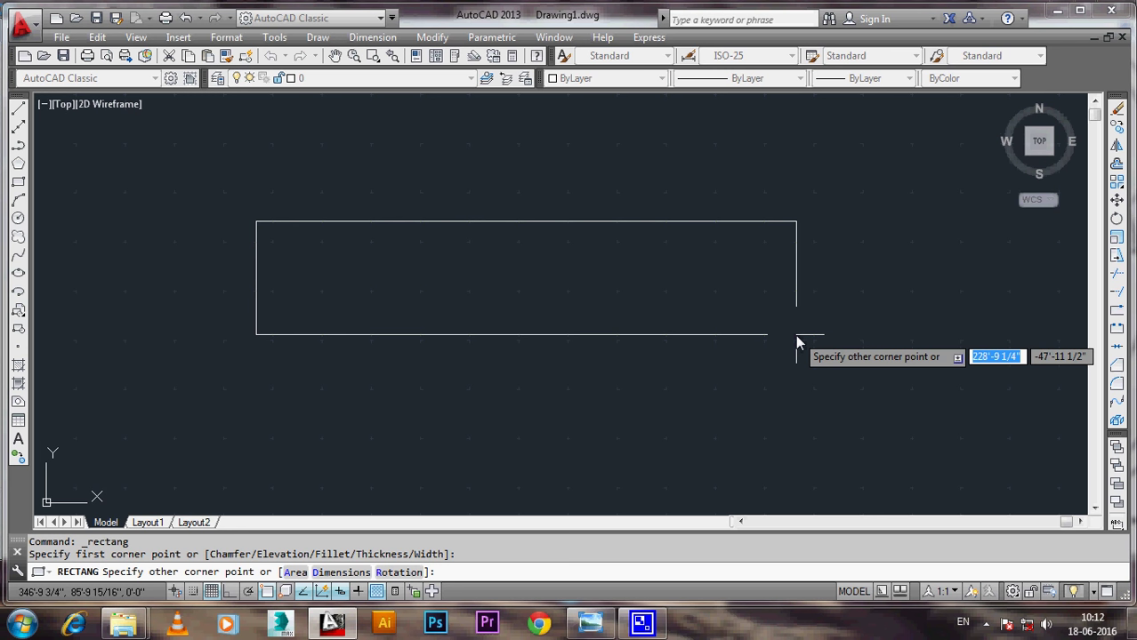
text(d)
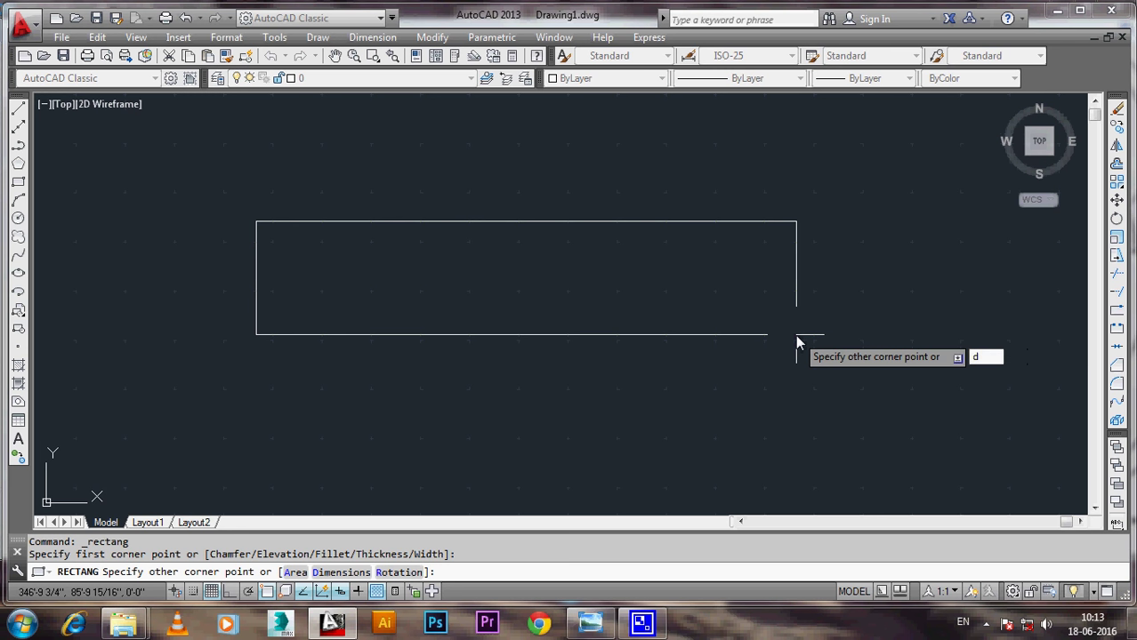
key(Return)
text(w)
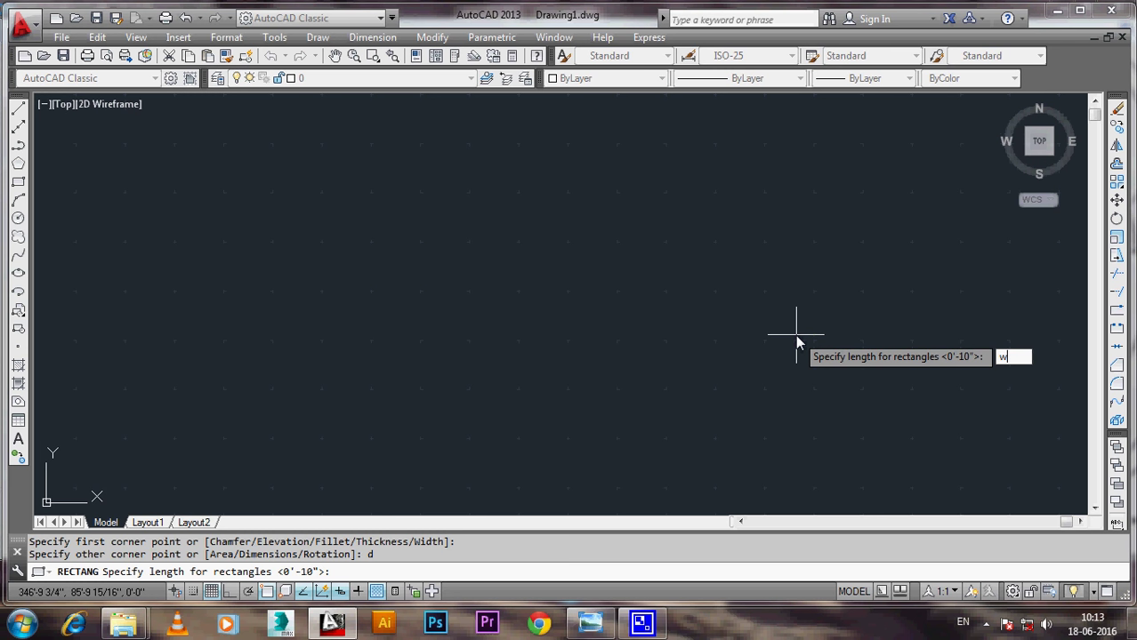
key(Return)
text(15)
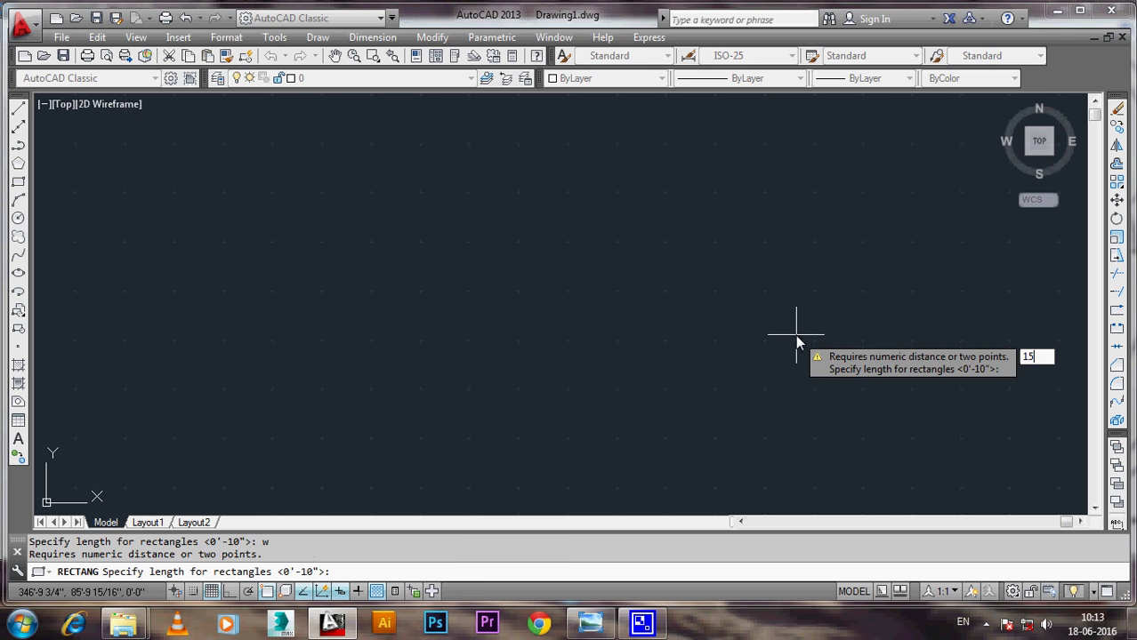
text(0)
key(Return)
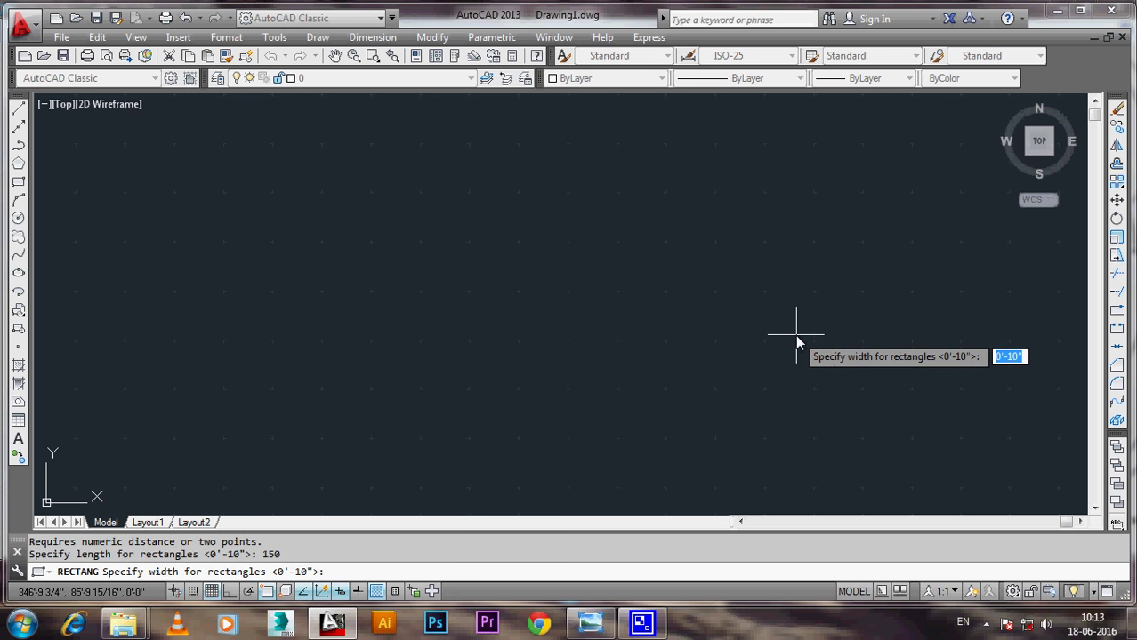
Step: Give the rectangle a width of 20, place it, and zoom in on it
text(l)
key(Return)
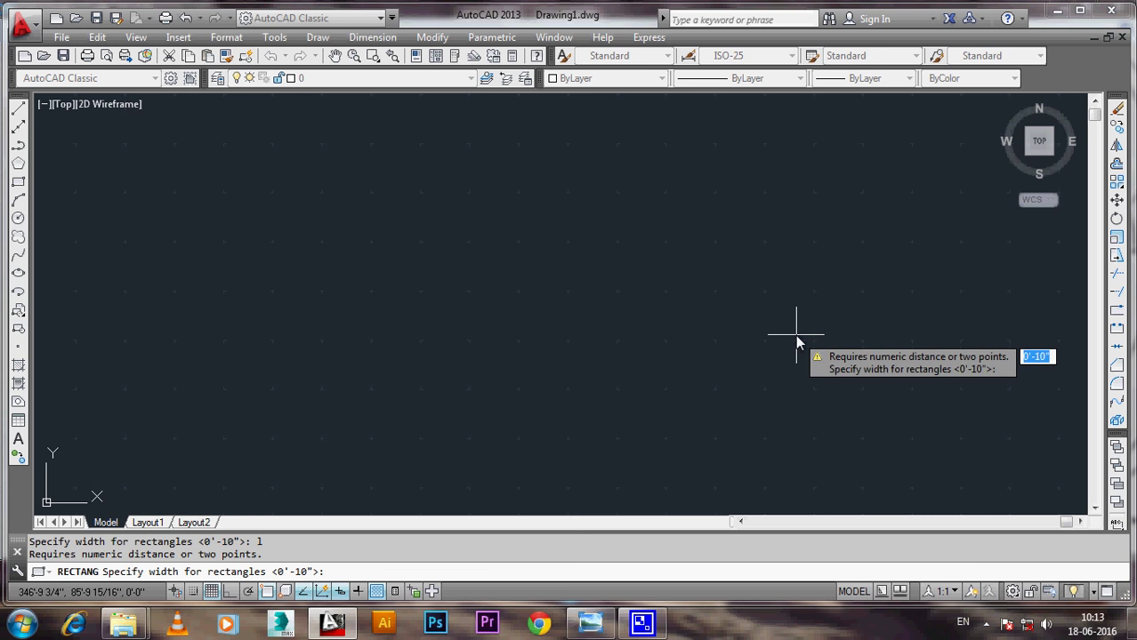
text(20)
key(Return)
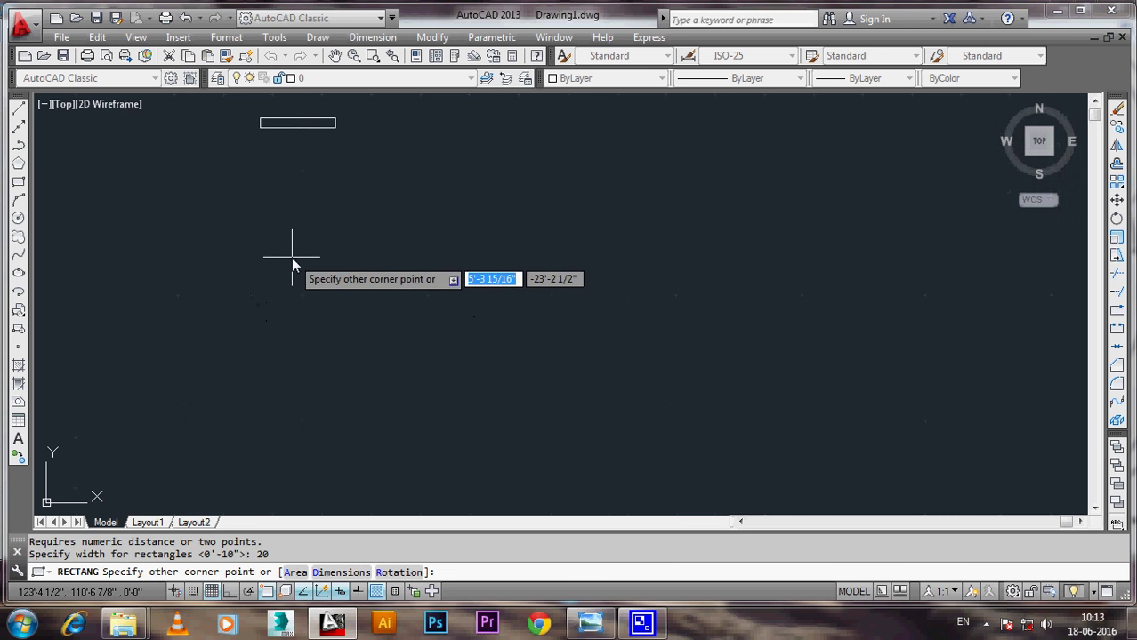
click(356, 308)
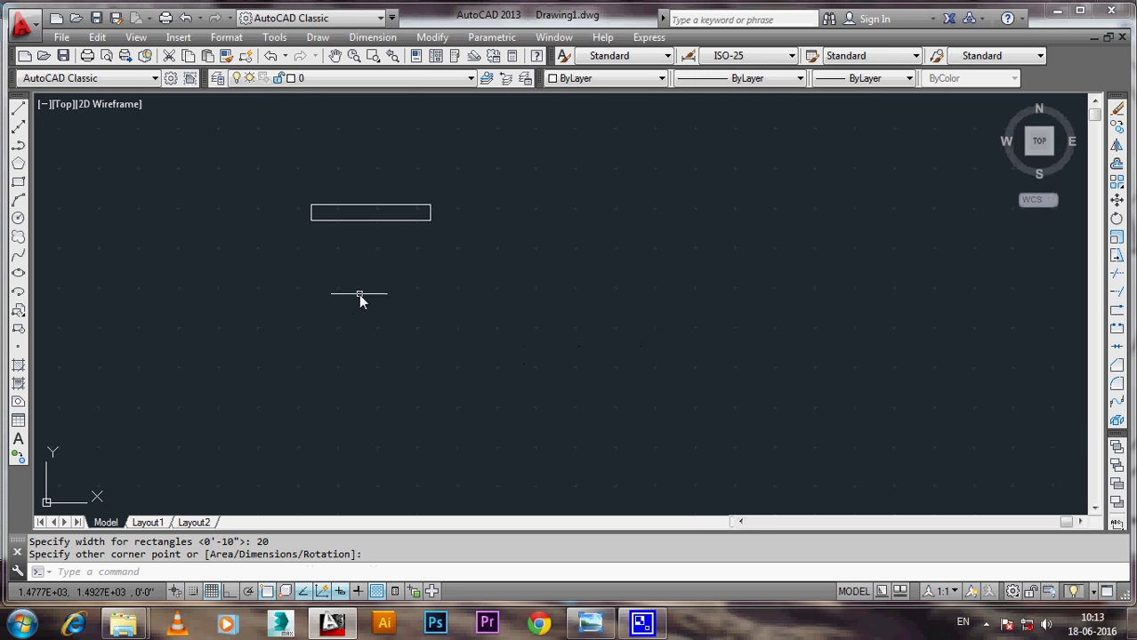
scroll(368, 292, up, 3)
middle_drag(338, 315, 370, 386)
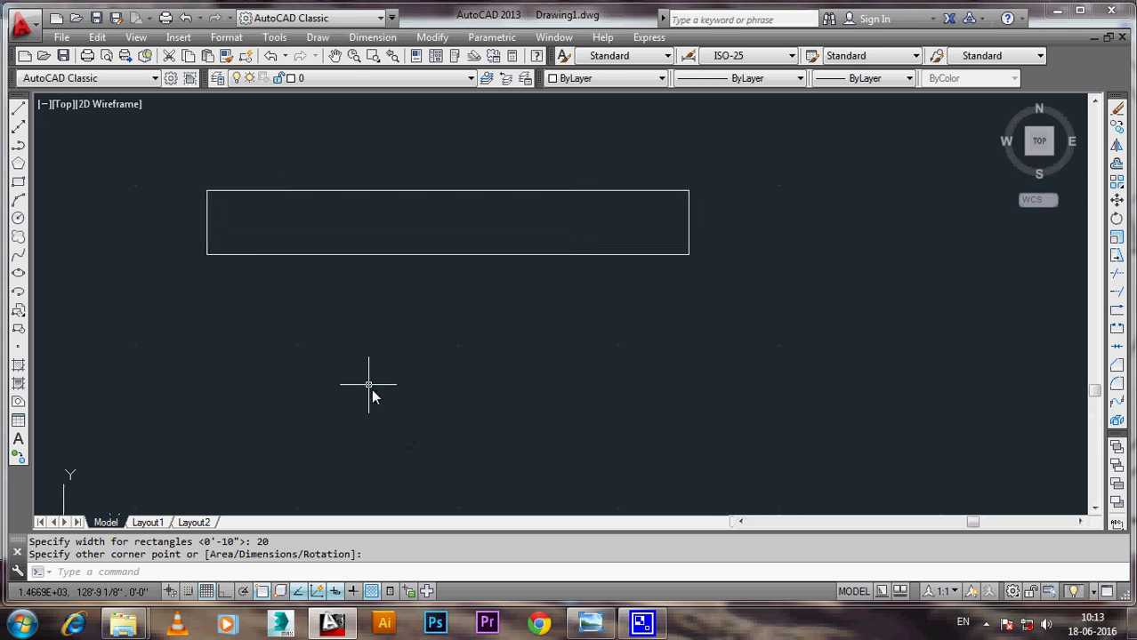
scroll(370, 365, up, 2)
middle_drag(320, 335, 341, 400)
middle_drag(370, 330, 367, 420)
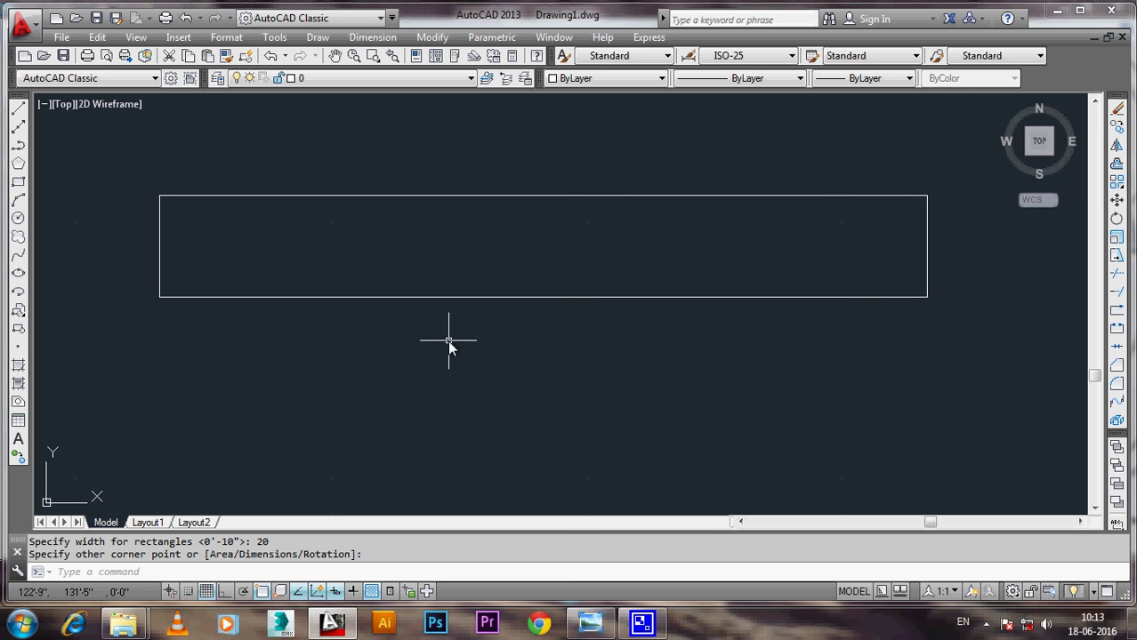
Step: Add a 150 linear dimension along the rectangle's bottom edge
click(375, 38)
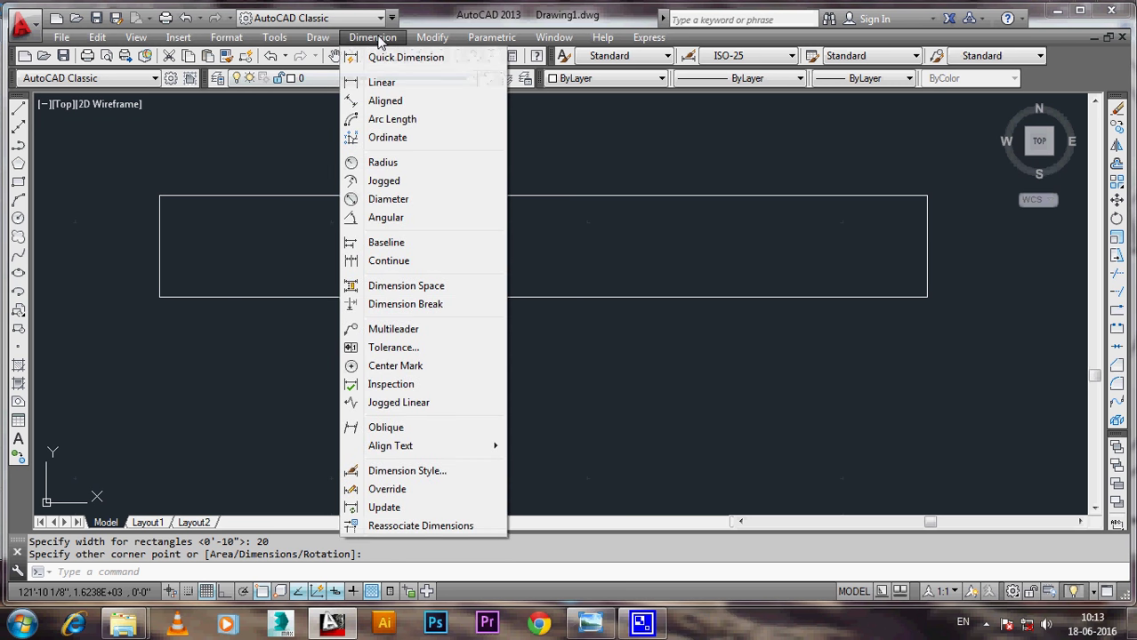
click(396, 84)
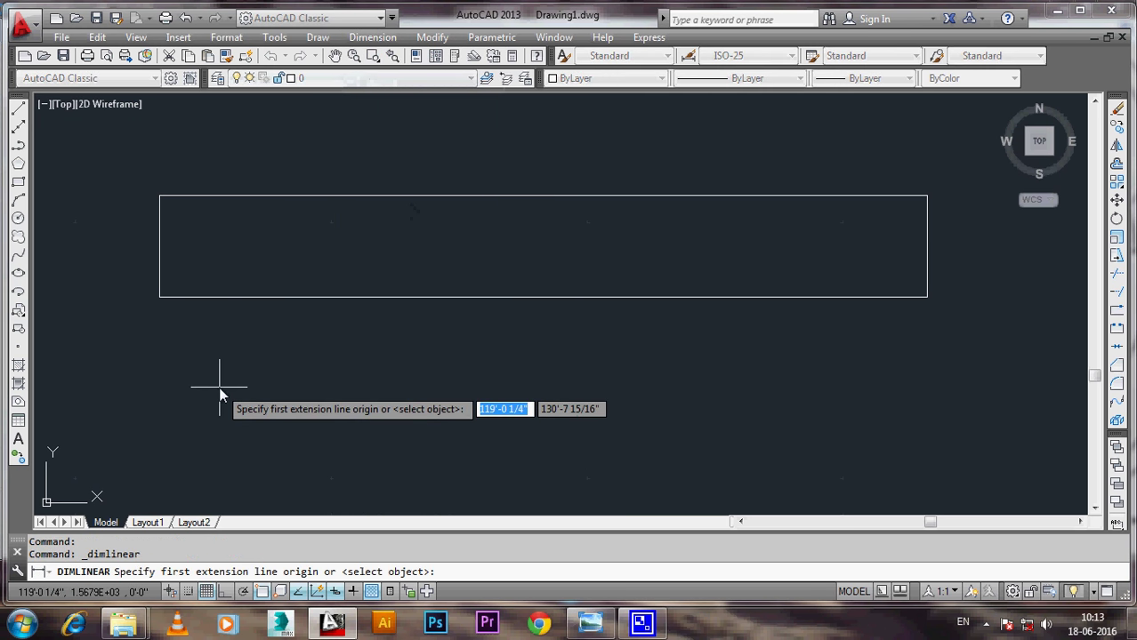
click(162, 302)
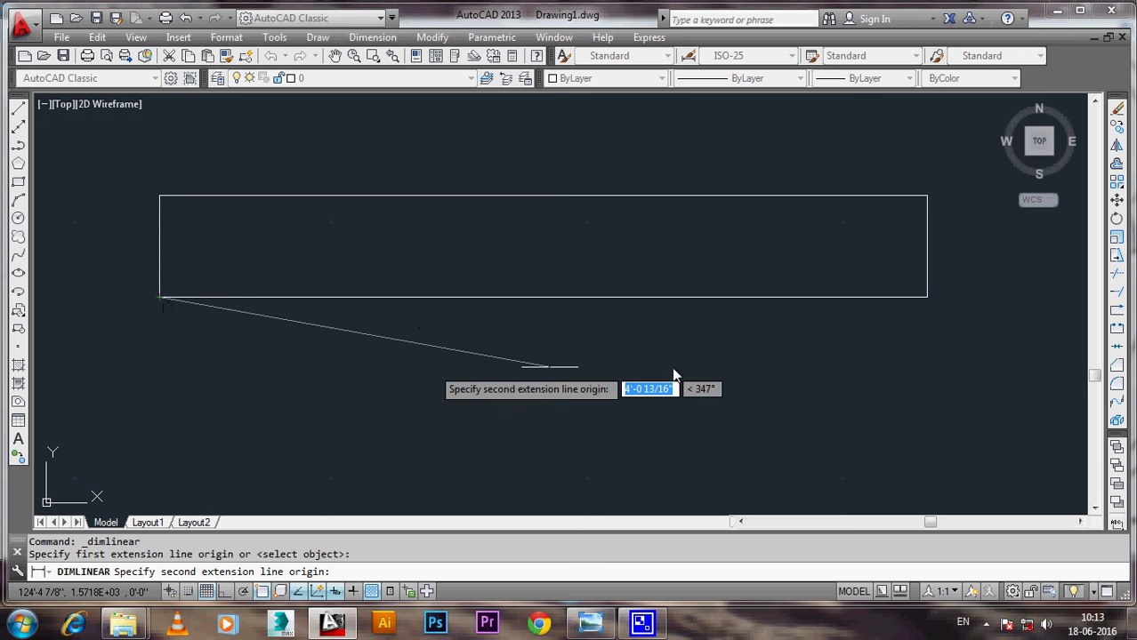
click(927, 298)
click(926, 335)
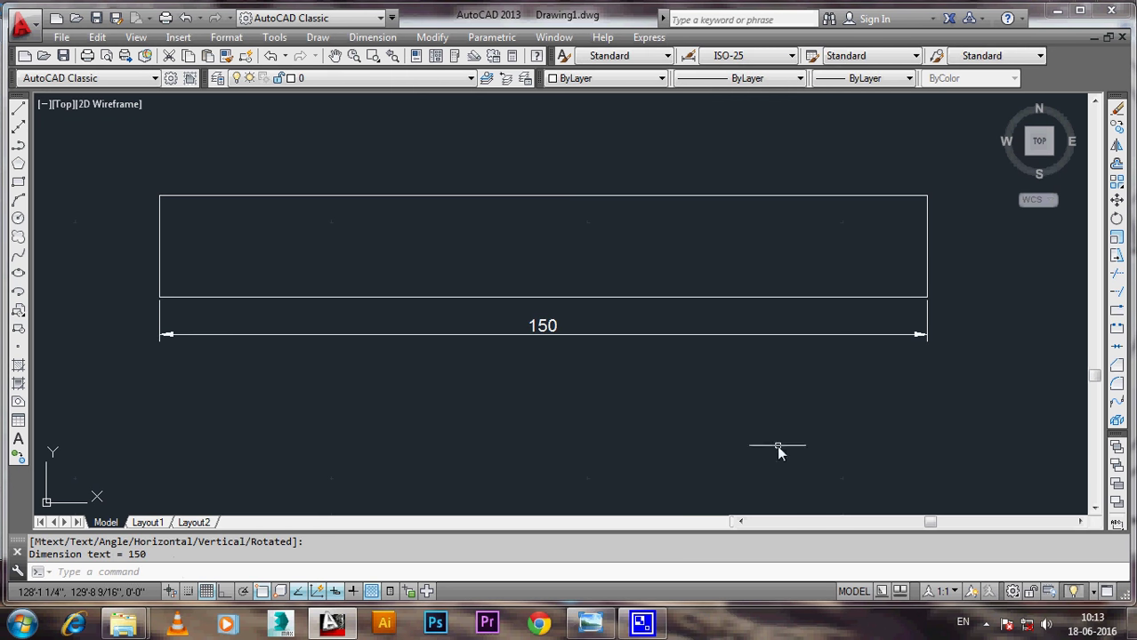
middle_drag(783, 402, 690, 421)
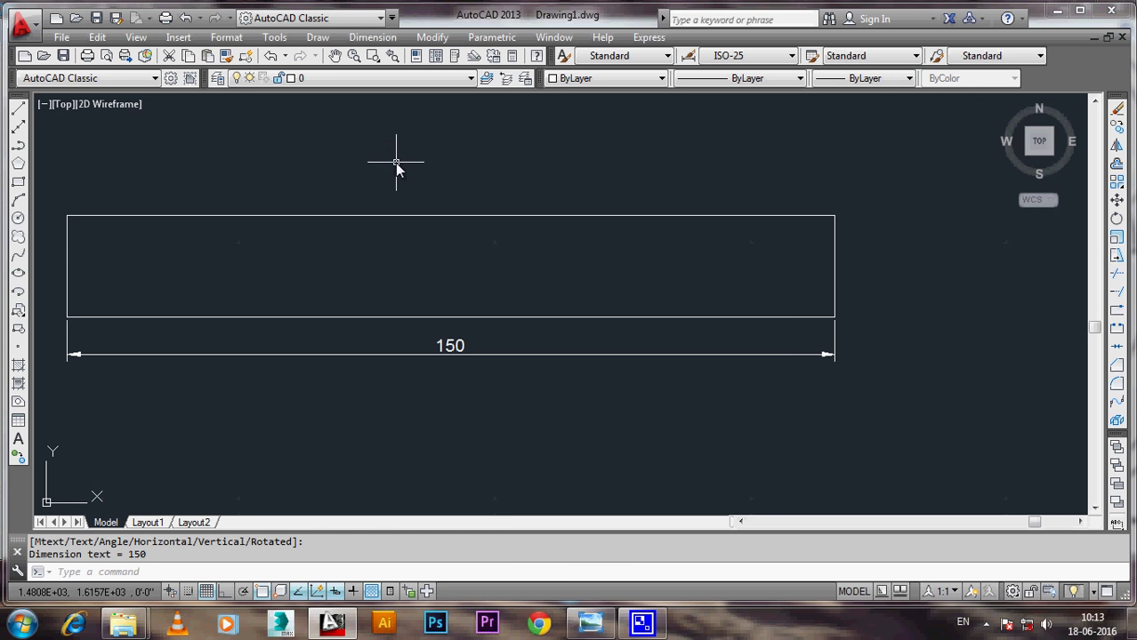
Step: Add a 20 linear dimension beside the rectangle's right edge
click(372, 37)
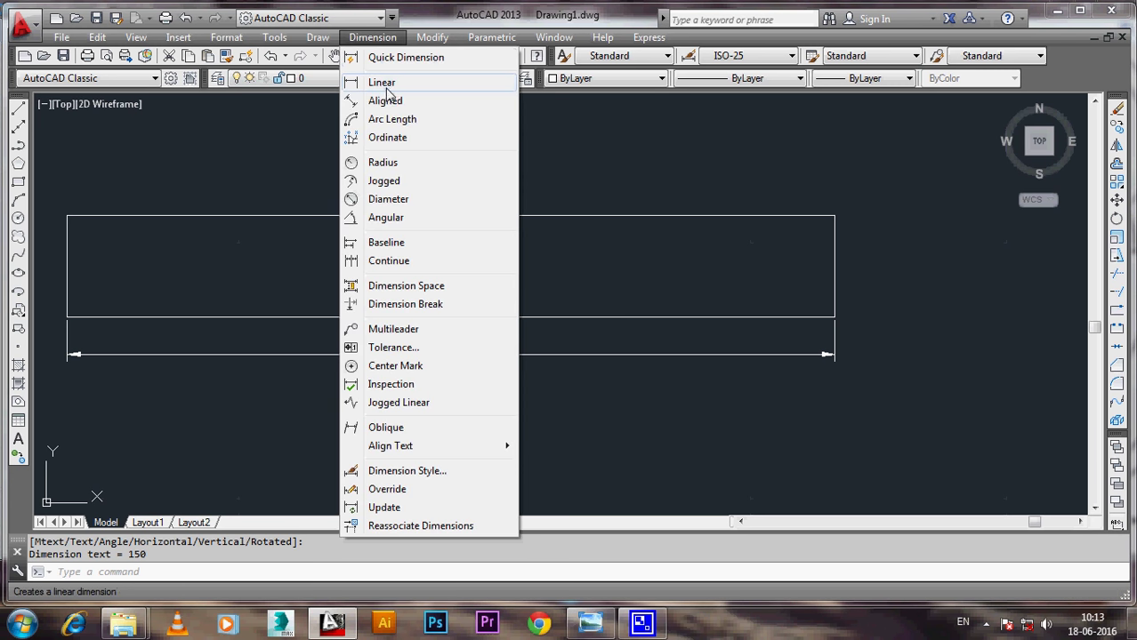
click(388, 82)
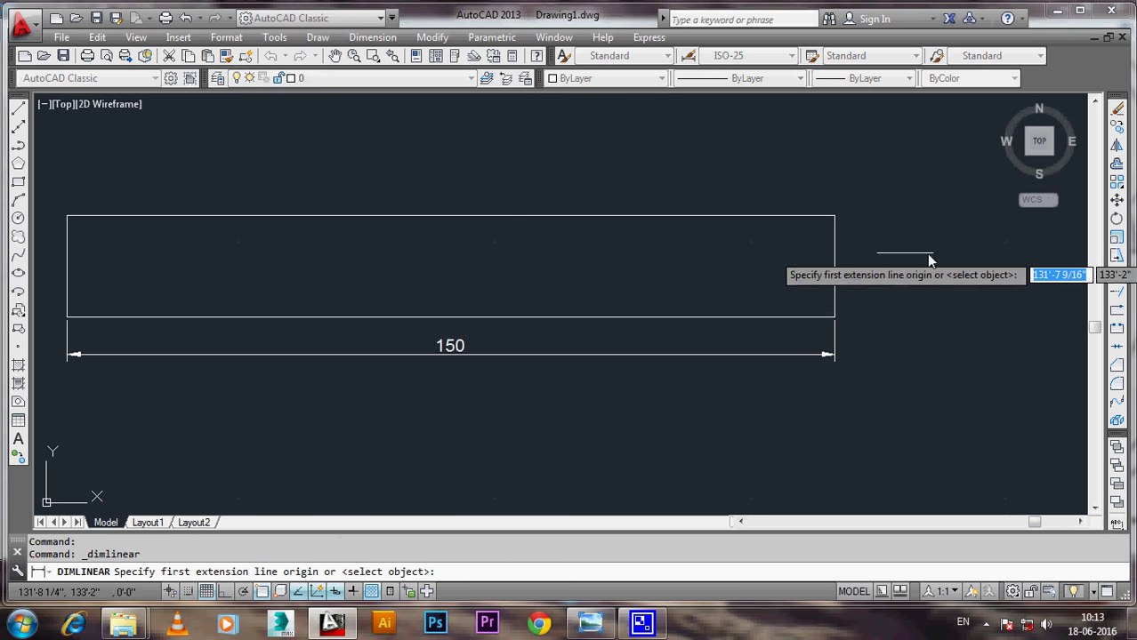
click(834, 218)
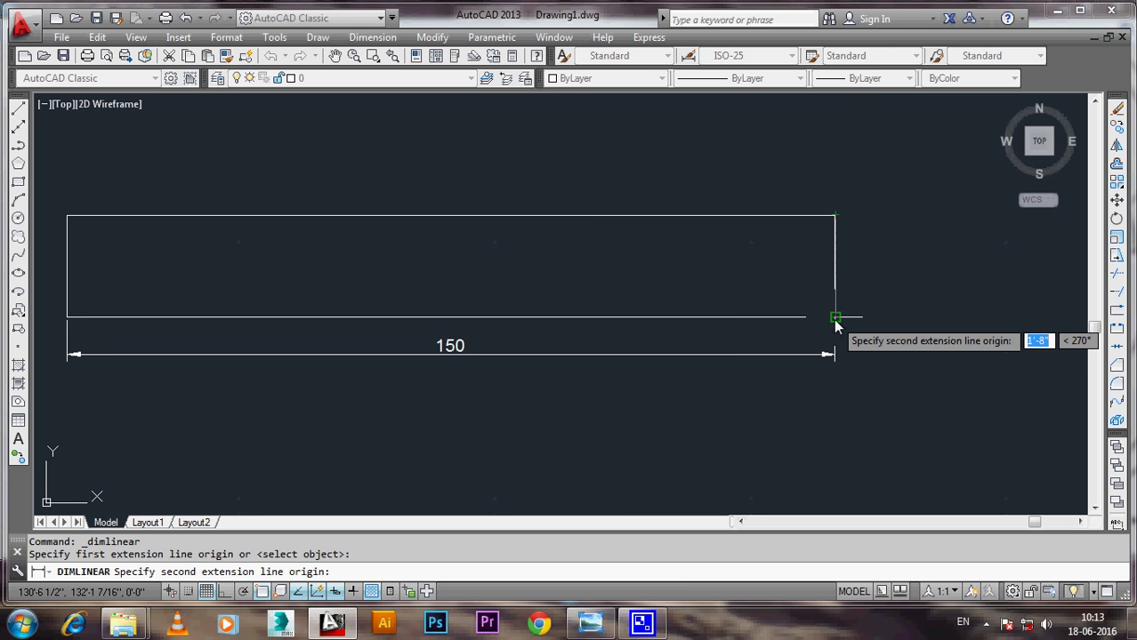
click(835, 317)
click(870, 311)
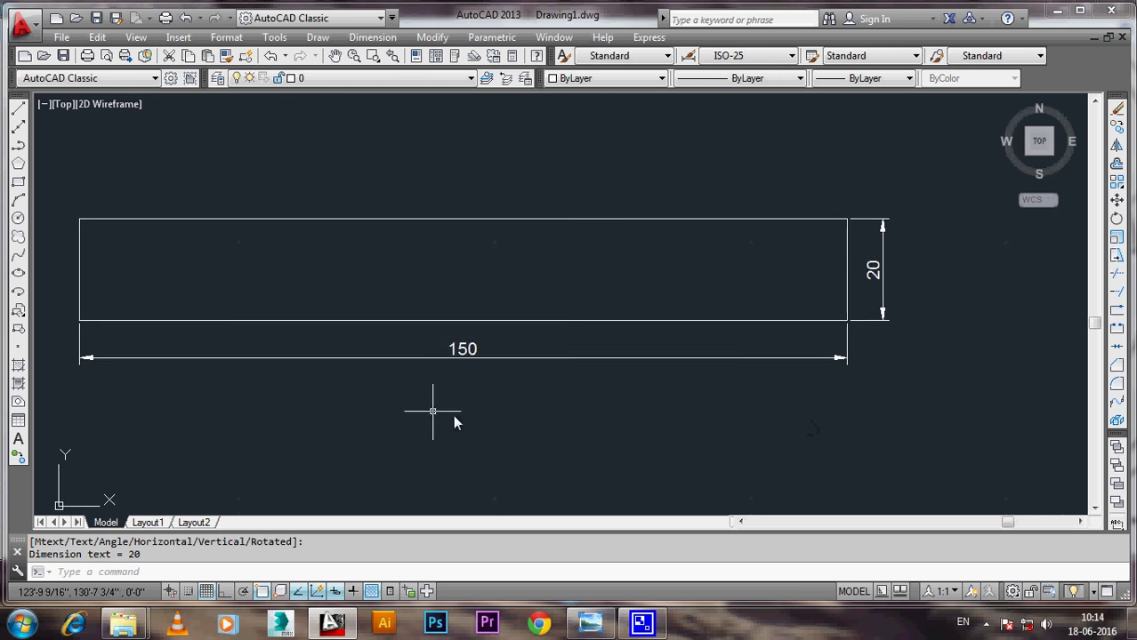
middle_drag(454, 415, 488, 416)
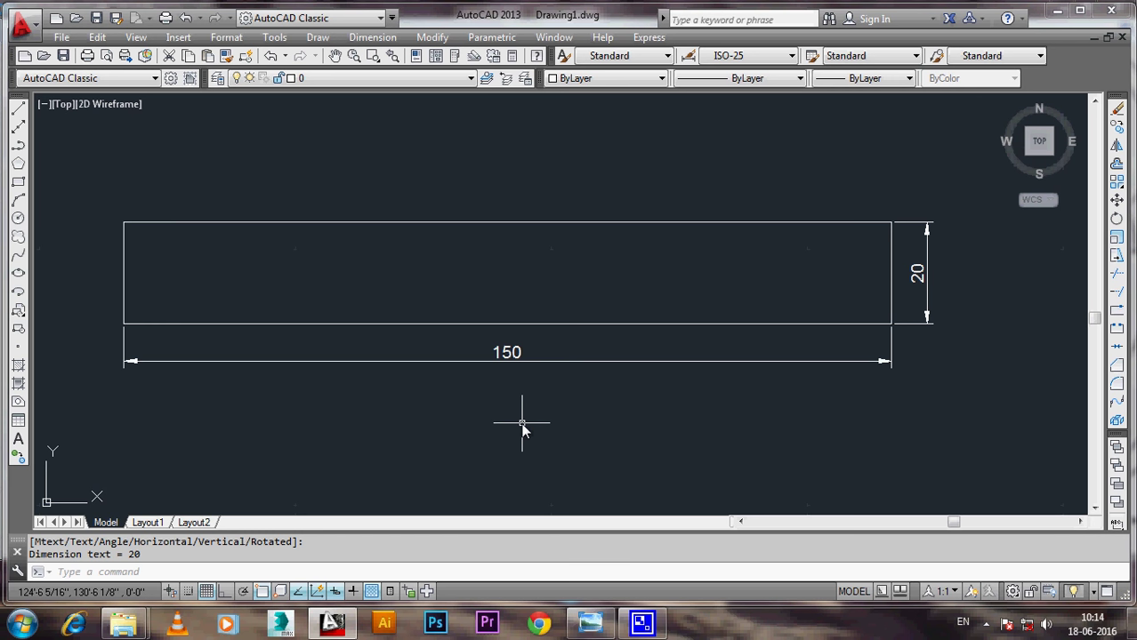
Step: Recolour the 150 and 20 dimensions red, then yellow, and deselect them
click(547, 361)
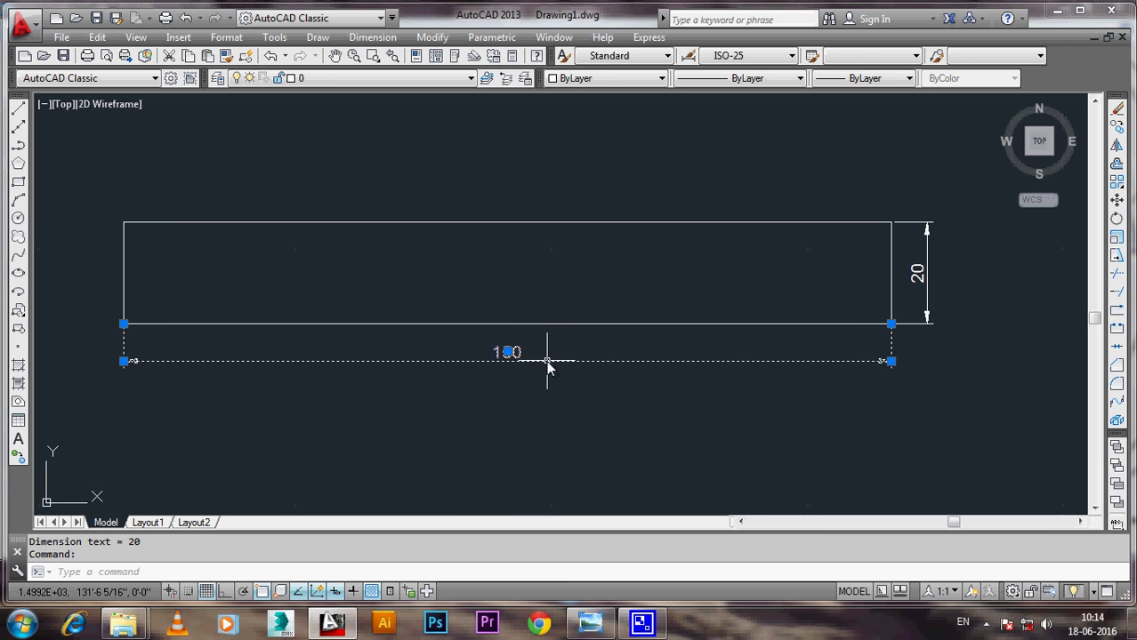
click(928, 286)
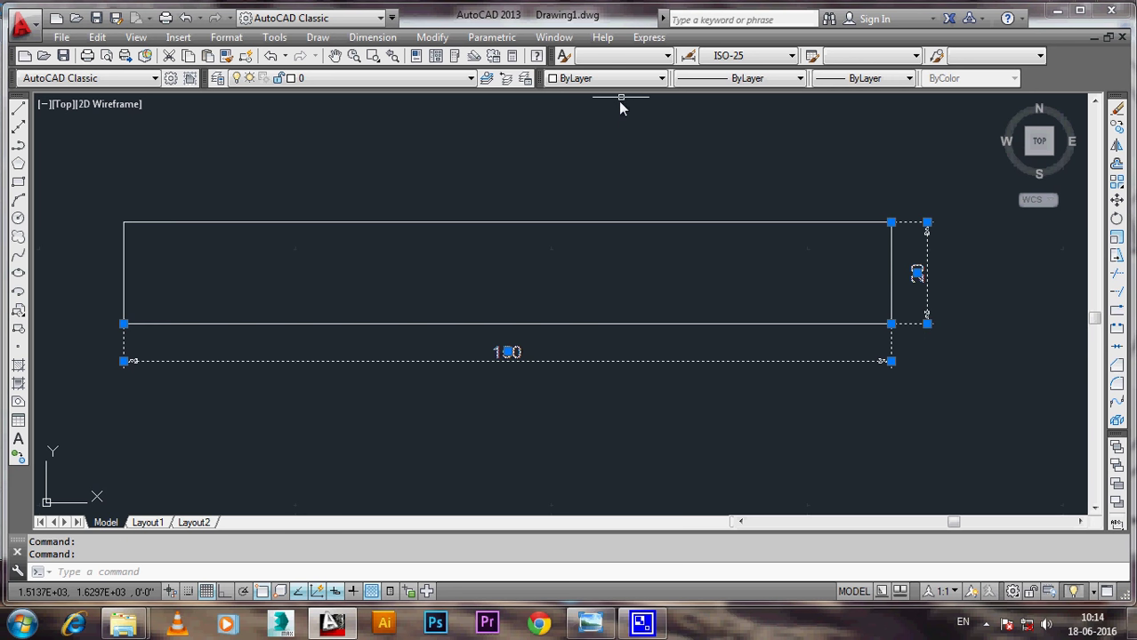
click(624, 78)
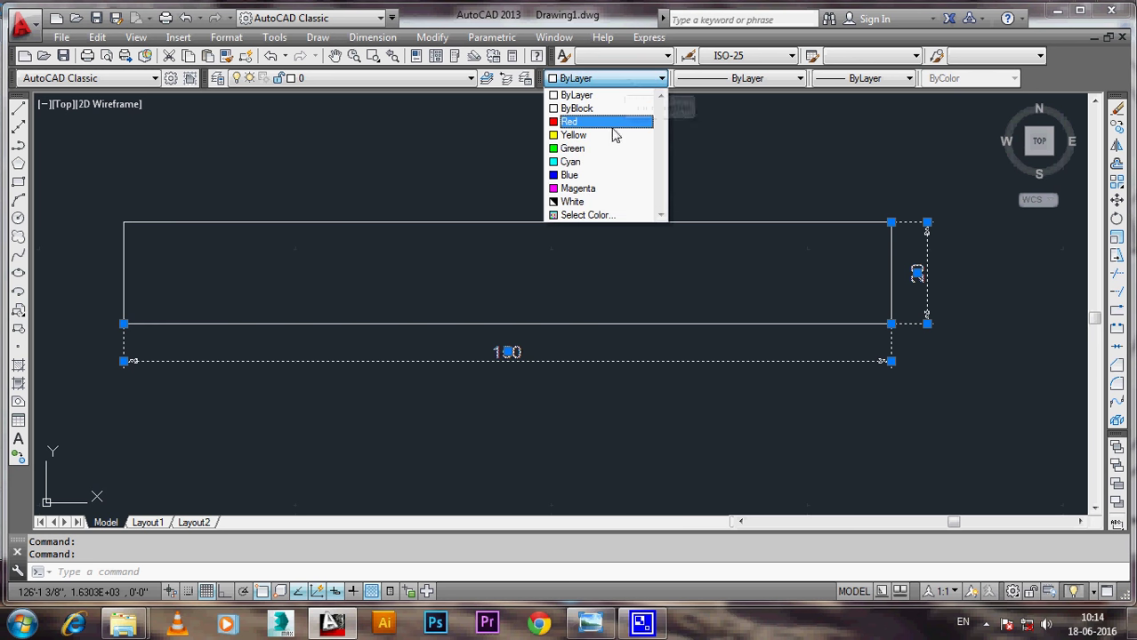
click(602, 131)
click(624, 78)
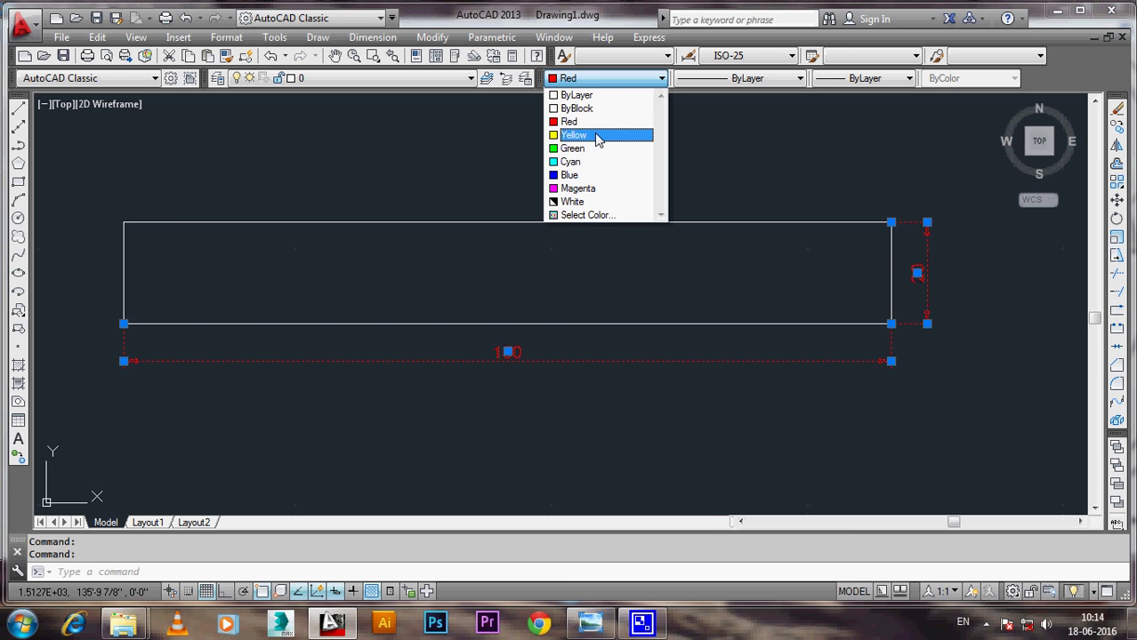
click(599, 135)
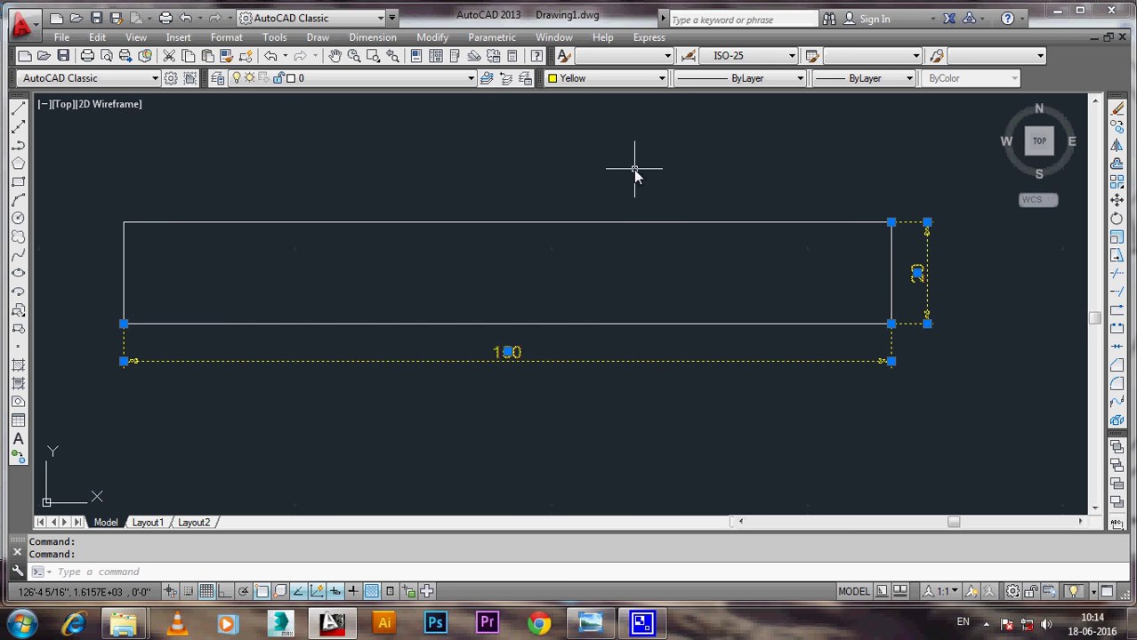
key(Escape)
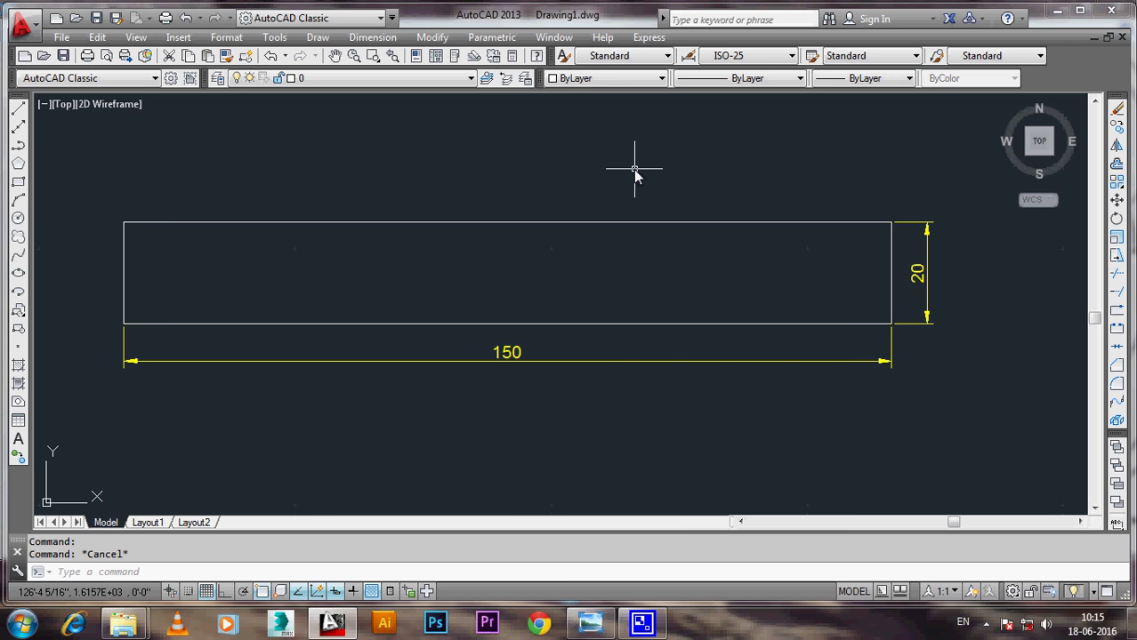
Step: Reselect both dimensions and delete them
click(635, 362)
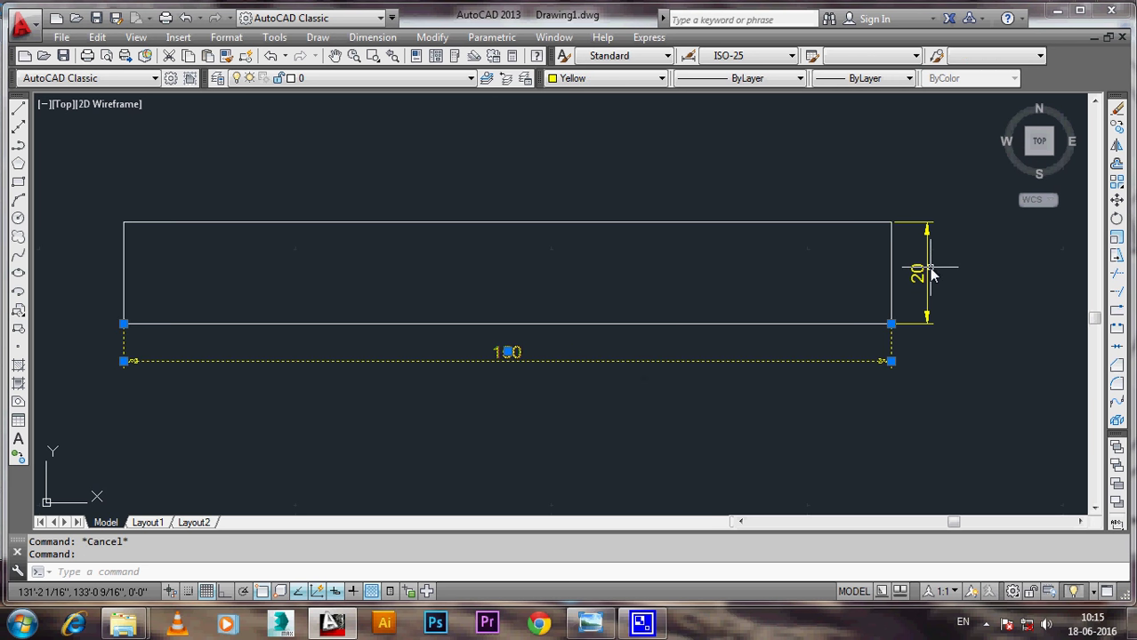
click(930, 274)
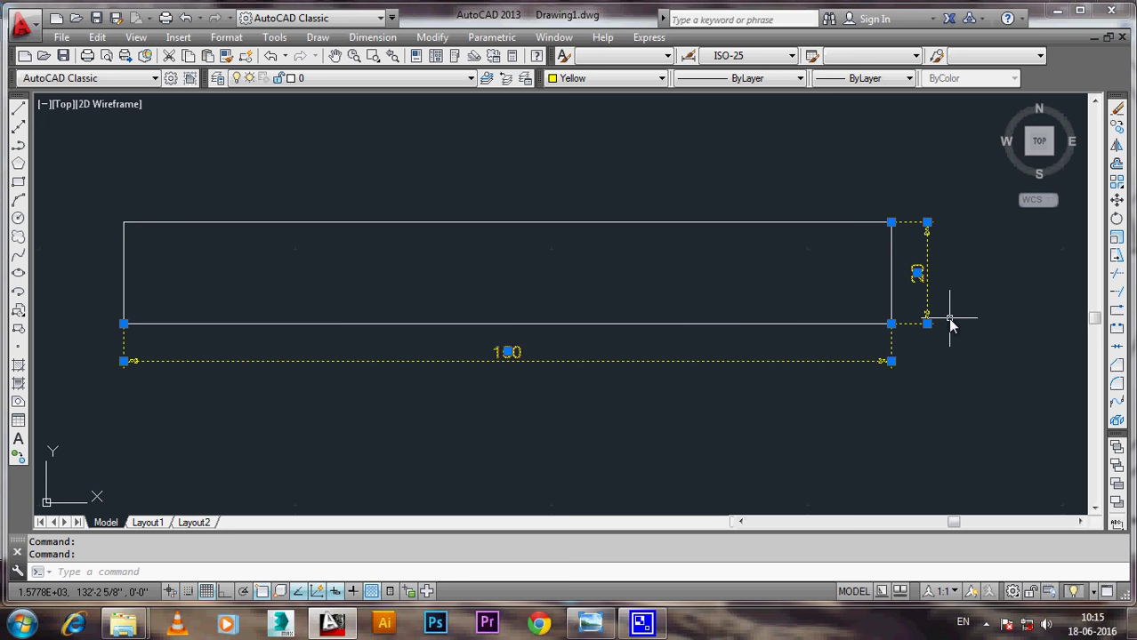
key(Delete)
middle_drag(463, 362, 485, 411)
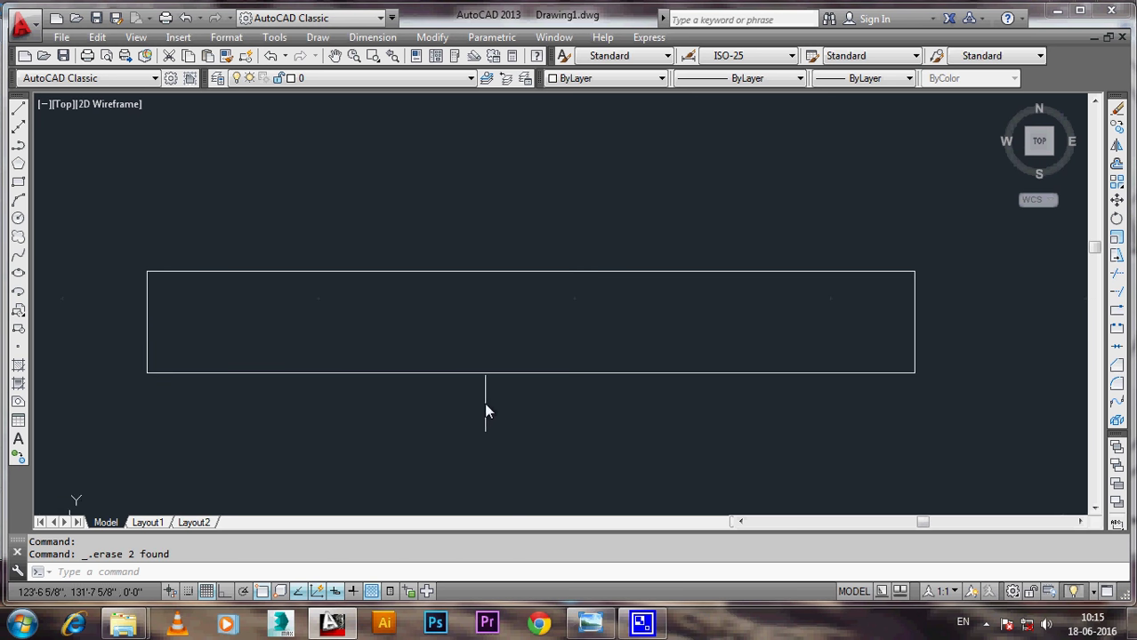
scroll(486, 411, down, 2)
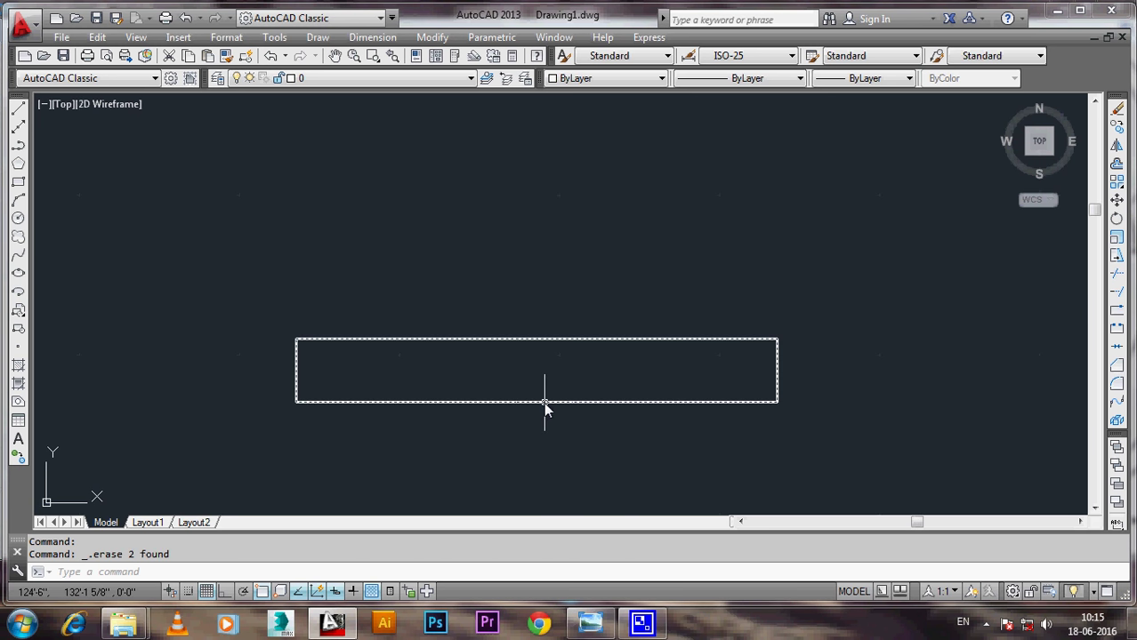
middle_drag(473, 450, 480, 429)
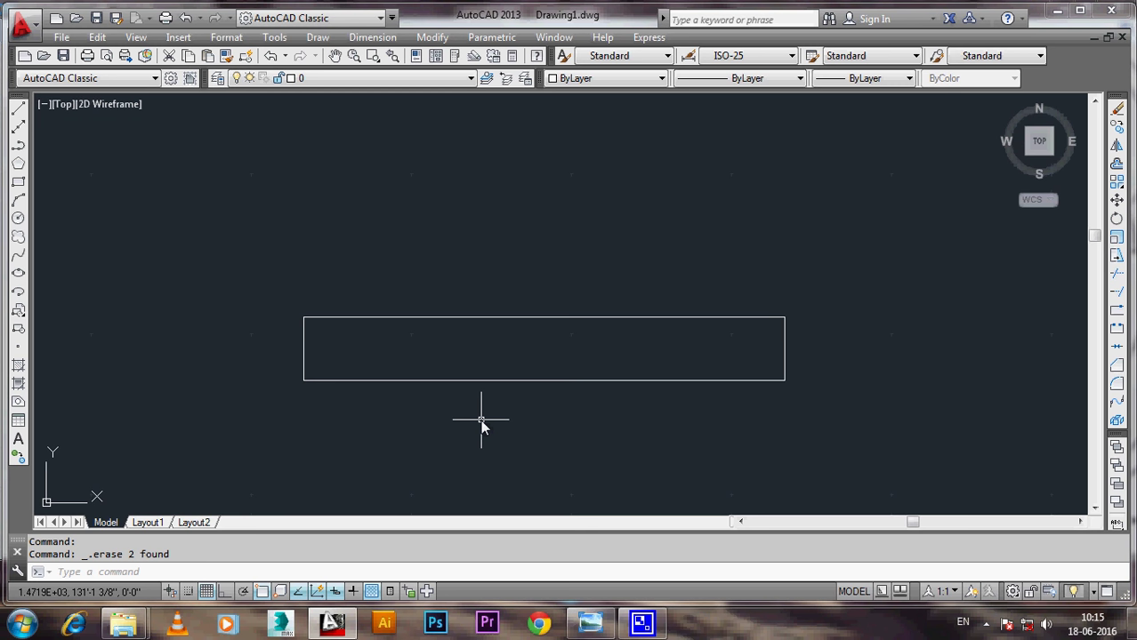
text(z)
key(Return)
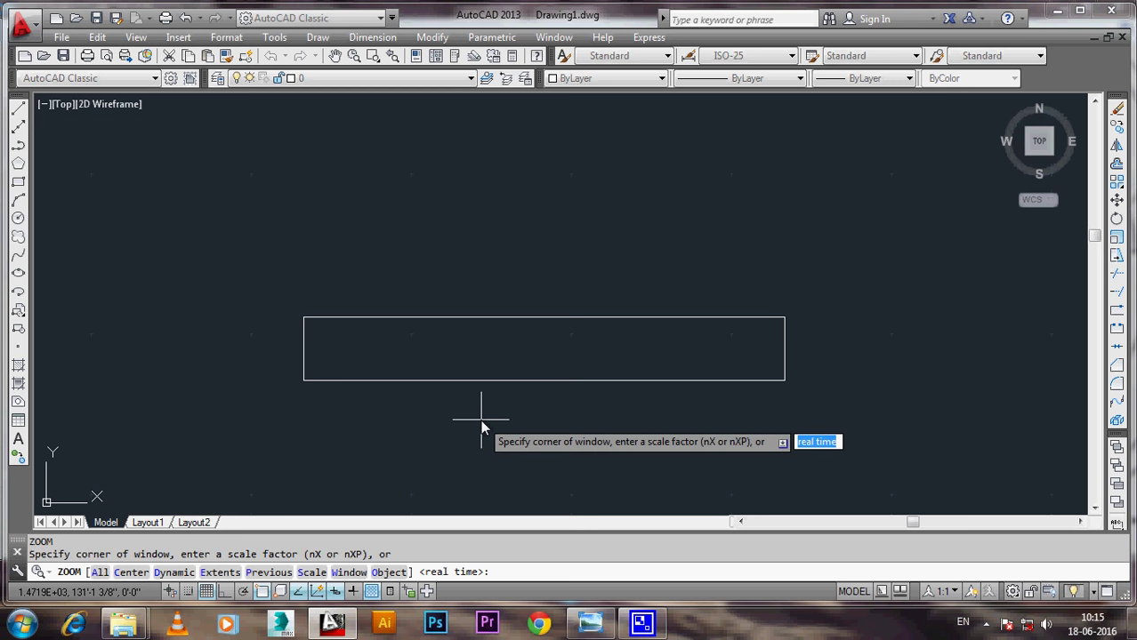
text(a)
key(Return)
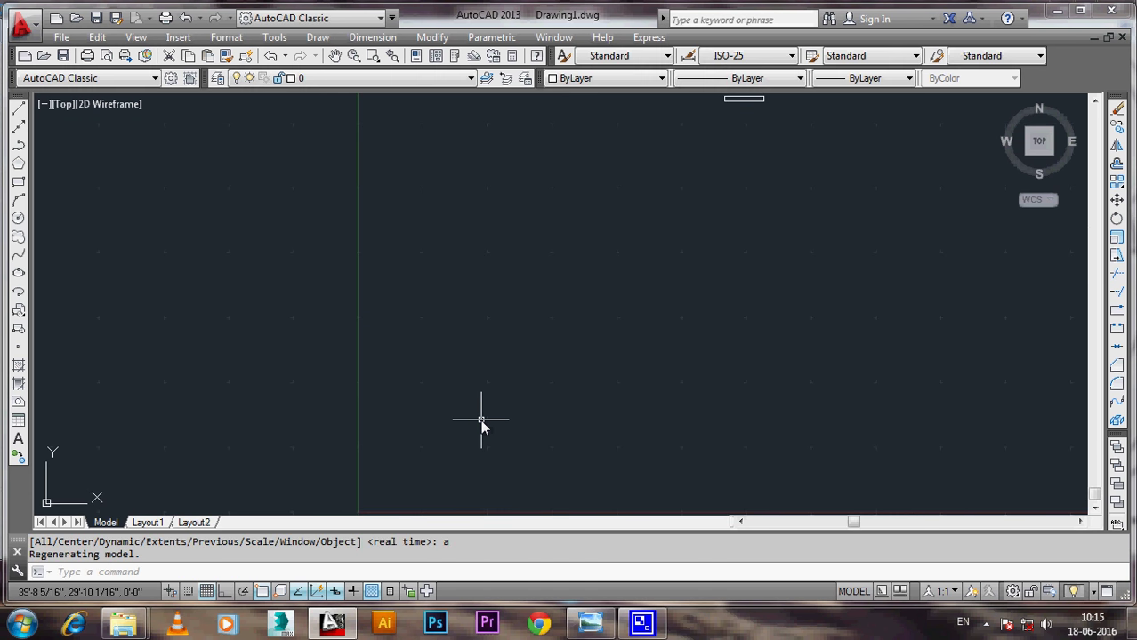
middle_drag(578, 269, 511, 421)
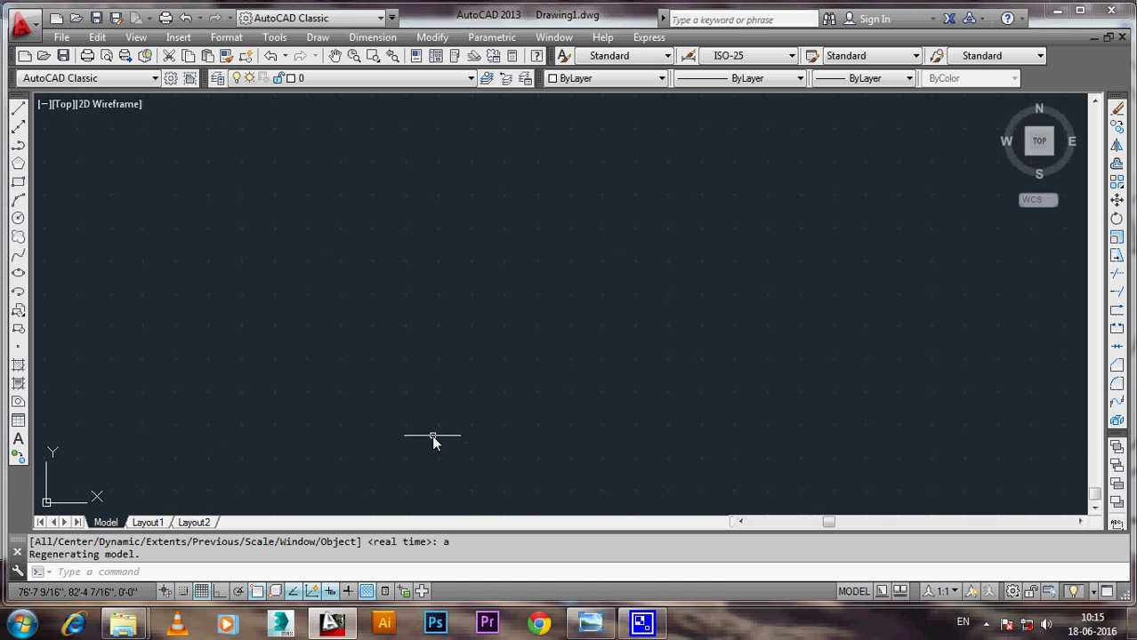
middle_drag(569, 312, 518, 328)
middle_drag(744, 255, 642, 318)
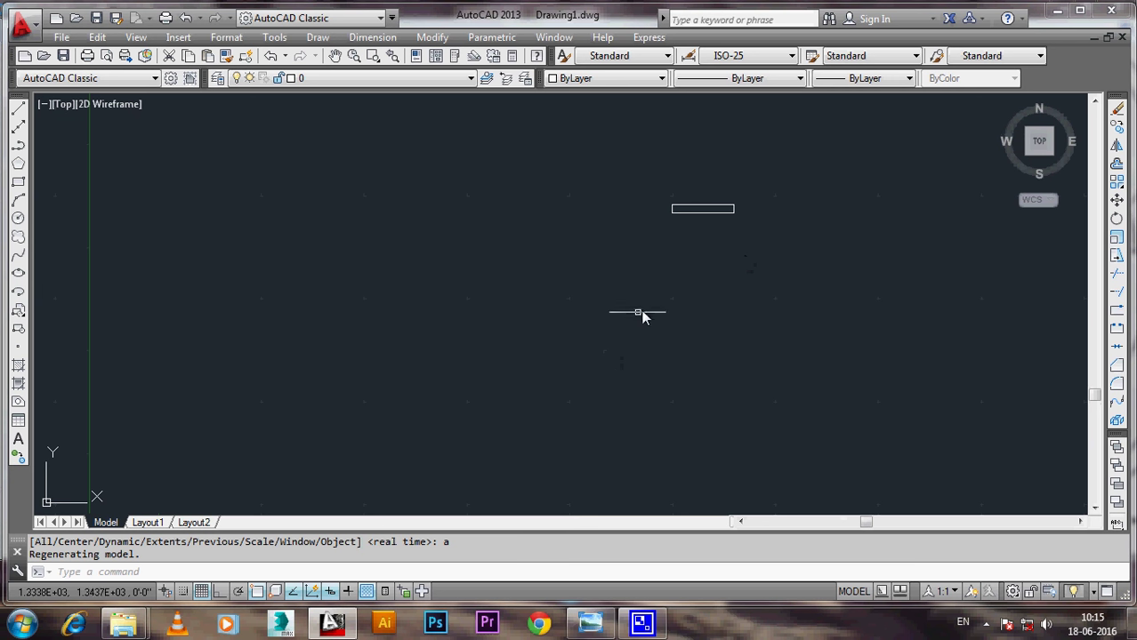
scroll(685, 242, up, 2)
scroll(614, 319, down, 1)
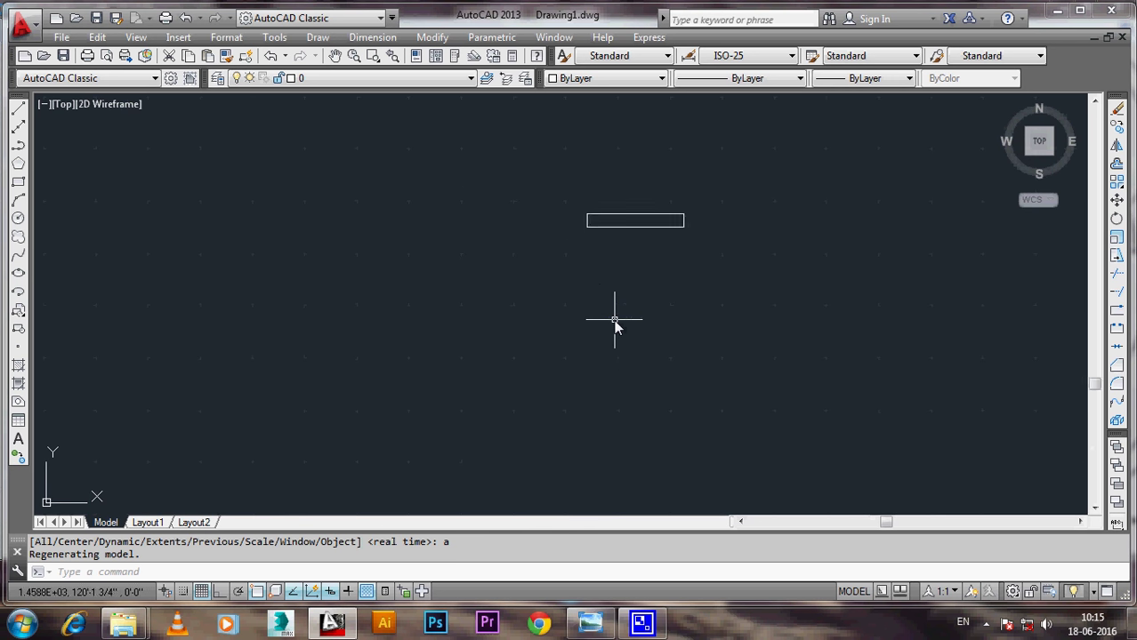
scroll(613, 319, down, 5)
scroll(622, 380, up, 4)
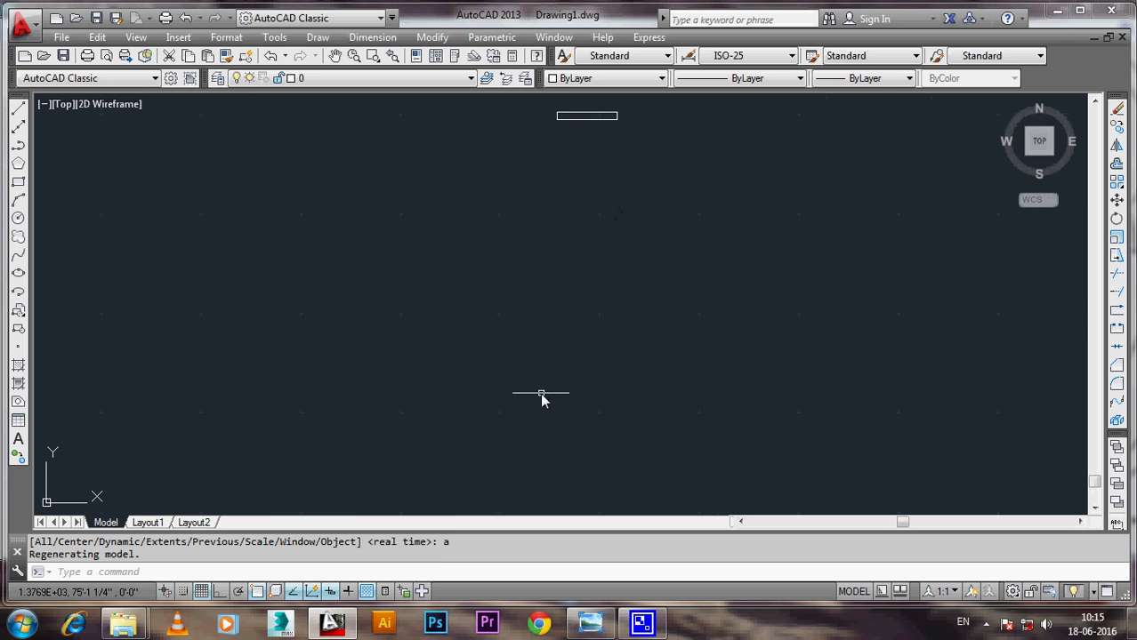
mouse_move(546, 194)
middle_down()
mouse_move(490, 386)
mouse_move(467, 366)
middle_up()
scroll(521, 334, up, 2)
scroll(523, 328, up, 2)
scroll(445, 405, up, 2)
scroll(533, 363, up, 2)
scroll(467, 366, up, 2)
middle_drag(300, 303, 656, 416)
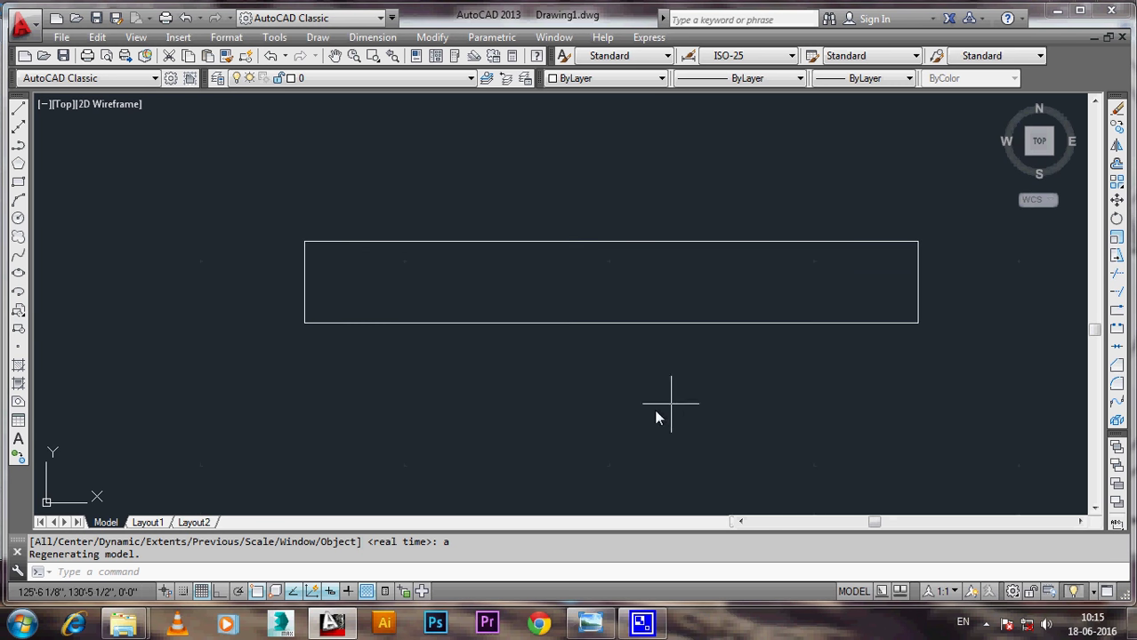
scroll(551, 418, down, 3)
scroll(591, 357, up, 2)
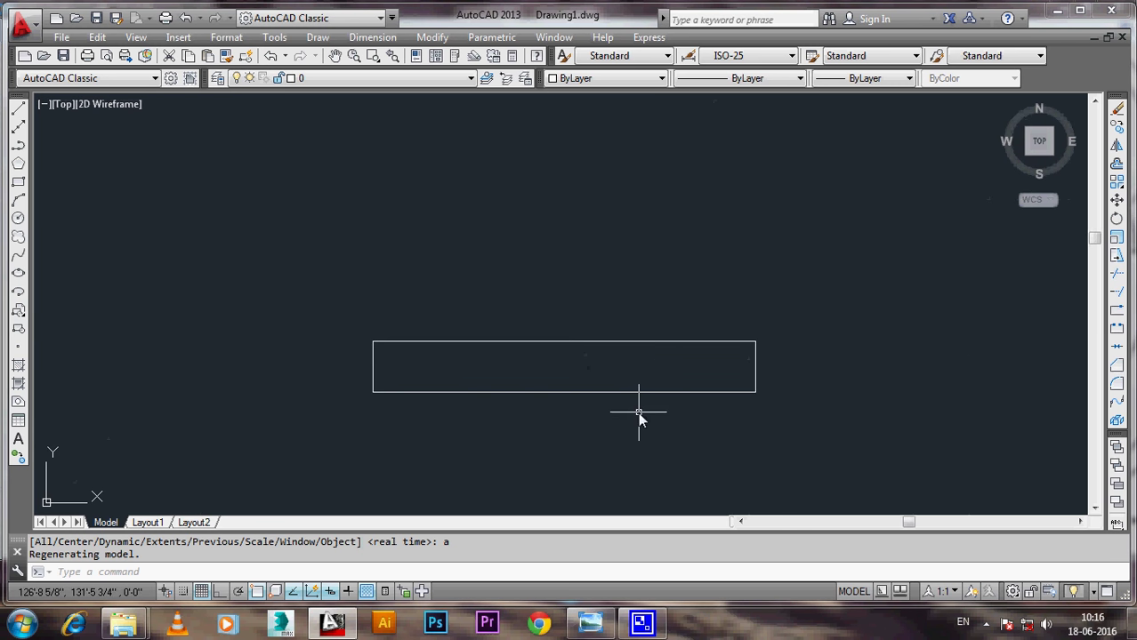
click(587, 625)
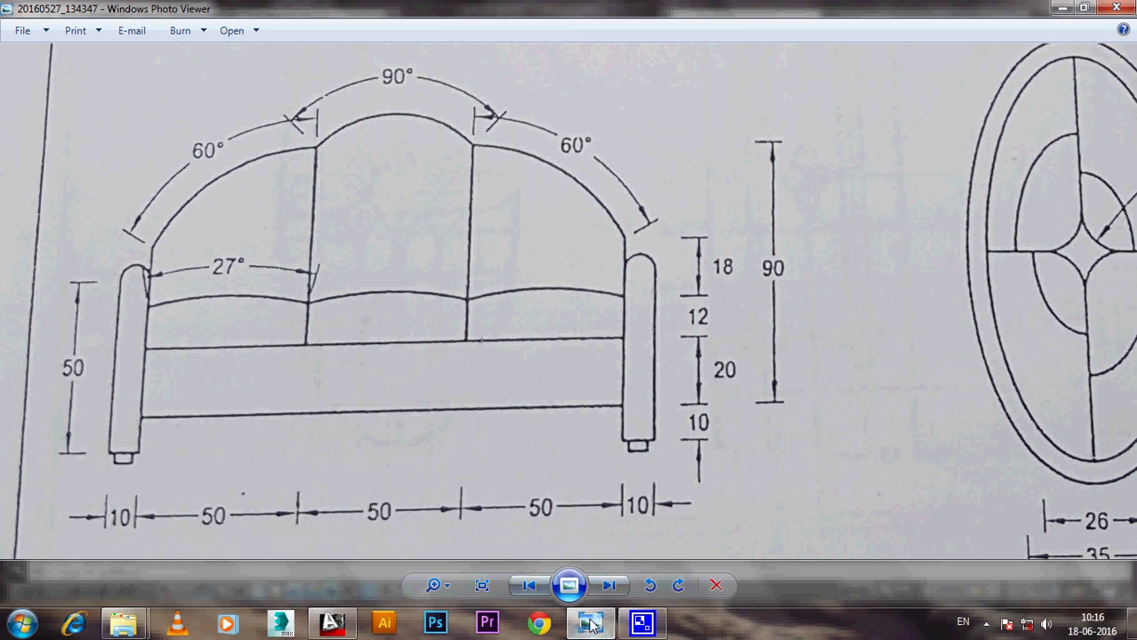
click(332, 623)
middle_drag(482, 403, 385, 376)
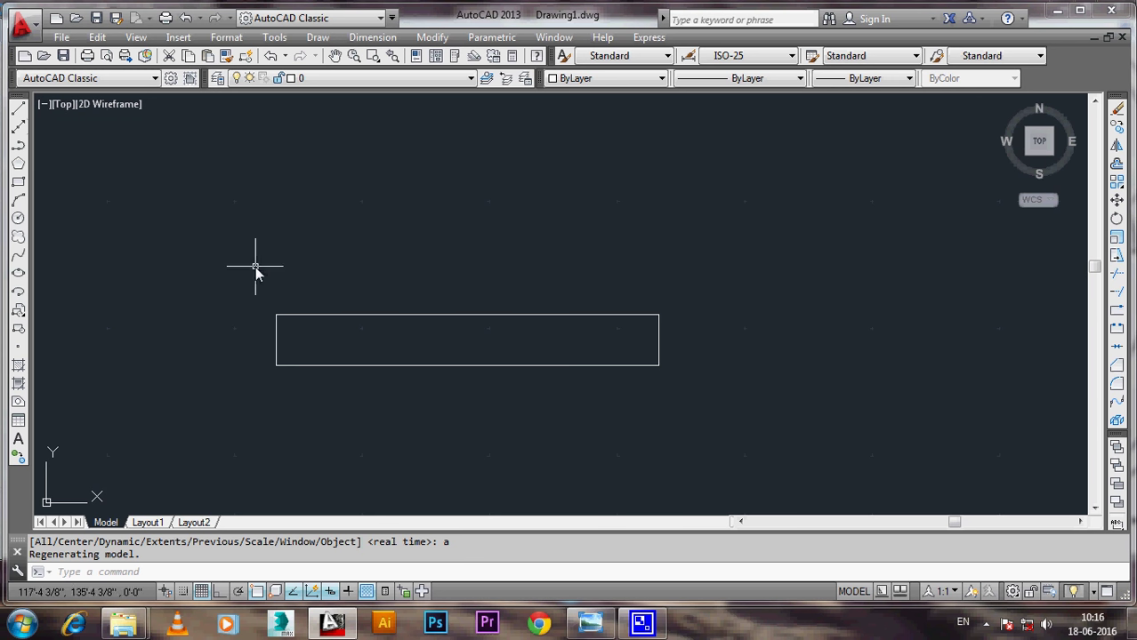
text(l)
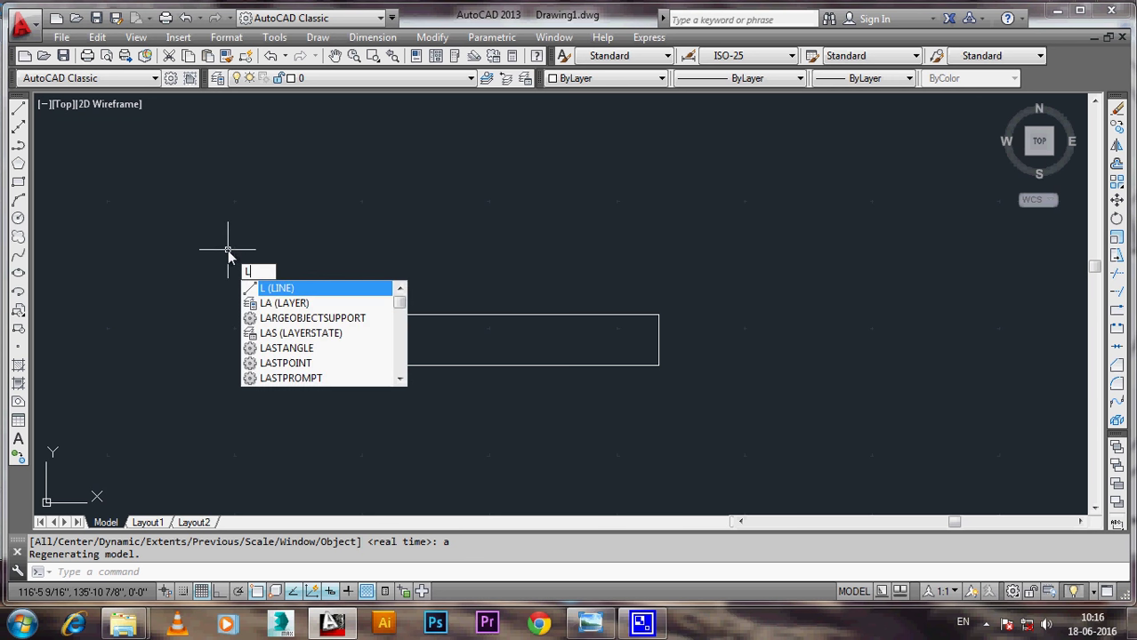
key(Return)
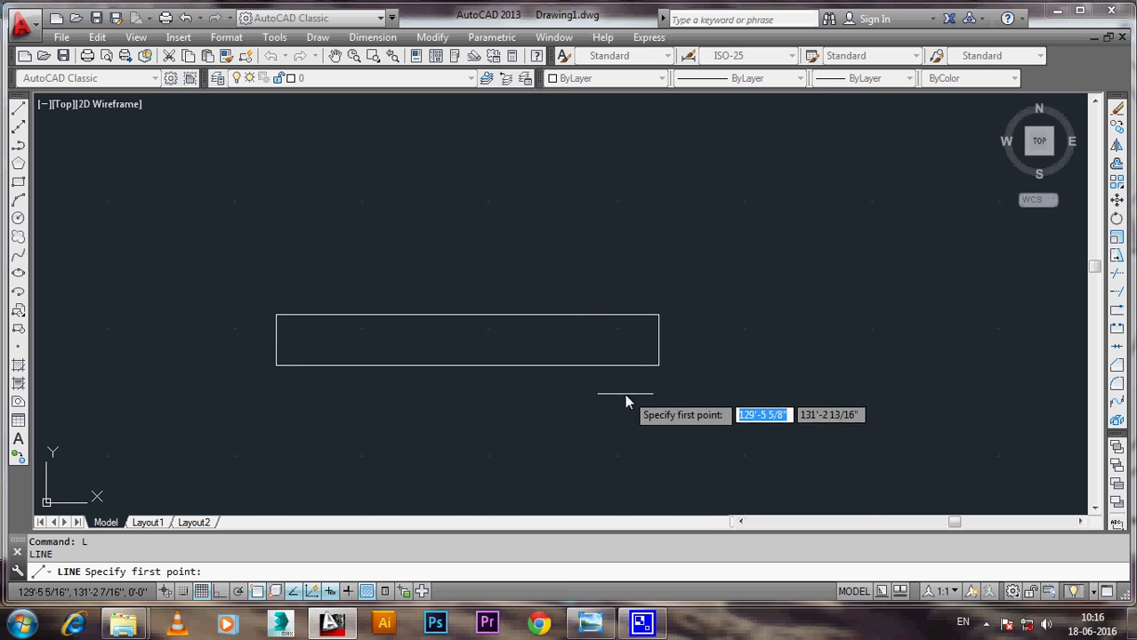
scroll(602, 374, up, 2)
scroll(627, 390, up, 1)
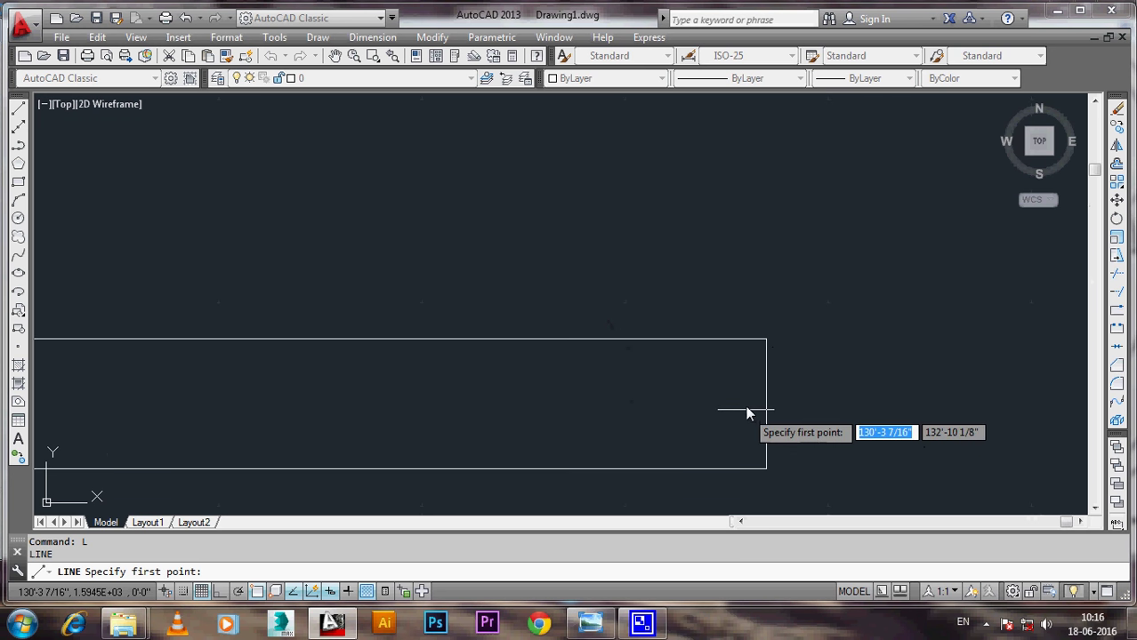
scroll(684, 400, down, 1)
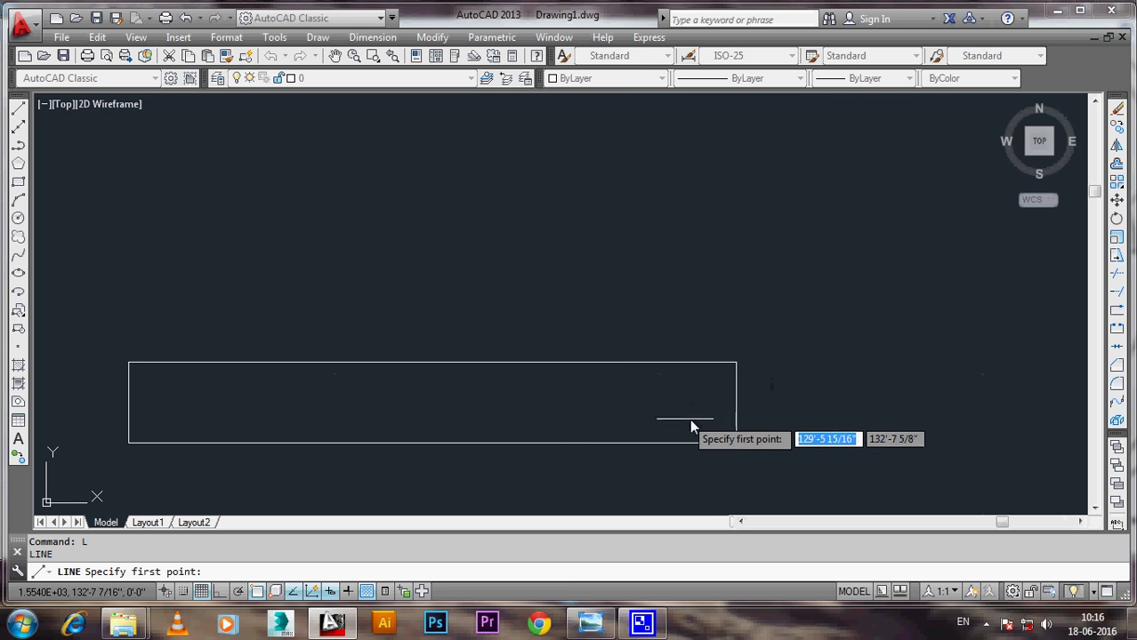
click(736, 363)
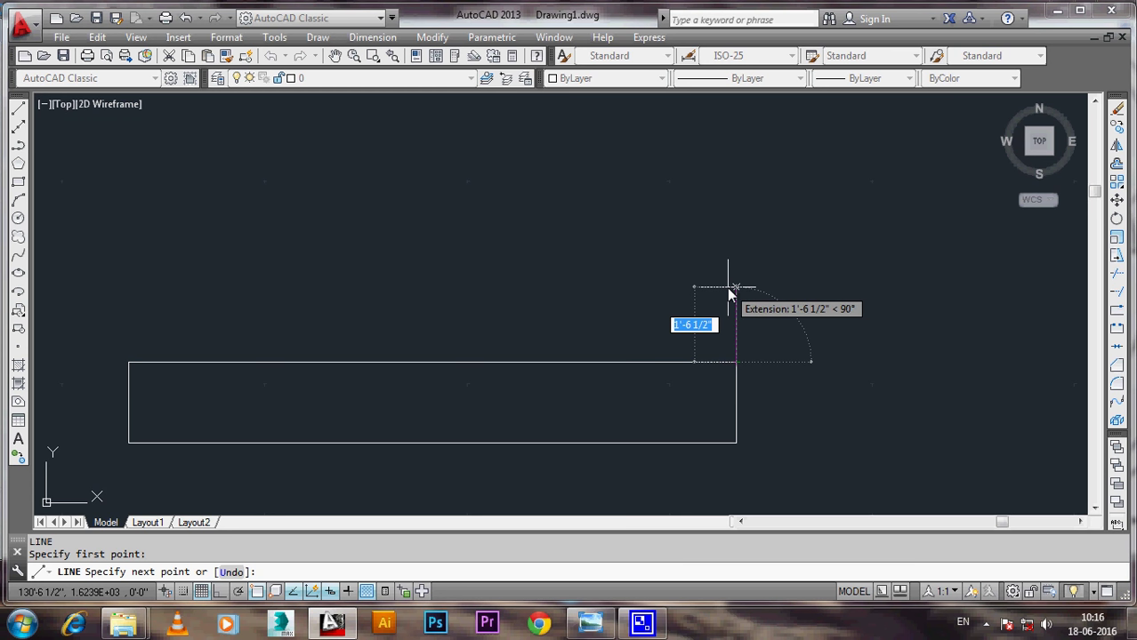
key(Escape)
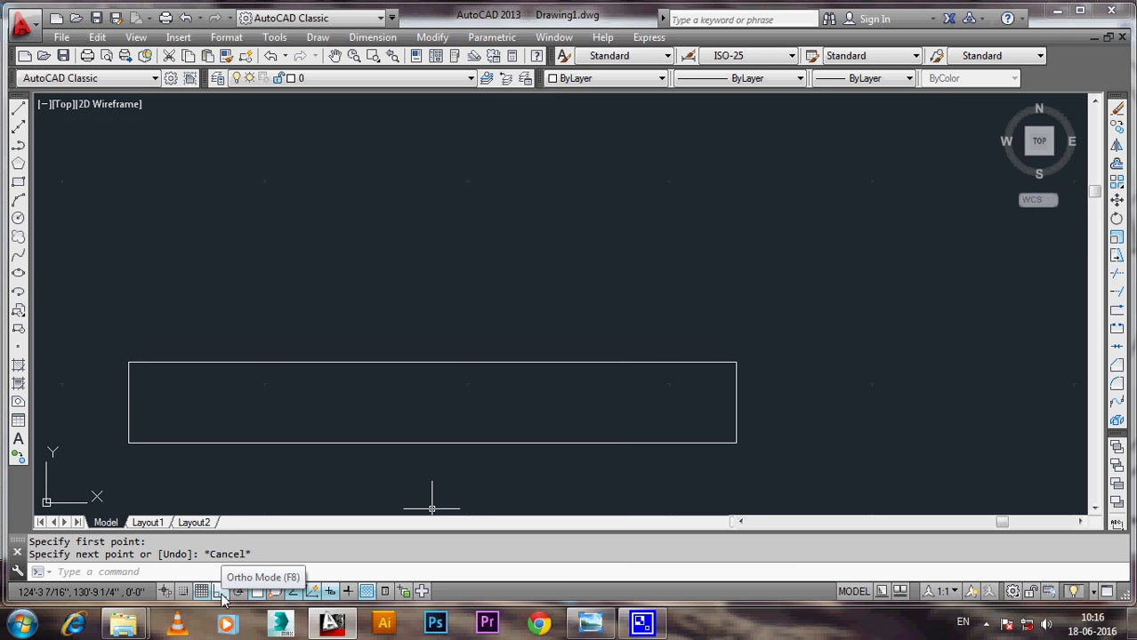
Step: Turn on Ortho and draw a 12-unit vertical line up from the base's top-right corner
click(223, 601)
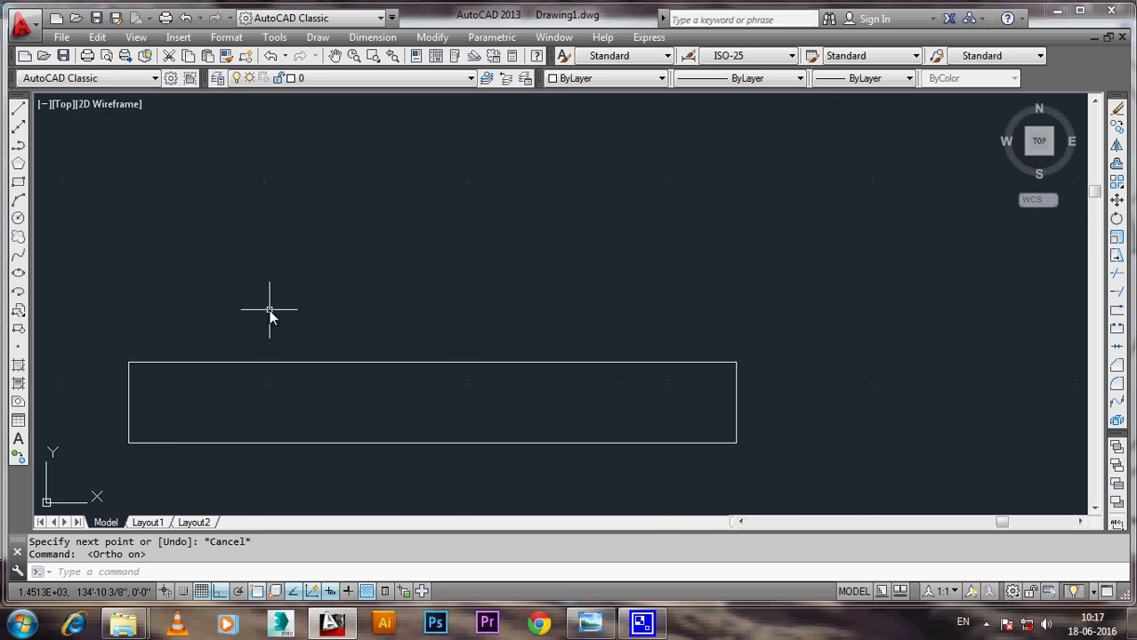
text(L)
key(Return)
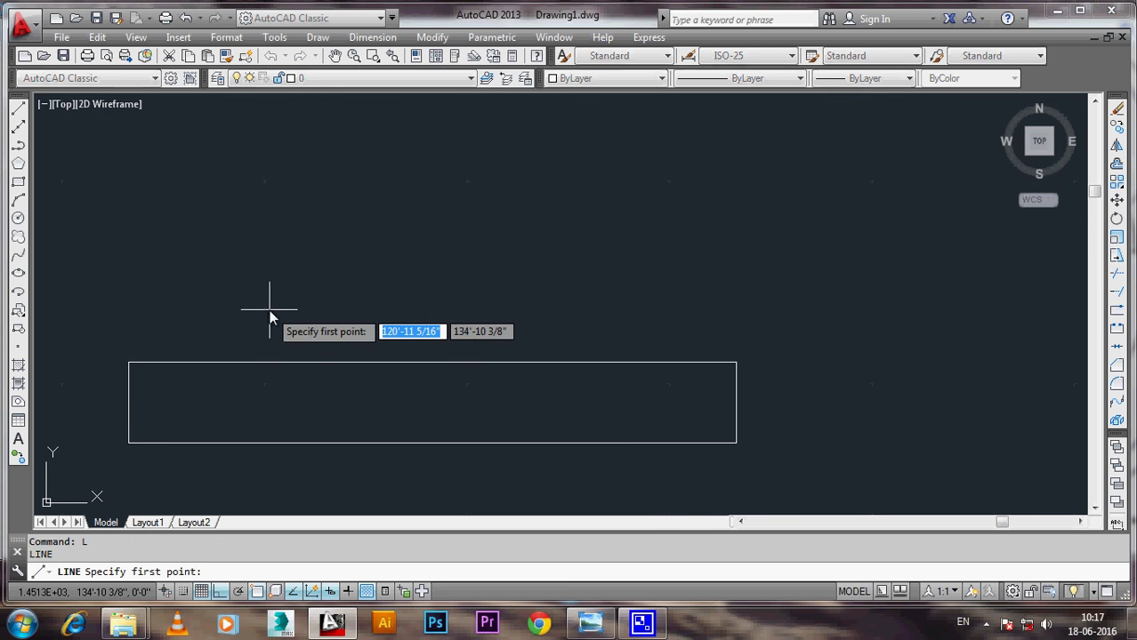
click(736, 363)
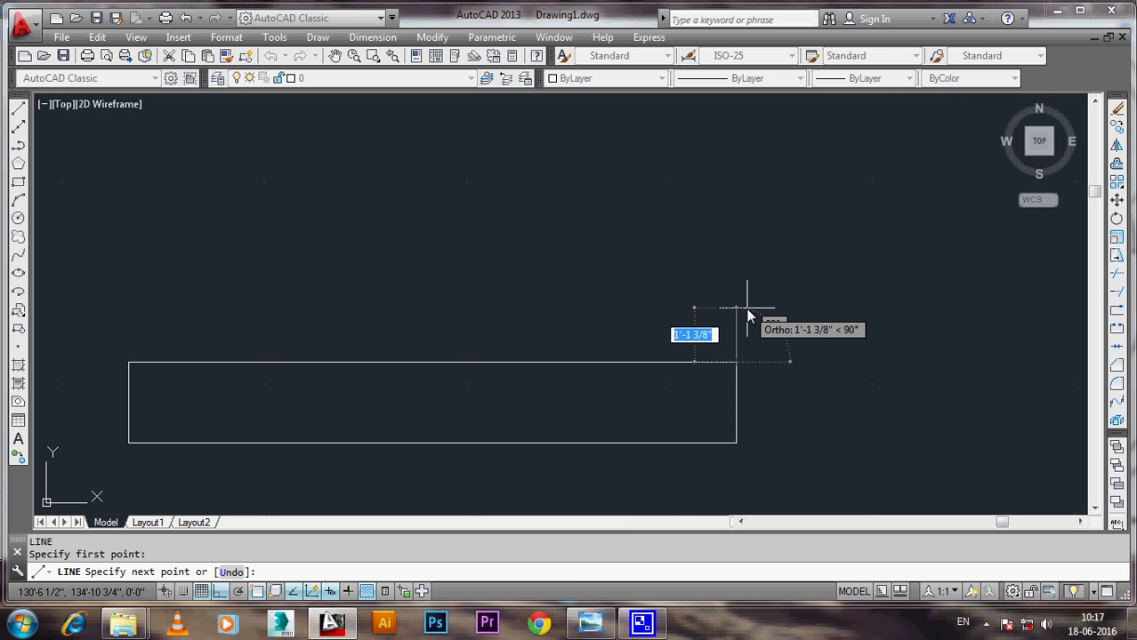
text(12)
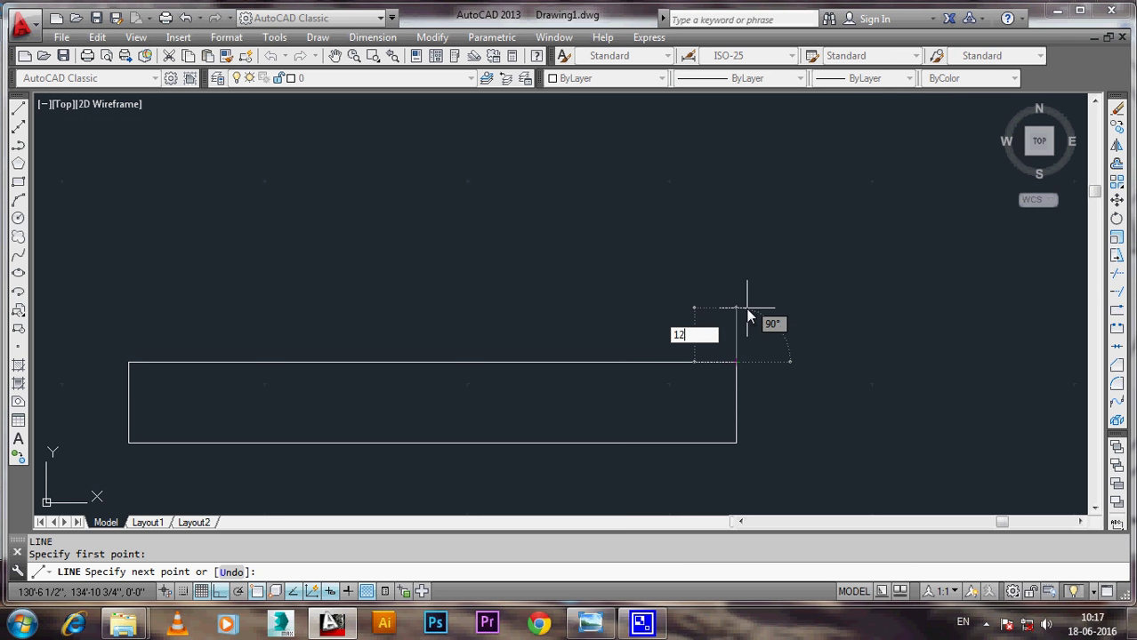
key(Return)
key(Escape)
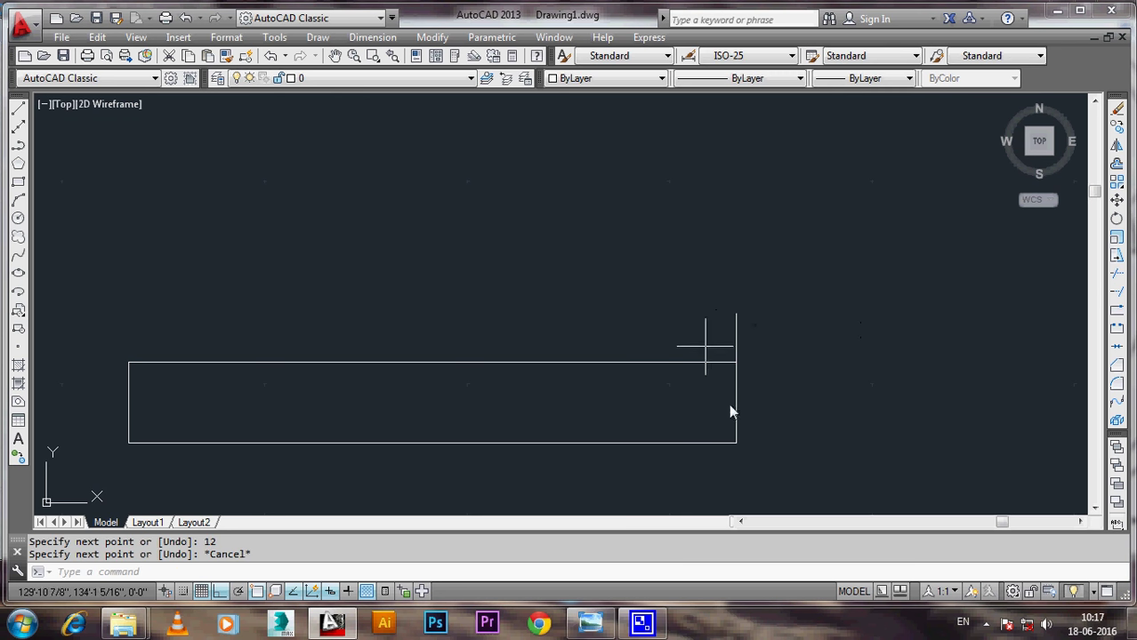
Step: Draw a matching 12-unit vertical line up from the base's top-left corner
middle_drag(365, 398, 481, 390)
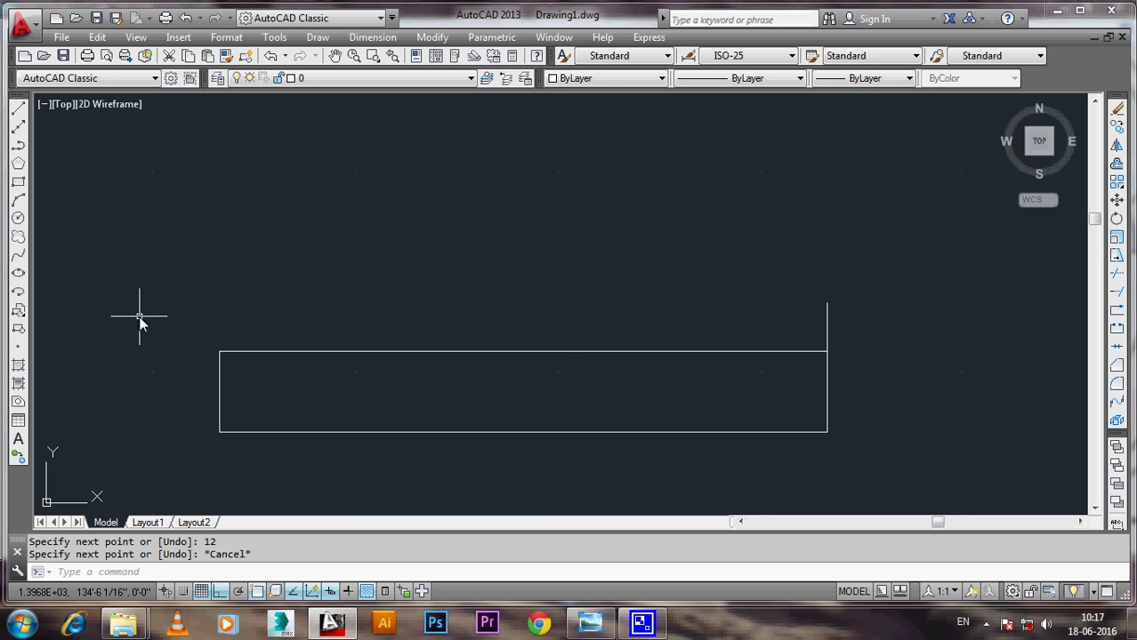
text(L)
key(Return)
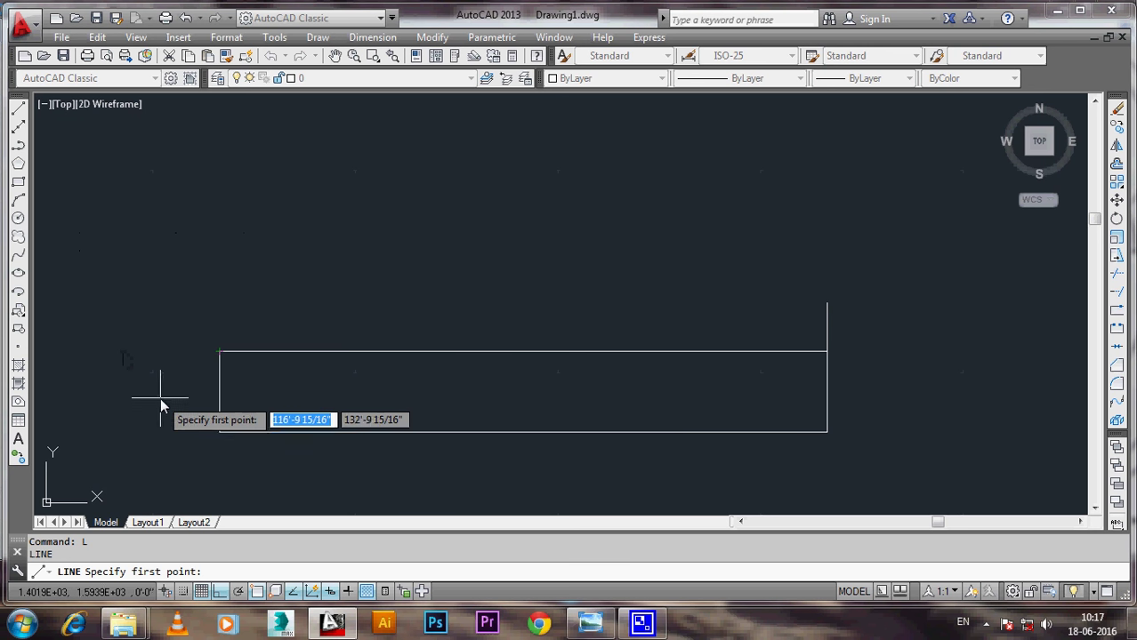
click(218, 351)
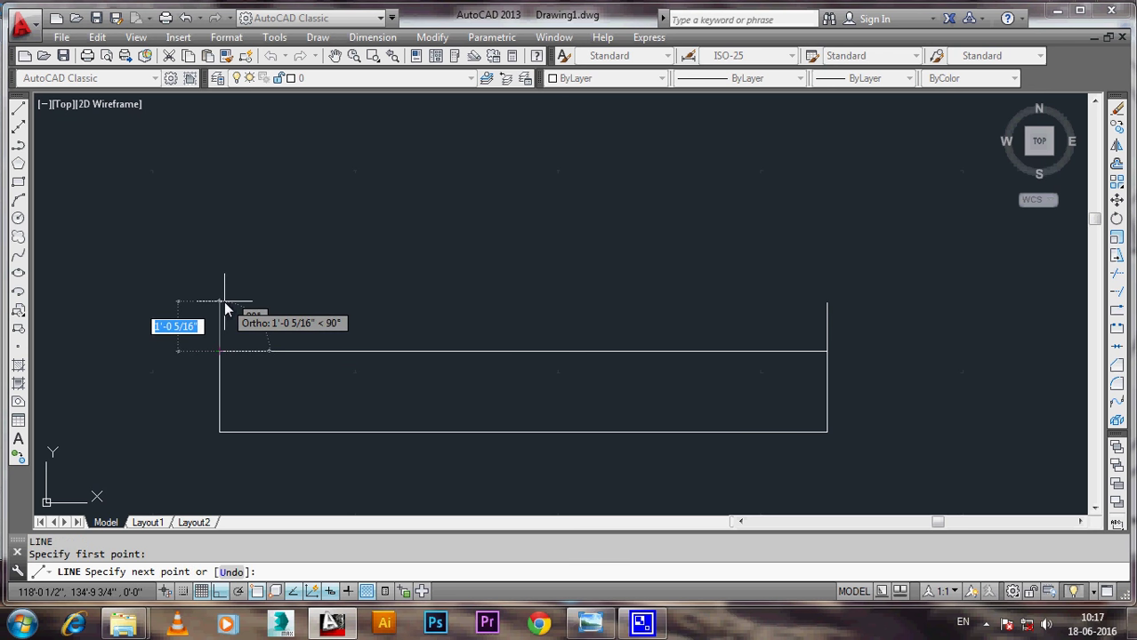
text(12)
key(Return)
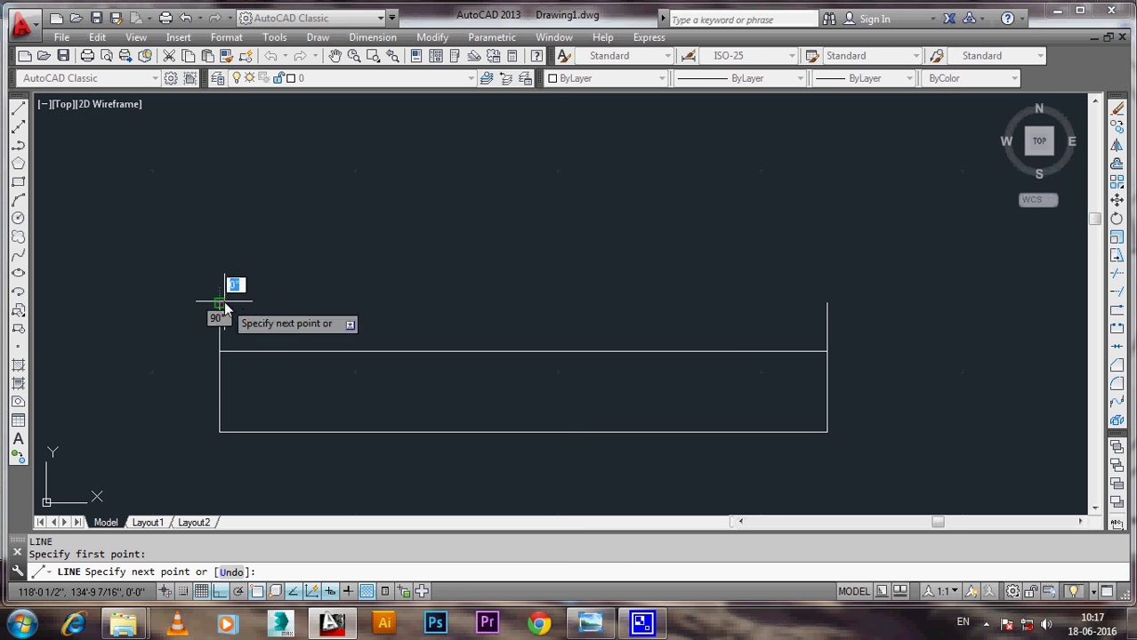
key(Escape)
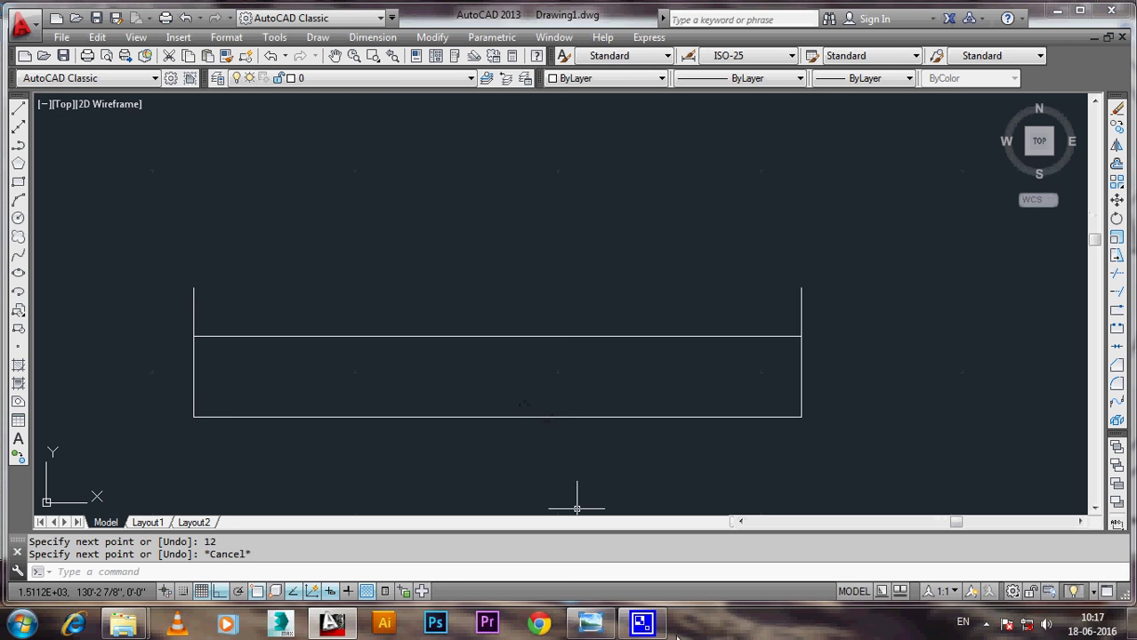
click(590, 622)
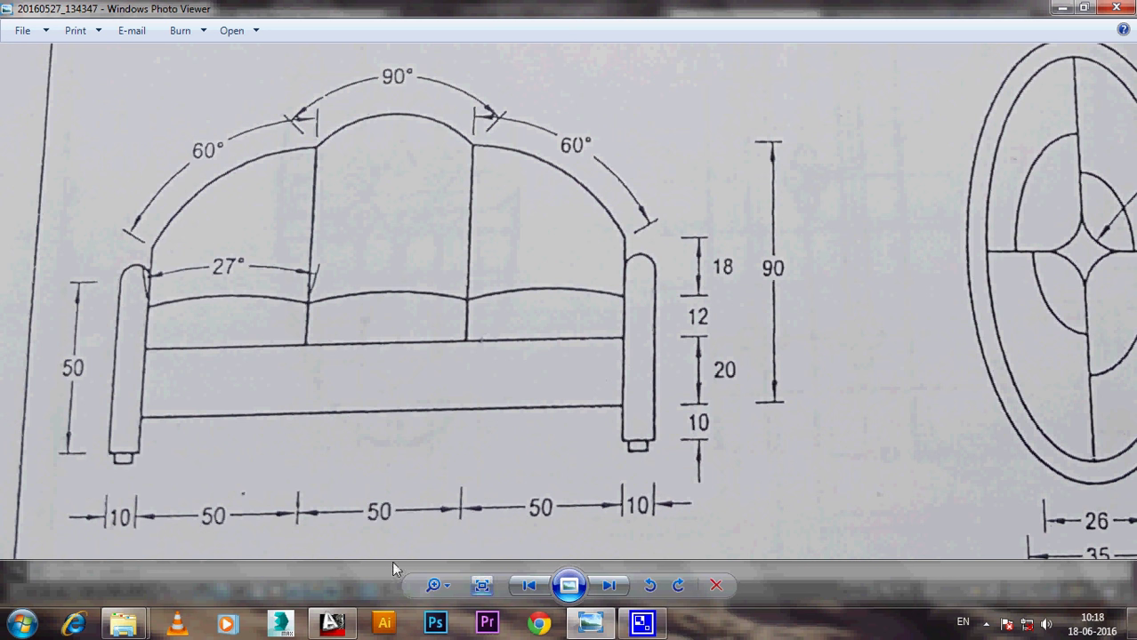
click(336, 625)
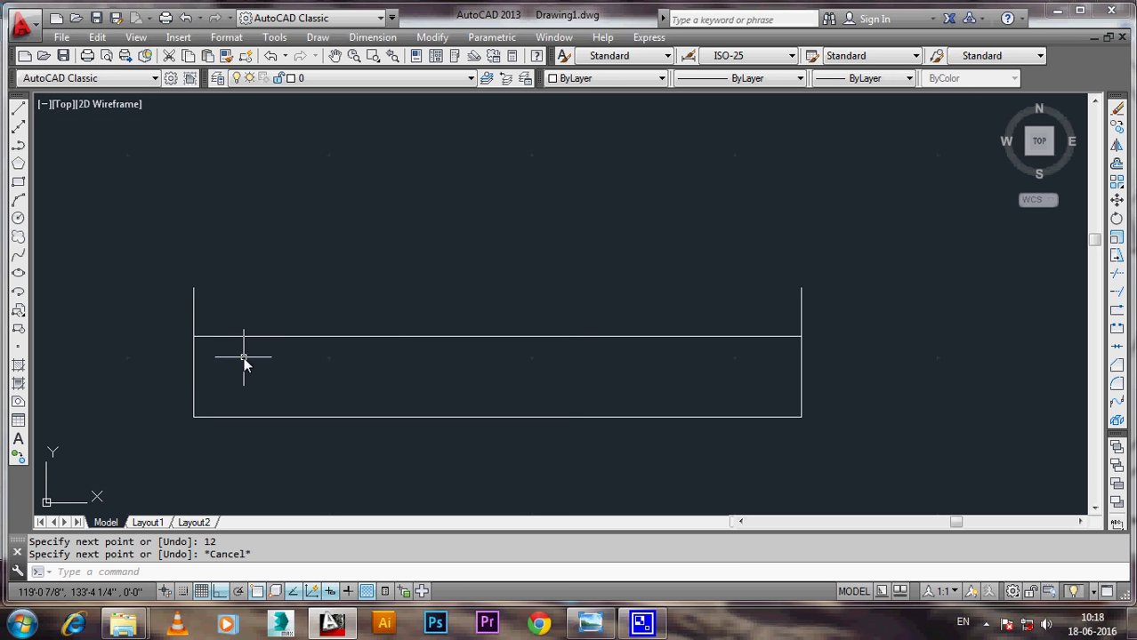
Step: Measure 50 units along the base's top edge and raise a 12-unit divider there
text(l)
key(Return)
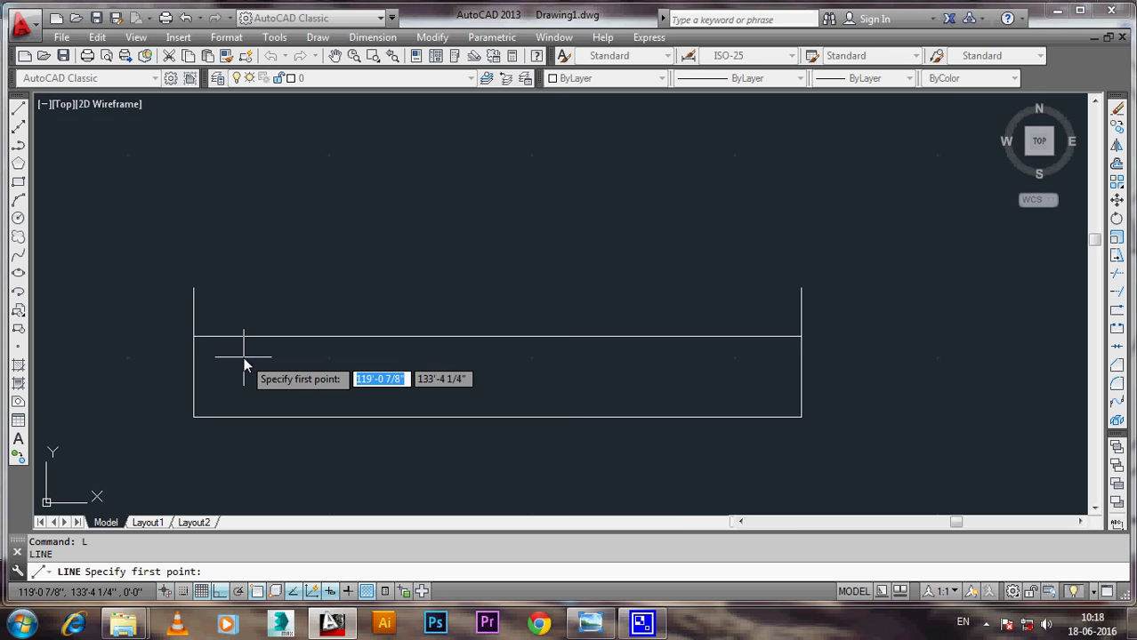
click(193, 337)
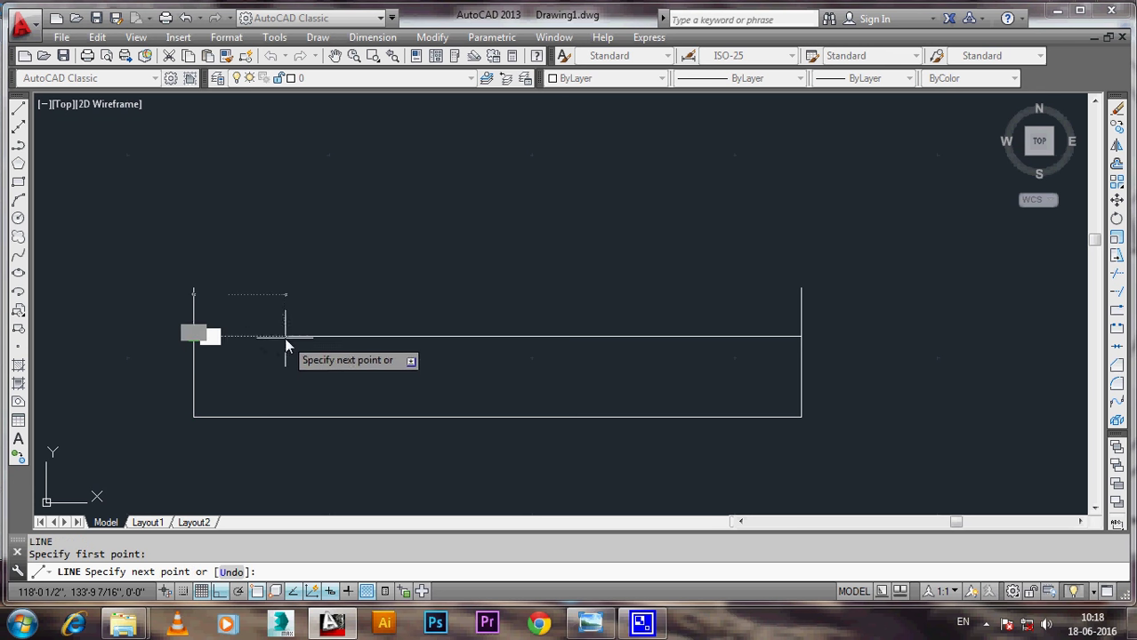
text(1)
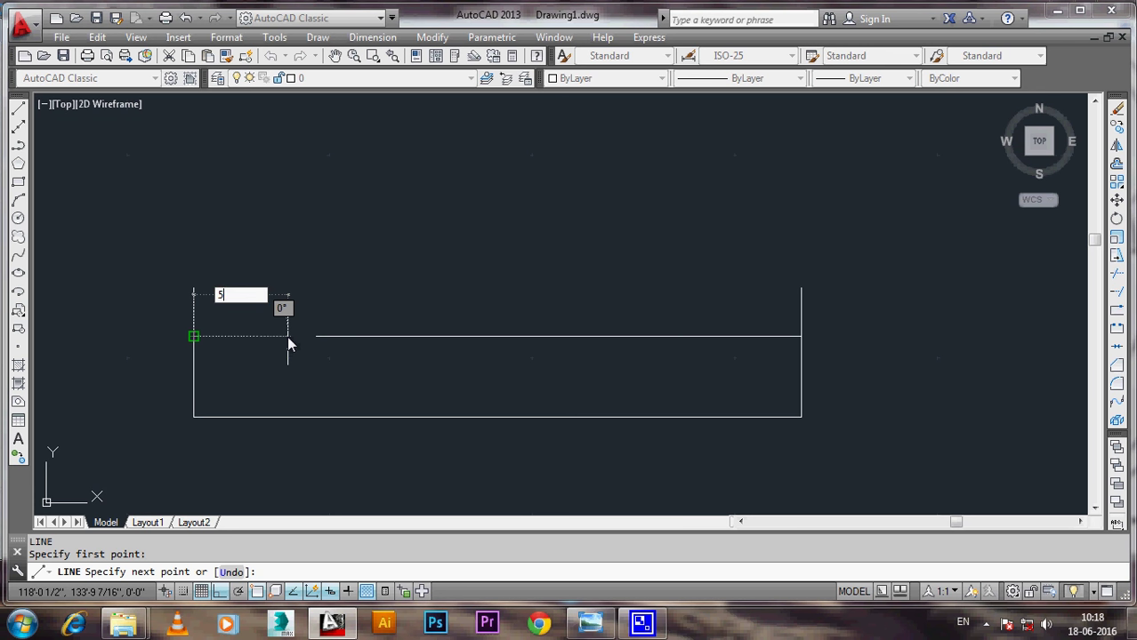
text(6)
key(Return)
text(50)
key(Return)
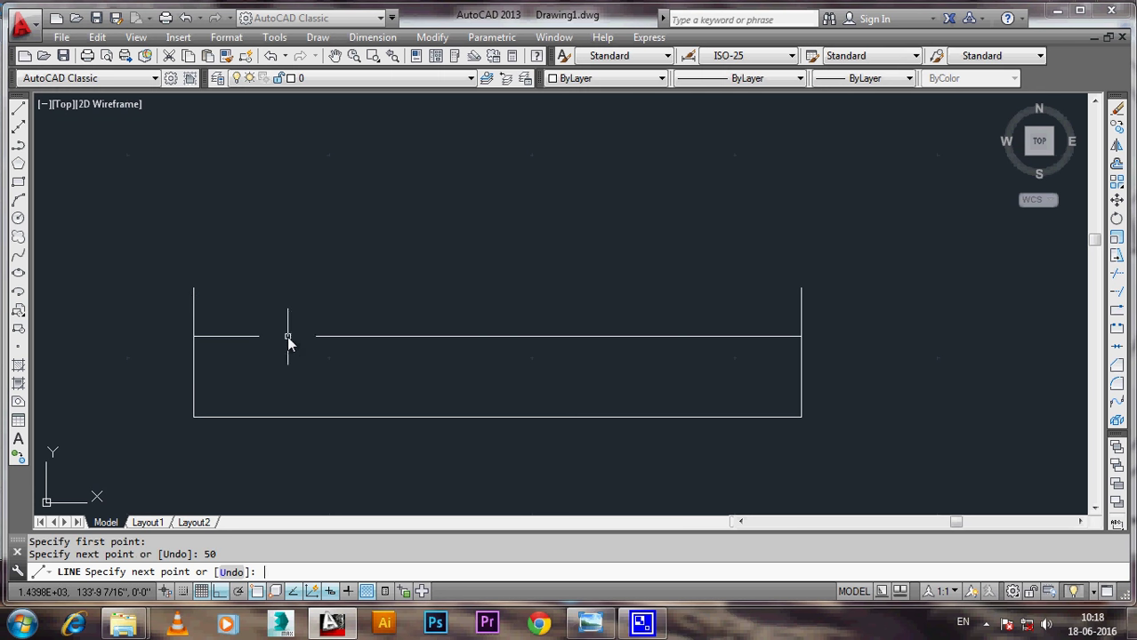
key(Escape)
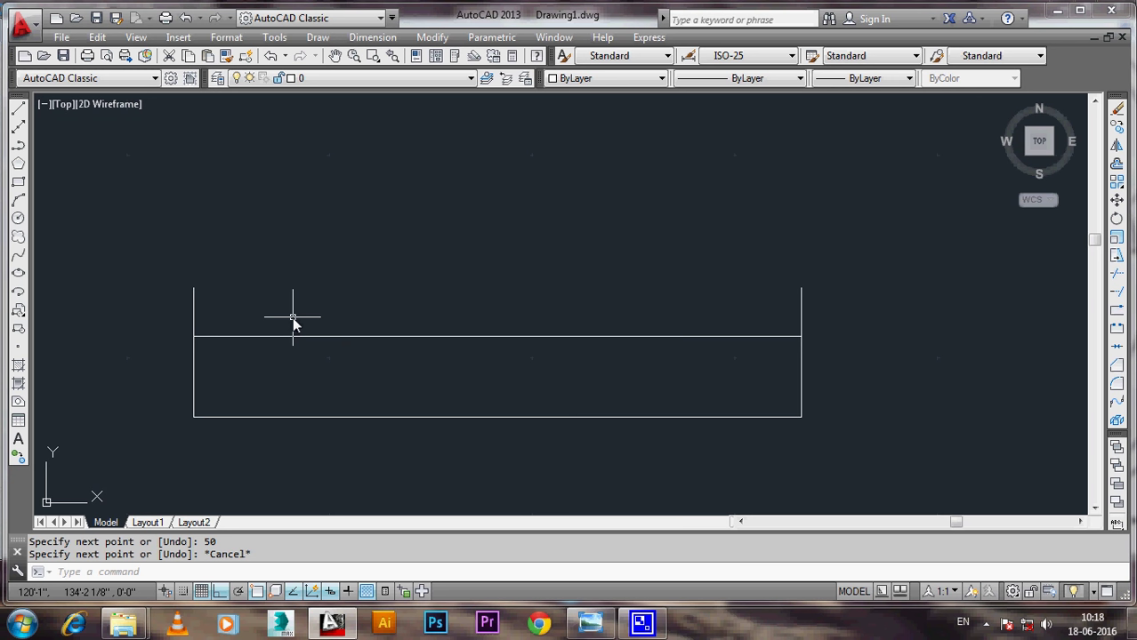
text(l)
key(Return)
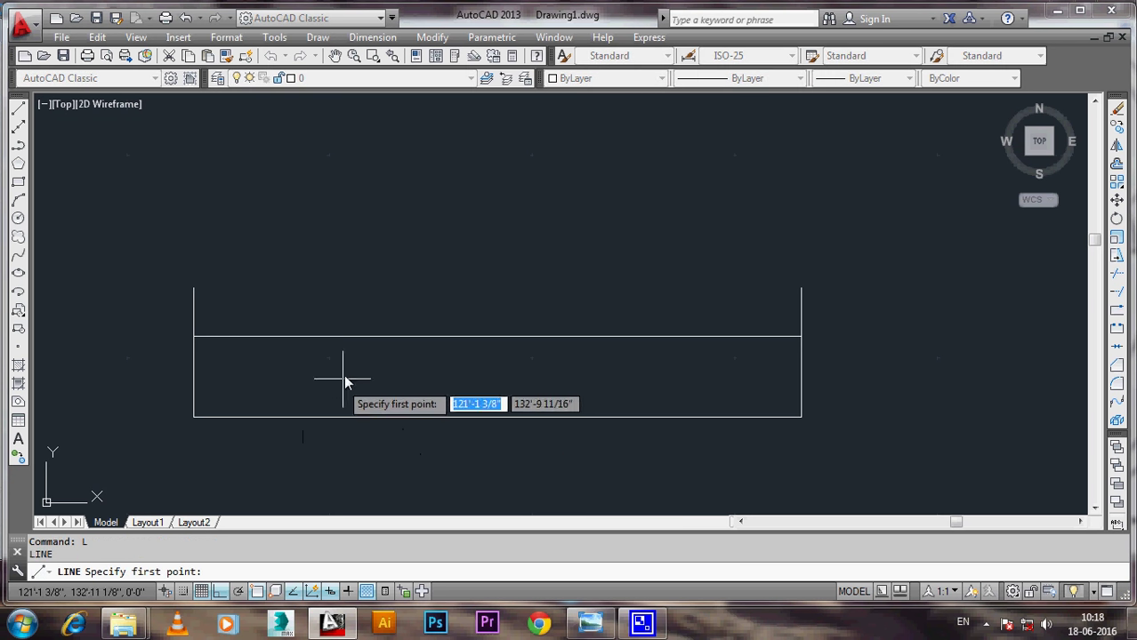
click(396, 337)
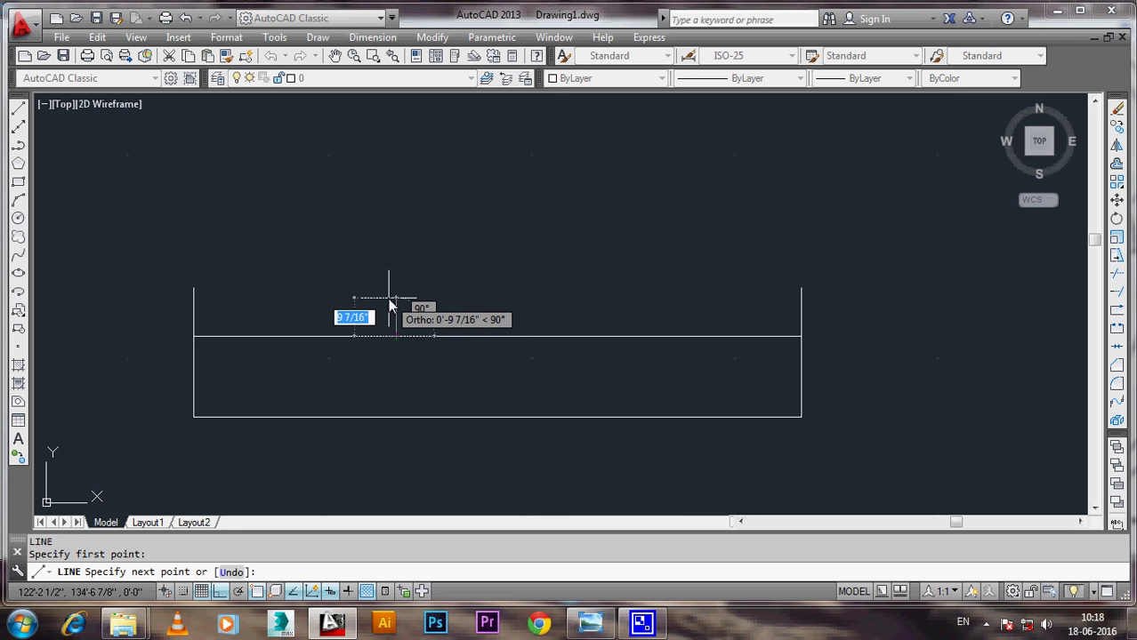
text(12)
key(Return)
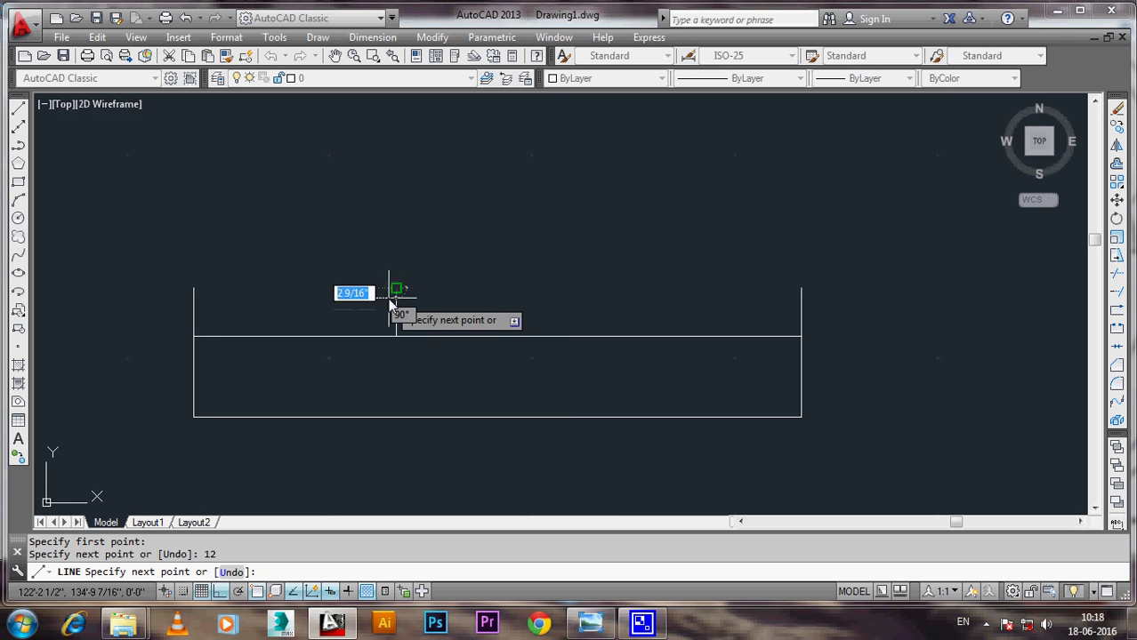
key(Escape)
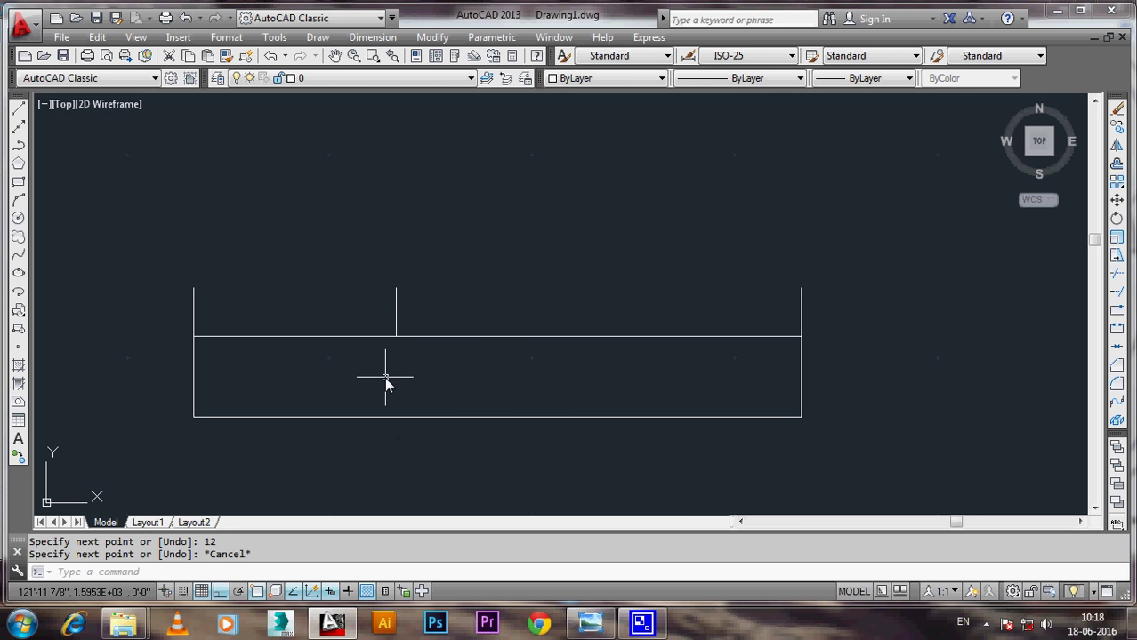
Step: Measure another 50 units from the first divider and raise a second 12-unit divider
text(l)
key(Return)
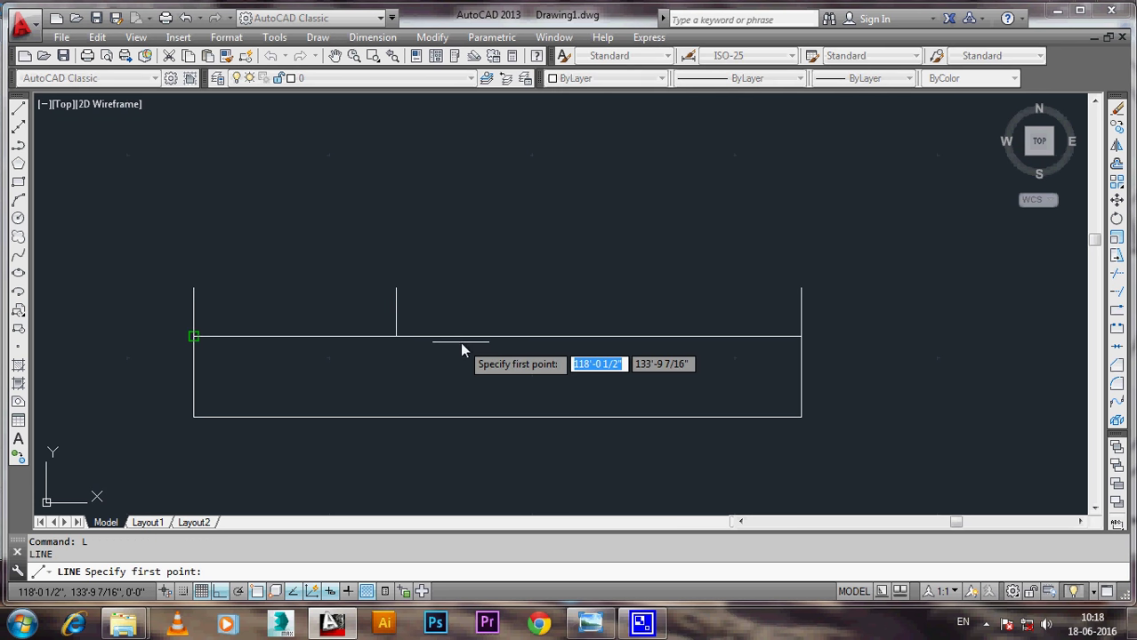
click(395, 338)
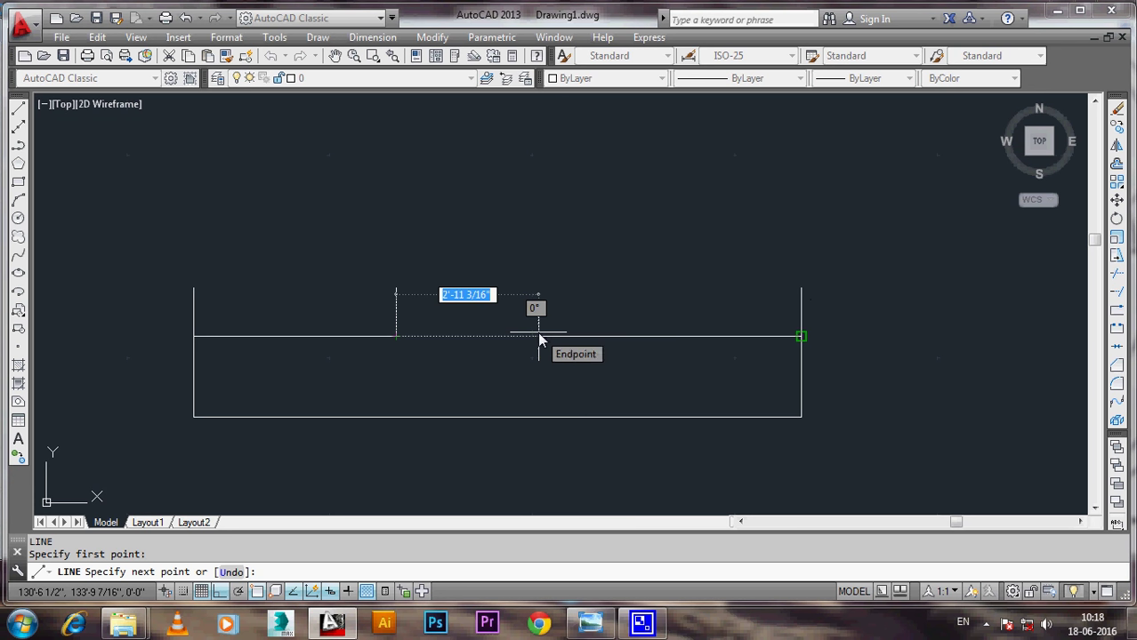
text(50)
key(Return)
key(Escape)
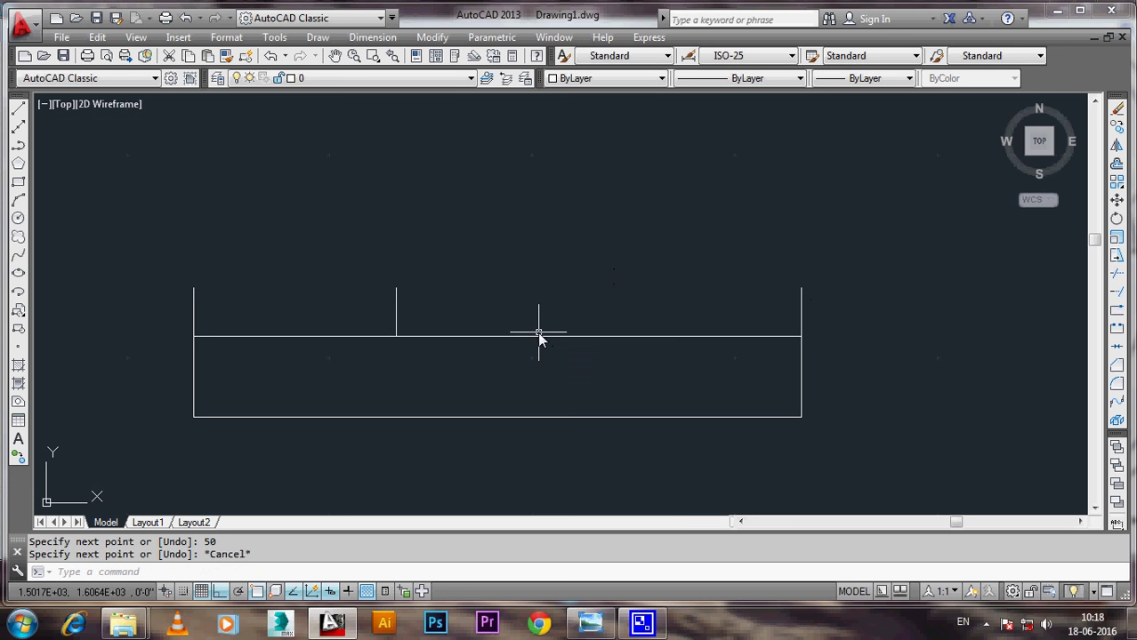
text(l)
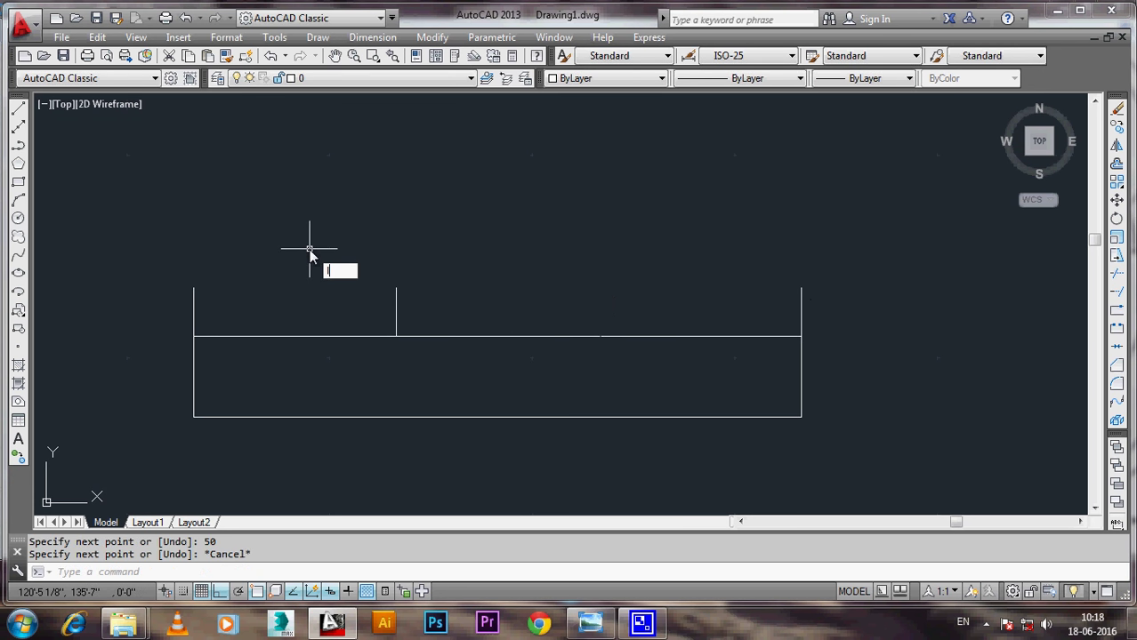
key(Return)
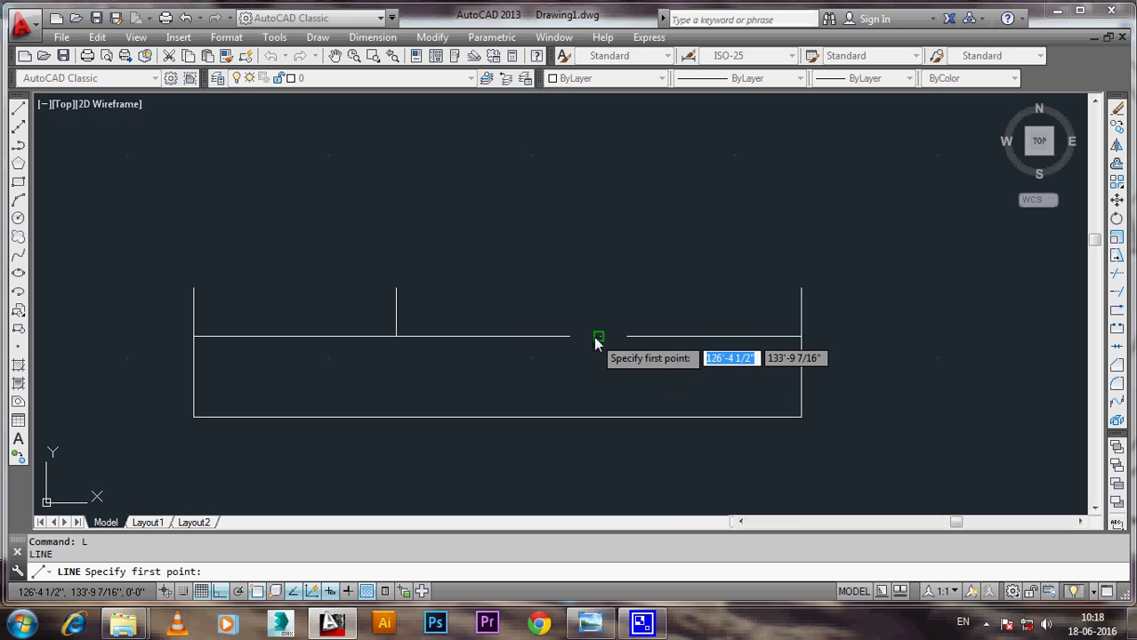
click(599, 336)
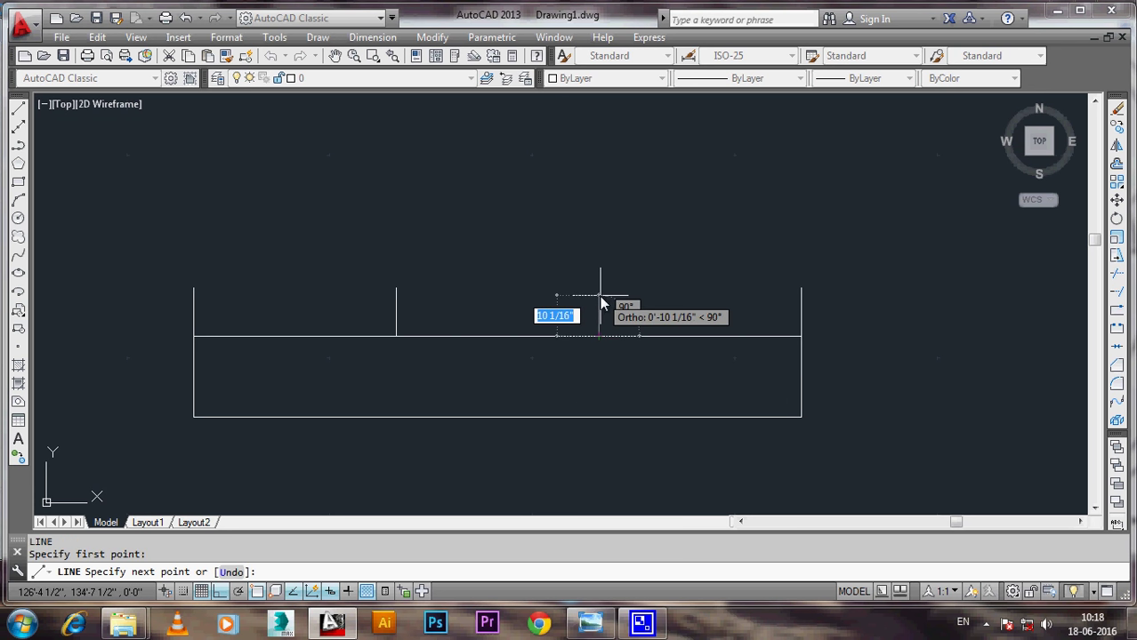
text(12)
key(Return)
key(Escape)
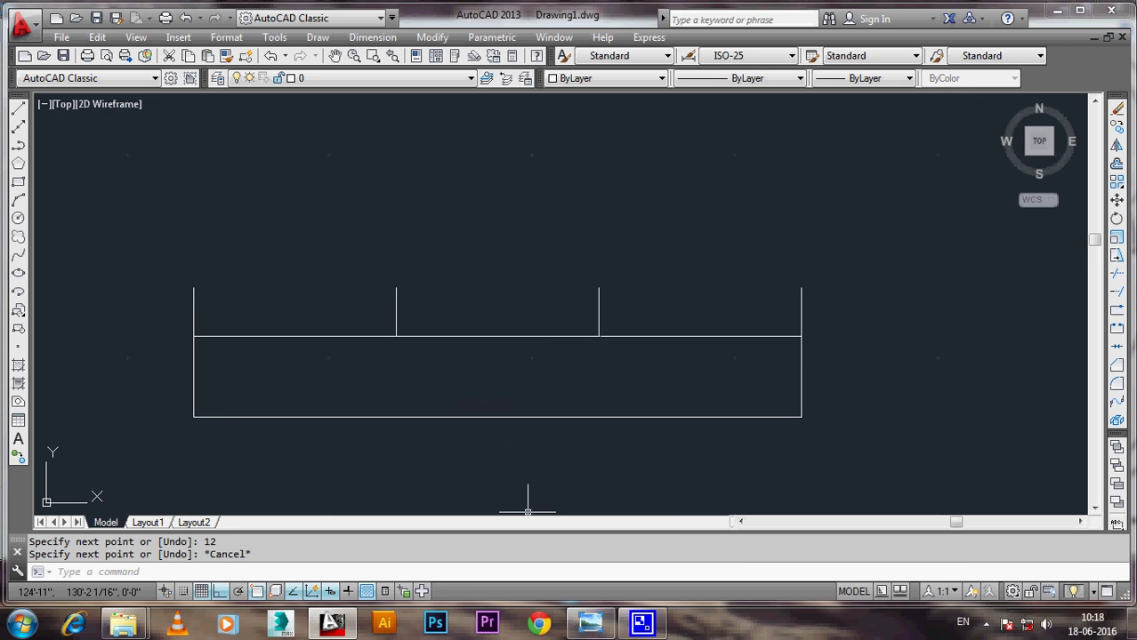
click(591, 625)
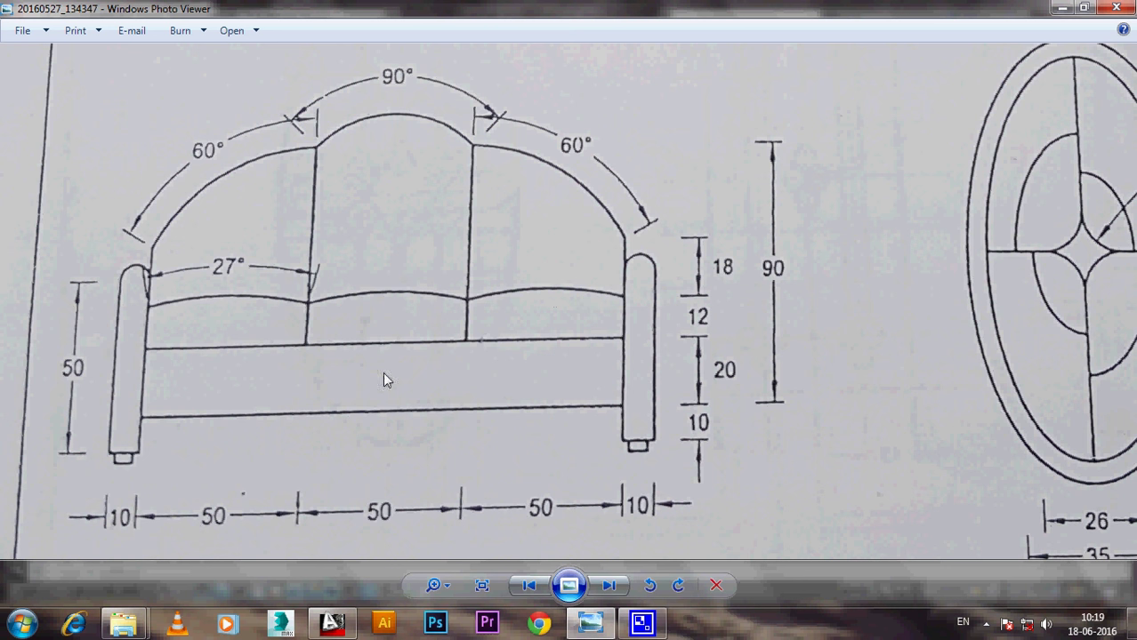
Step: Compare the sofa reference sketch with the drawing, then bring up AutoCAD's Draw menu
click(331, 625)
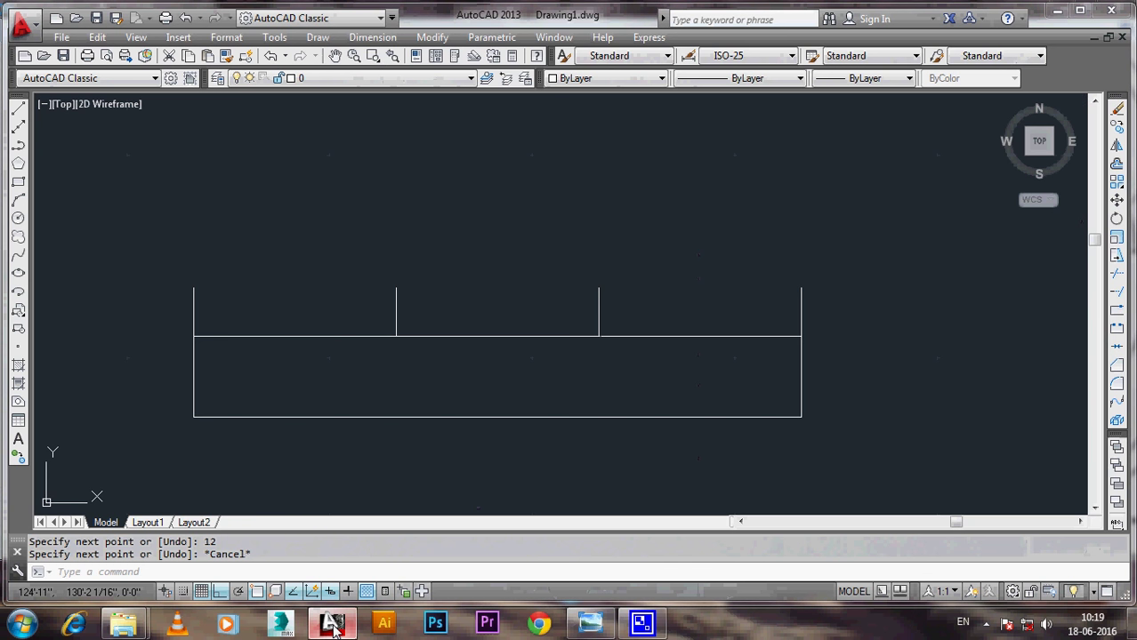
click(591, 622)
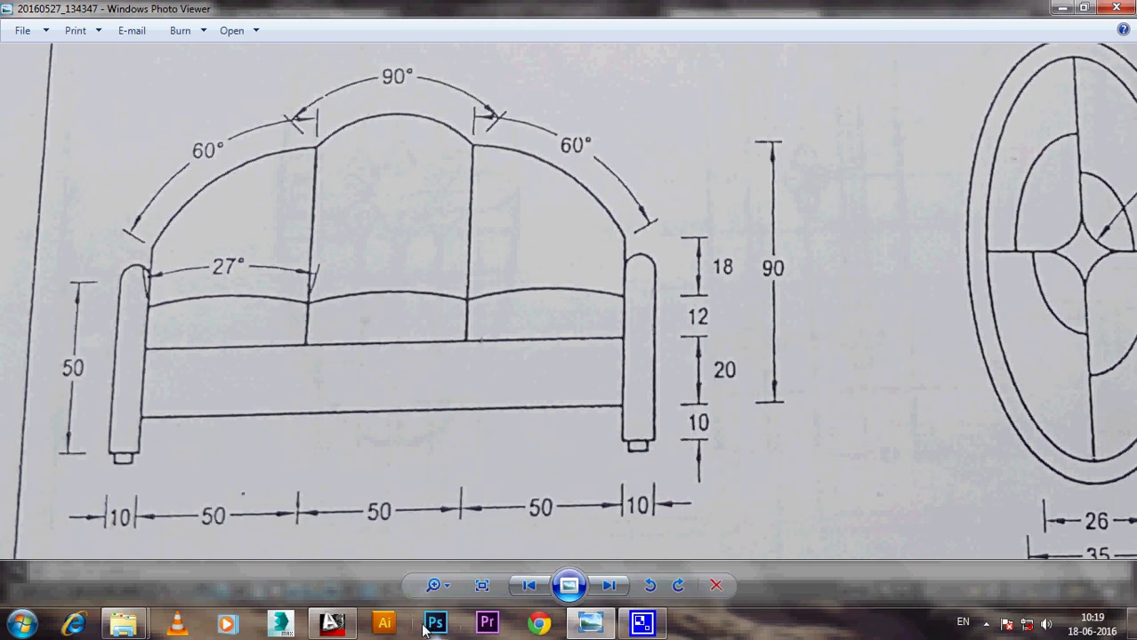
click(323, 631)
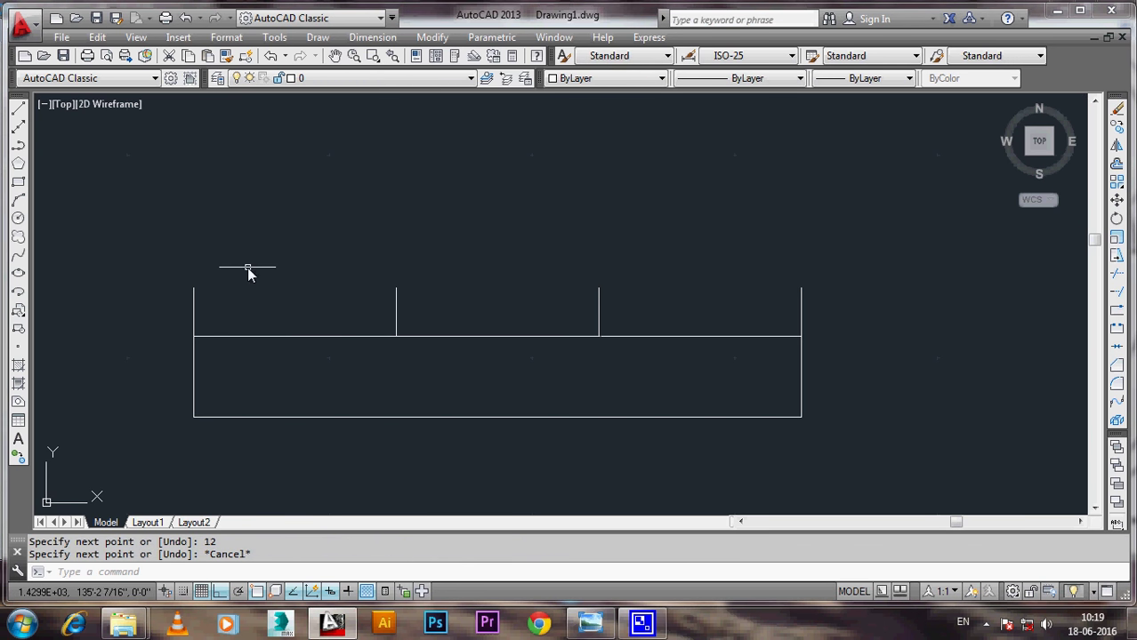
click(318, 37)
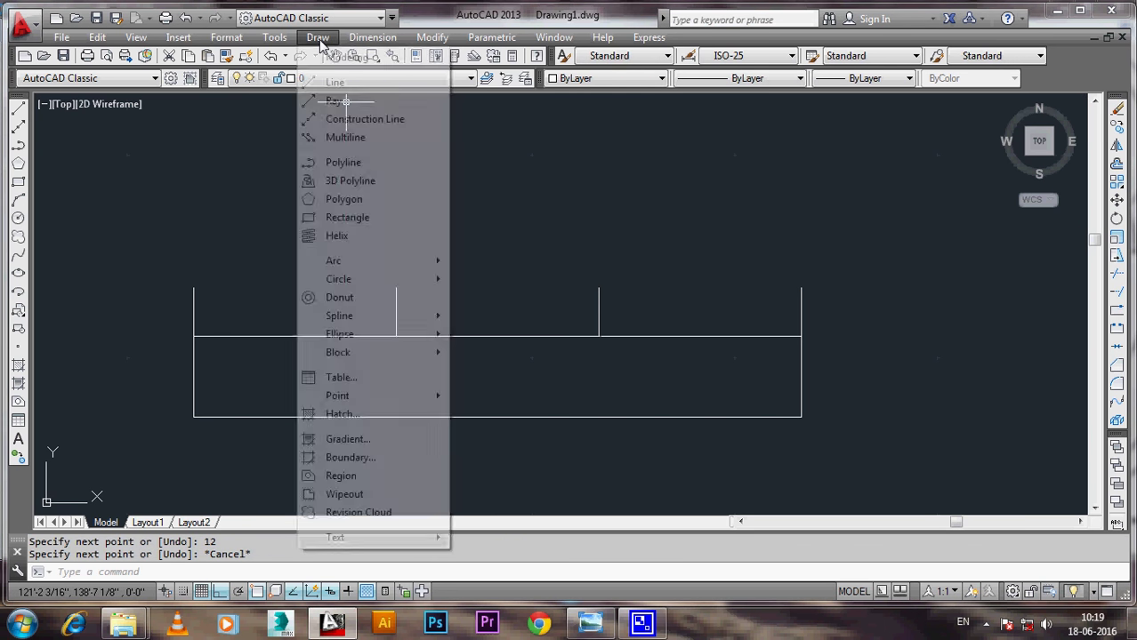
mouse_move(374, 261)
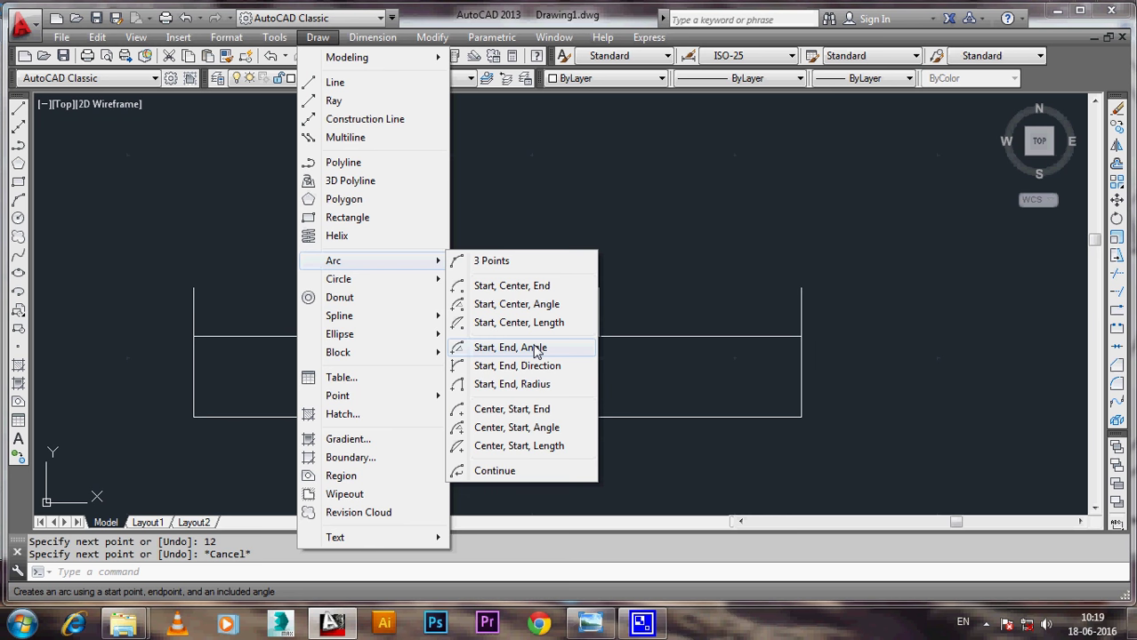
Step: Cap the right and middle cushions with 27° start-end-angle arcs between the divider tops
click(536, 349)
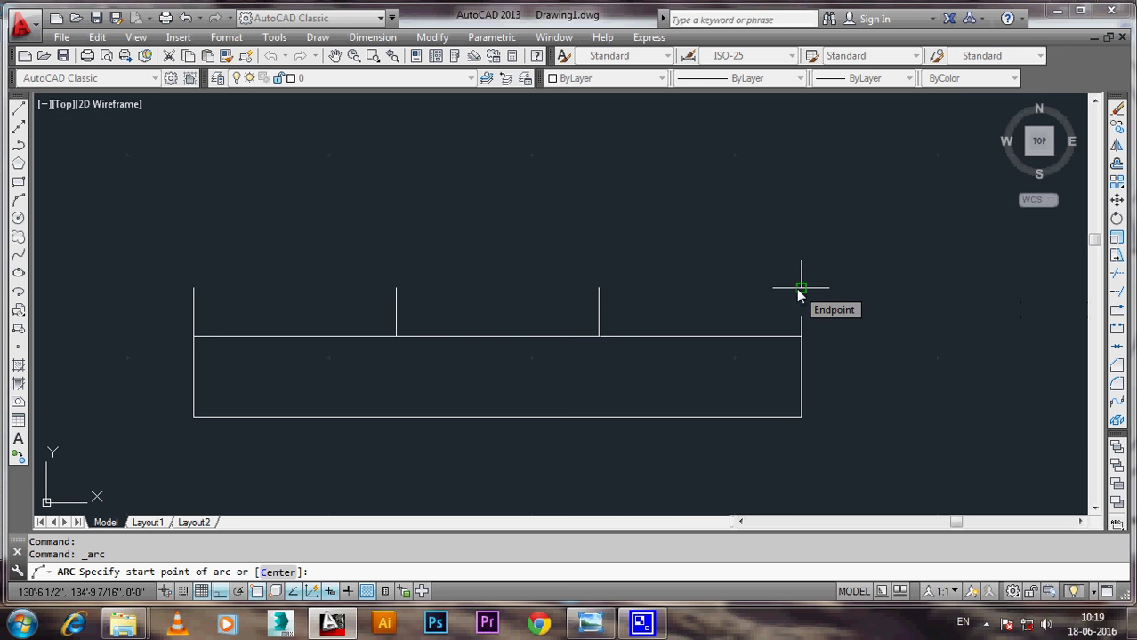
click(801, 288)
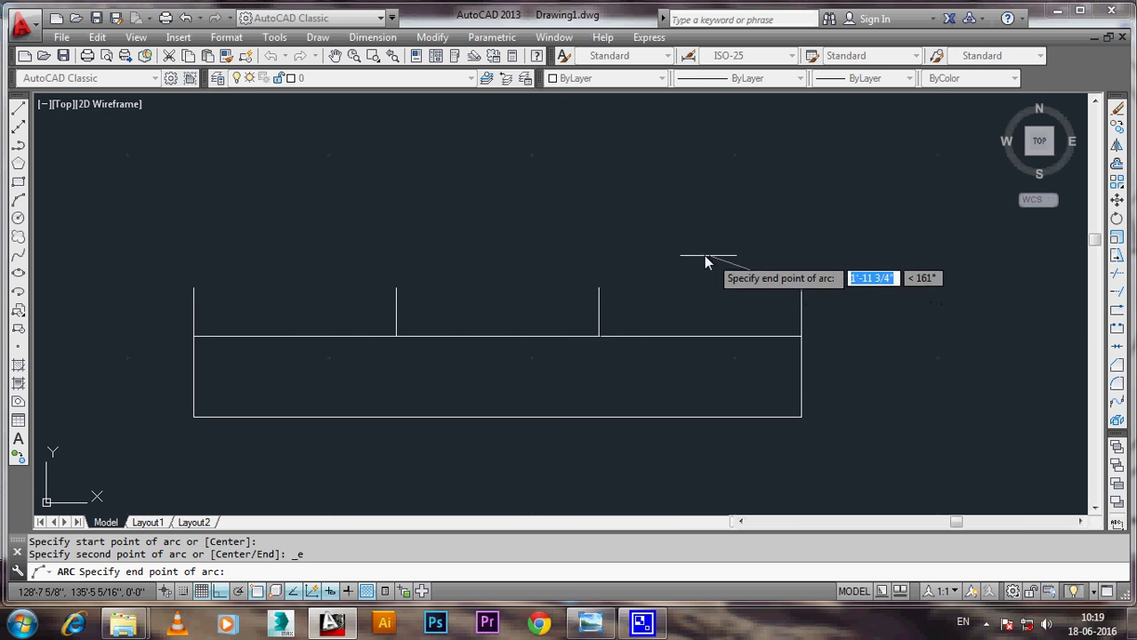
click(603, 291)
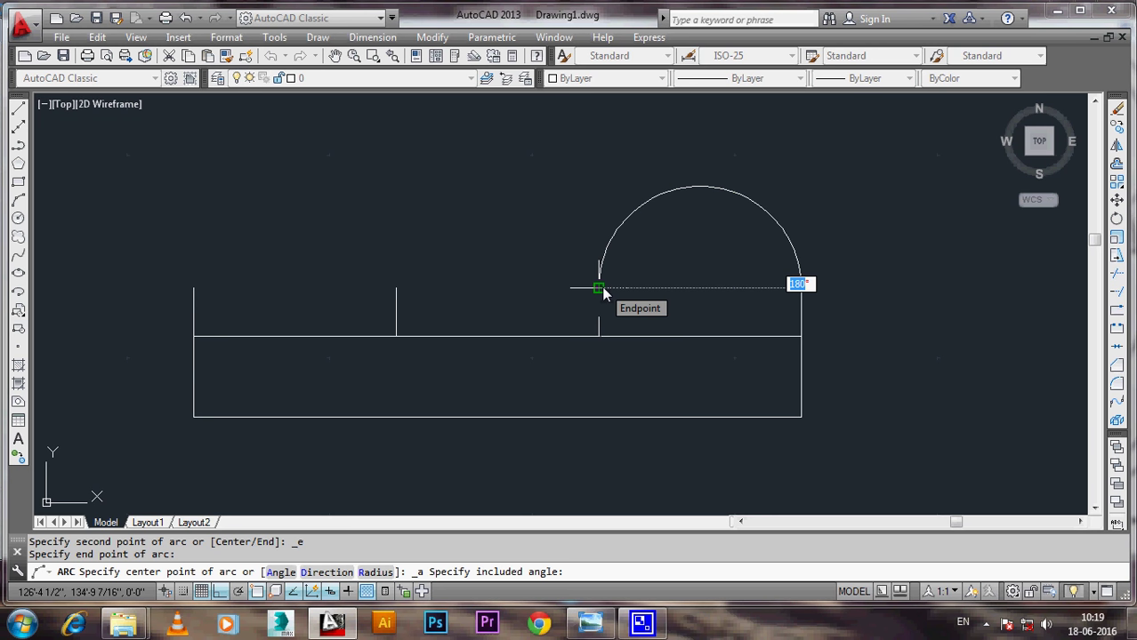
text(27)
key(Return)
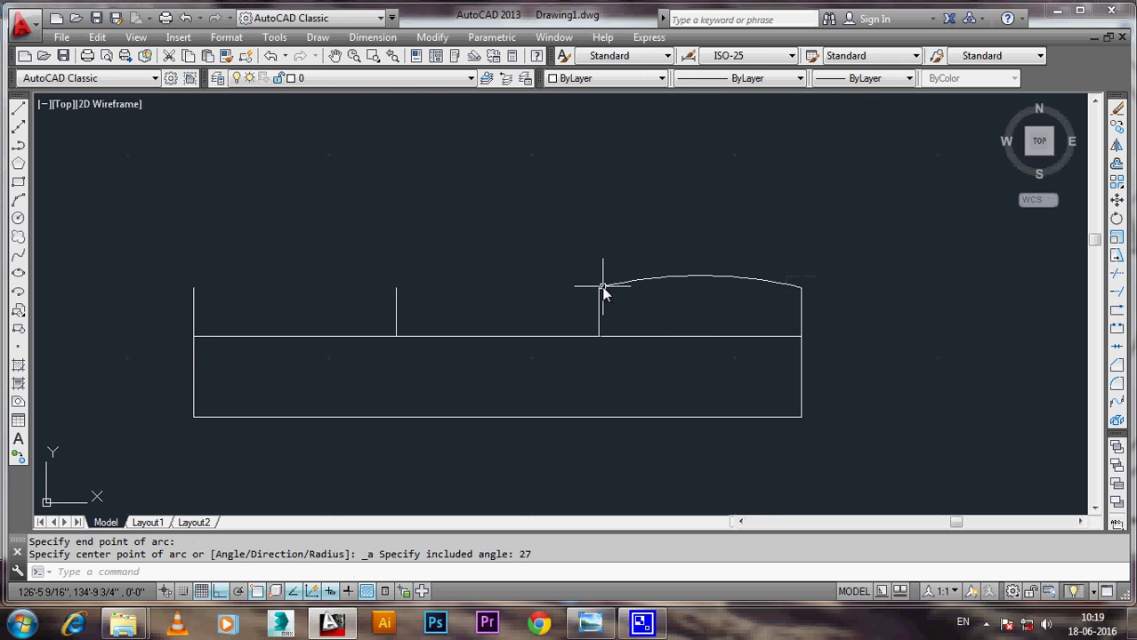
right_click(476, 262)
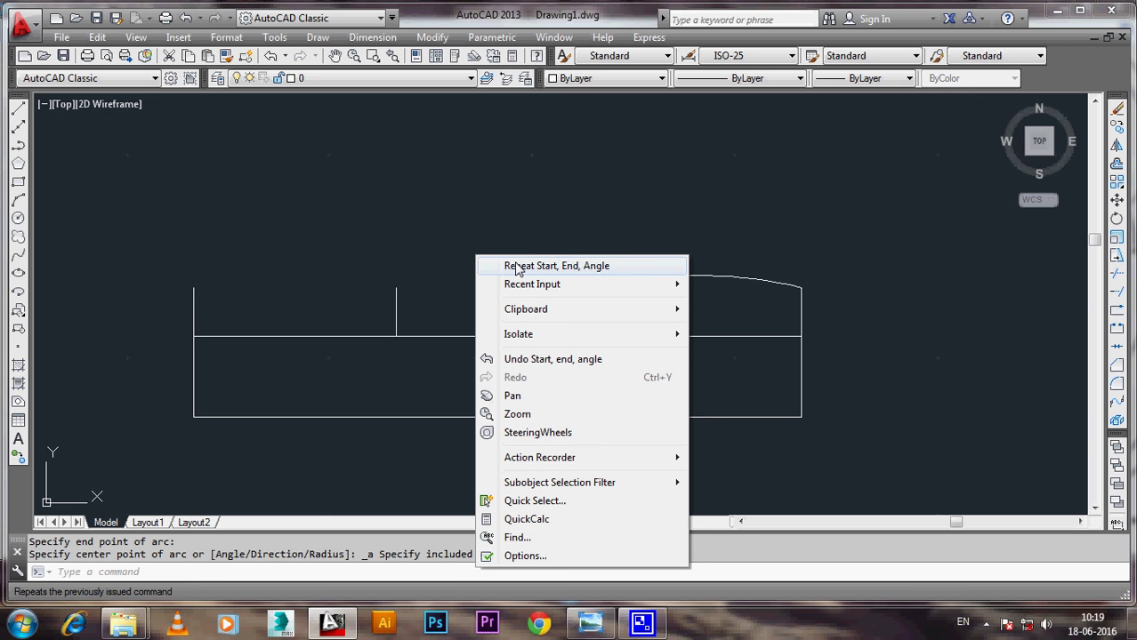
click(518, 267)
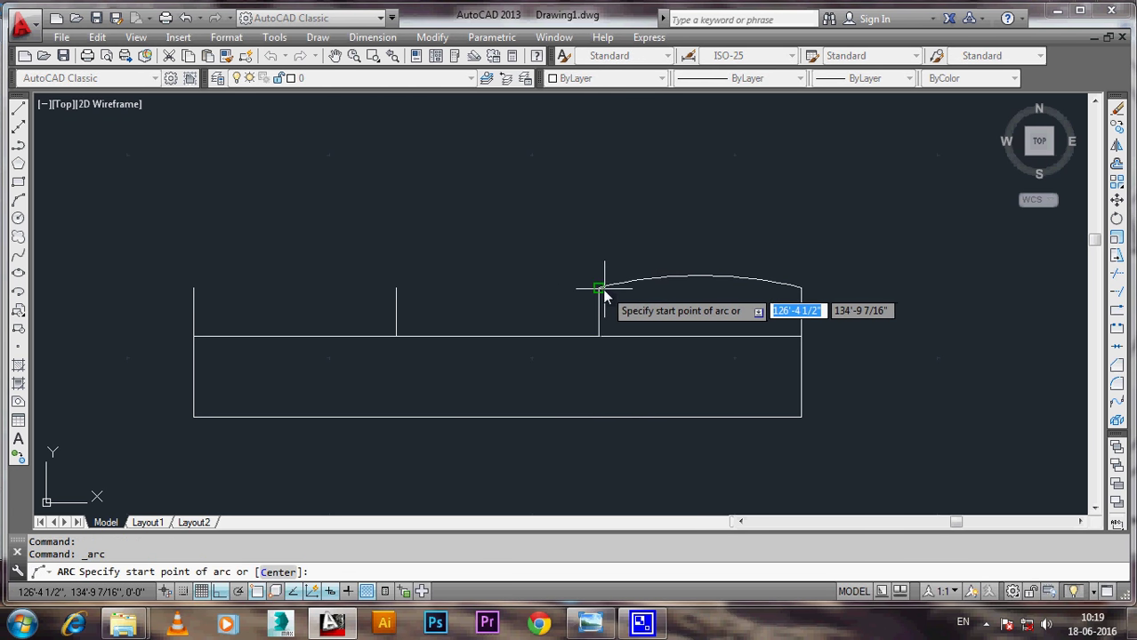
click(598, 288)
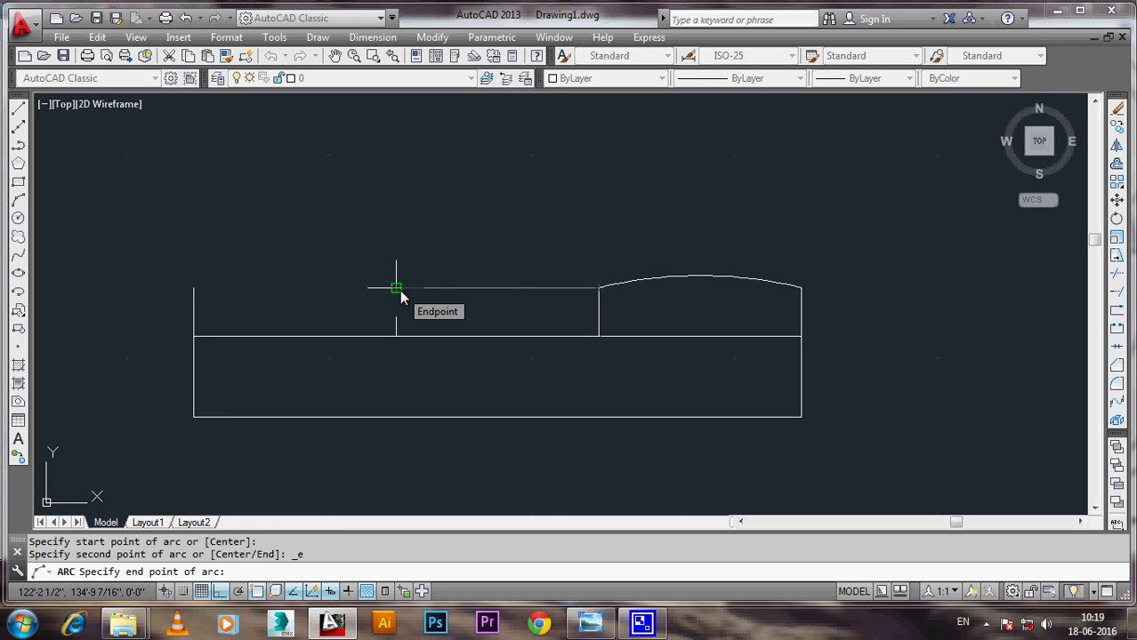
click(397, 289)
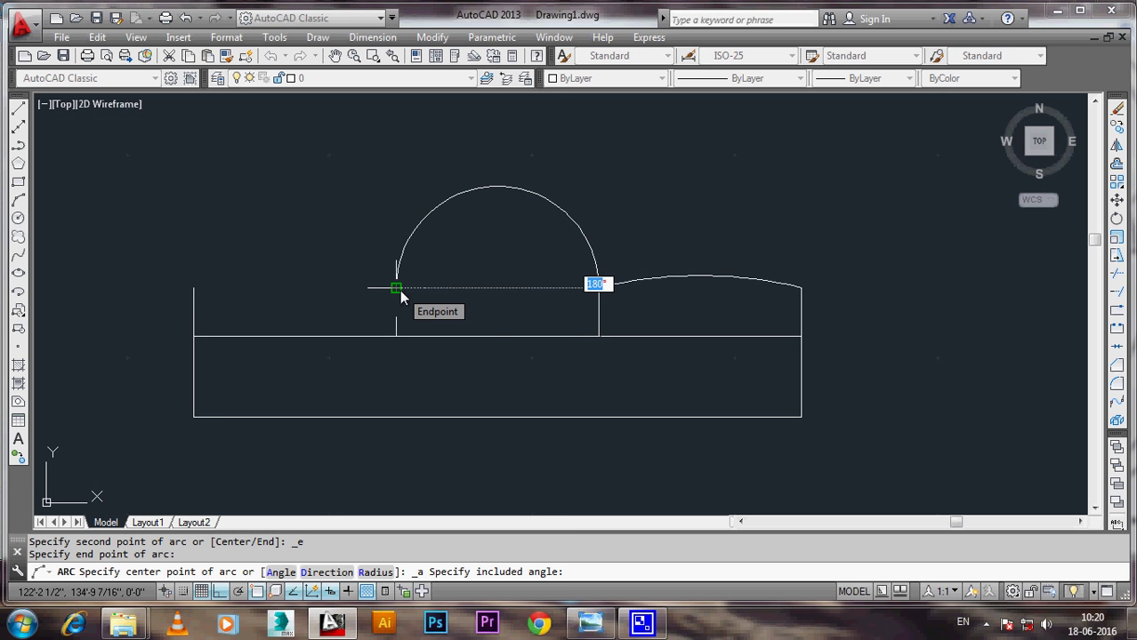
text(27)
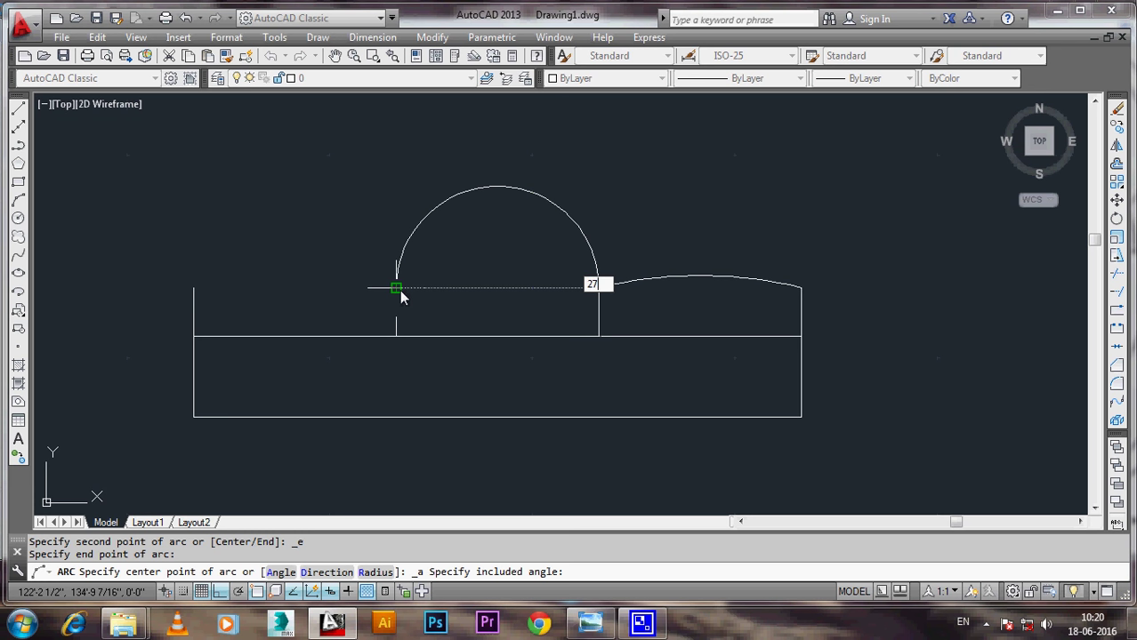
key(Return)
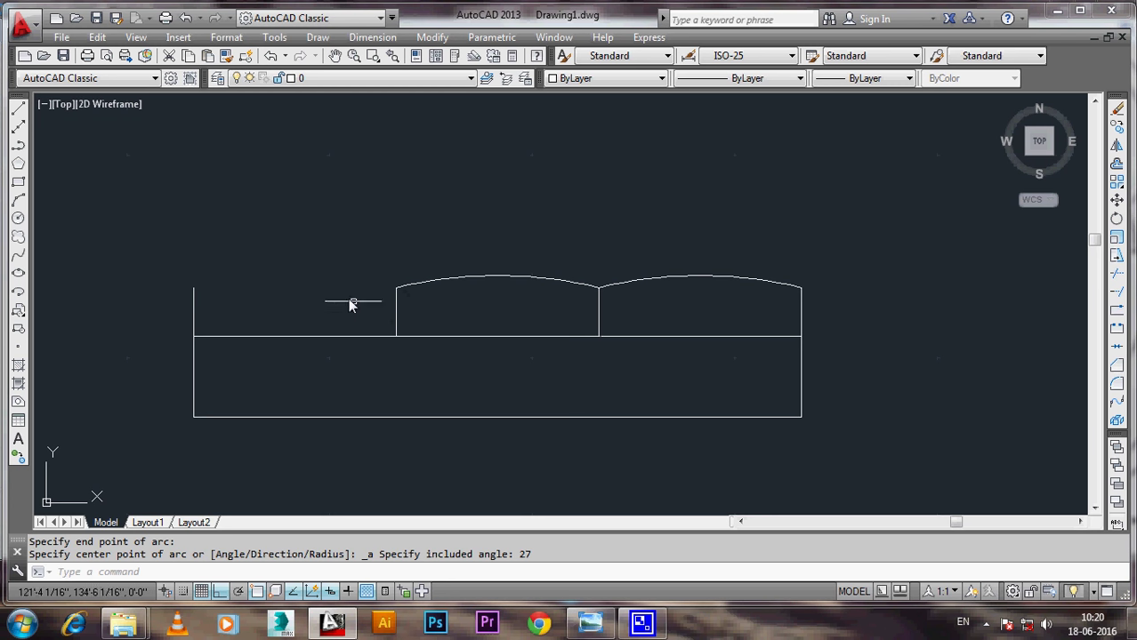
Step: Cap the left cushion with a 27° arc ending at the base's top-left corner
right_click(290, 250)
click(365, 259)
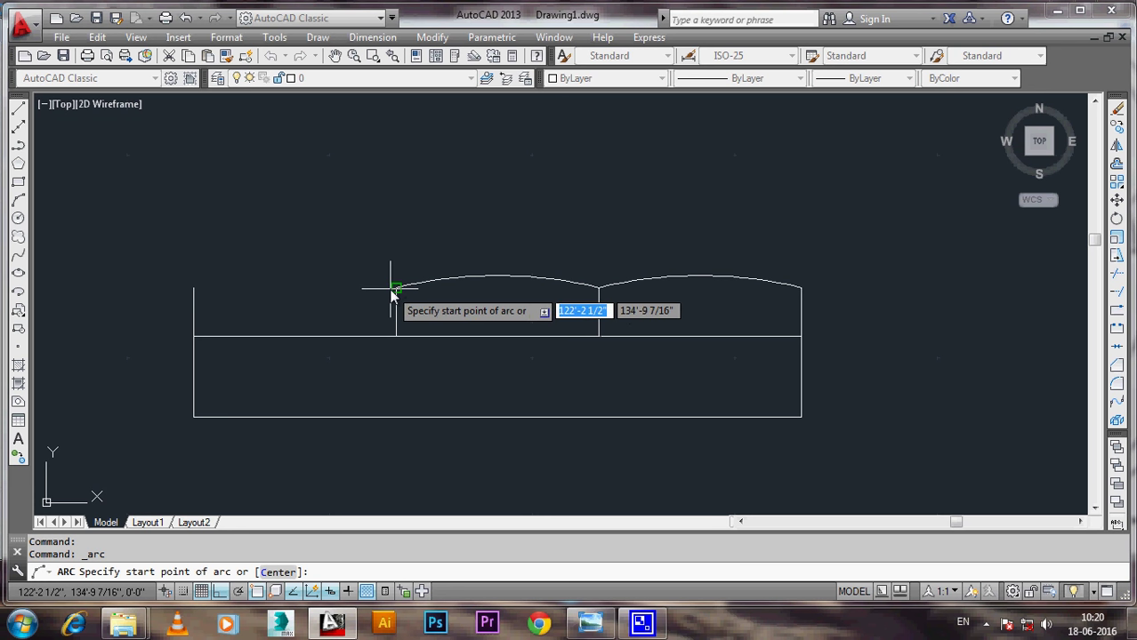
click(396, 288)
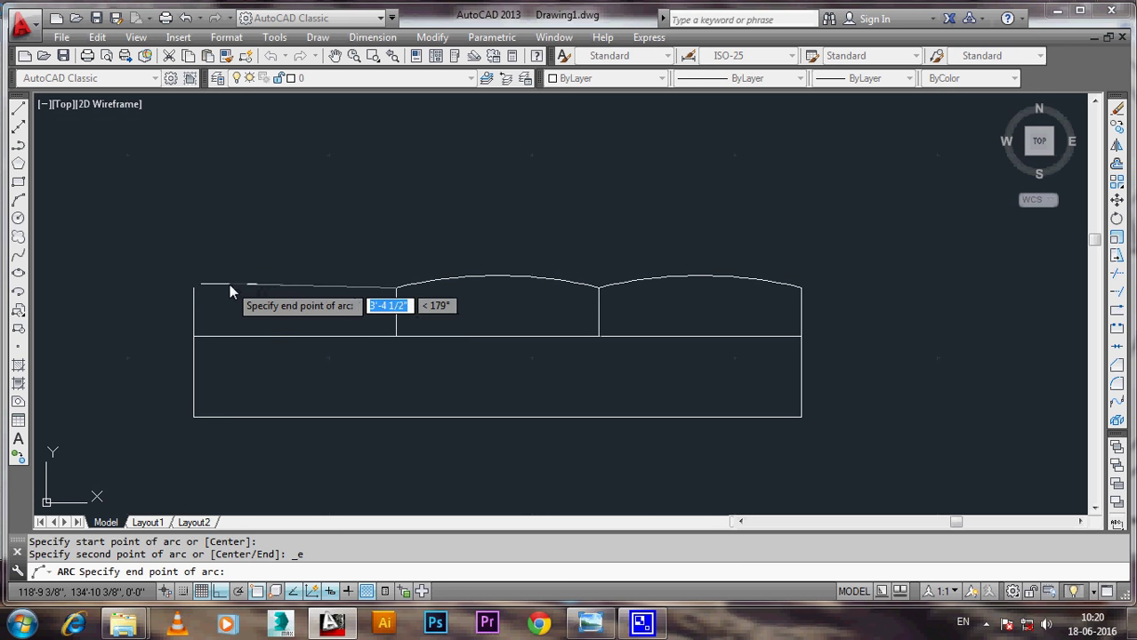
click(197, 288)
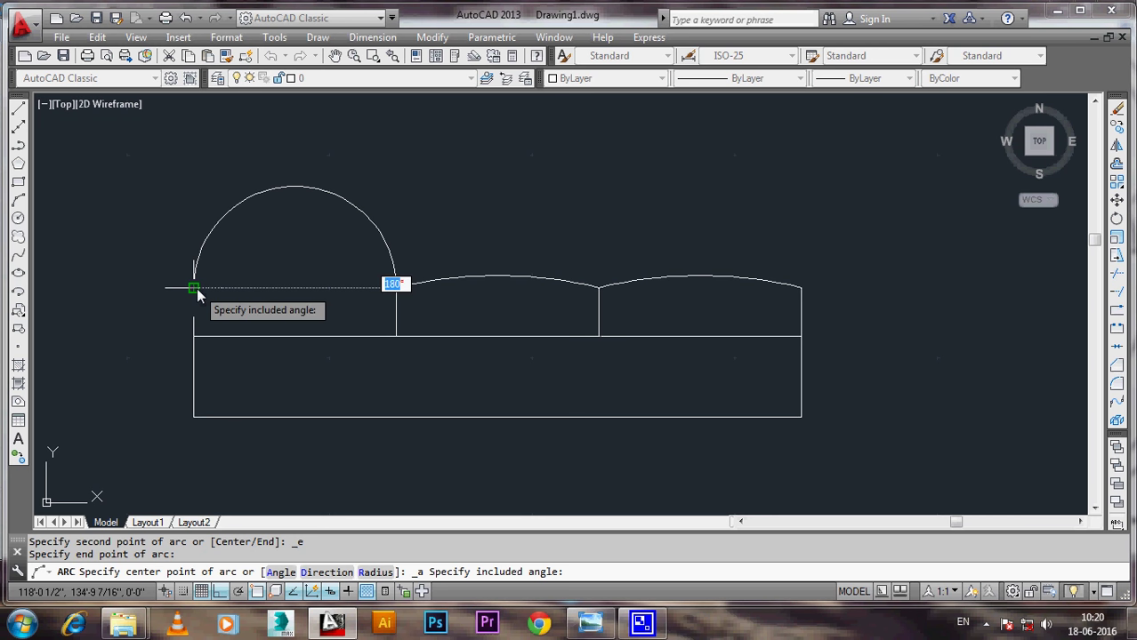
text(27)
key(Return)
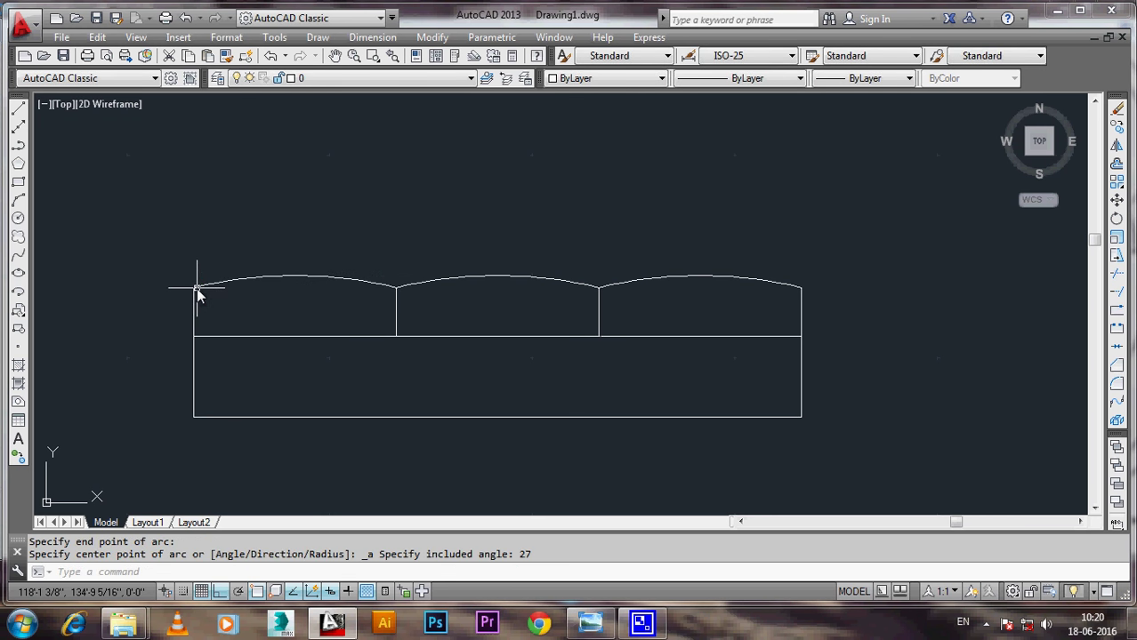
middle_drag(418, 340, 408, 381)
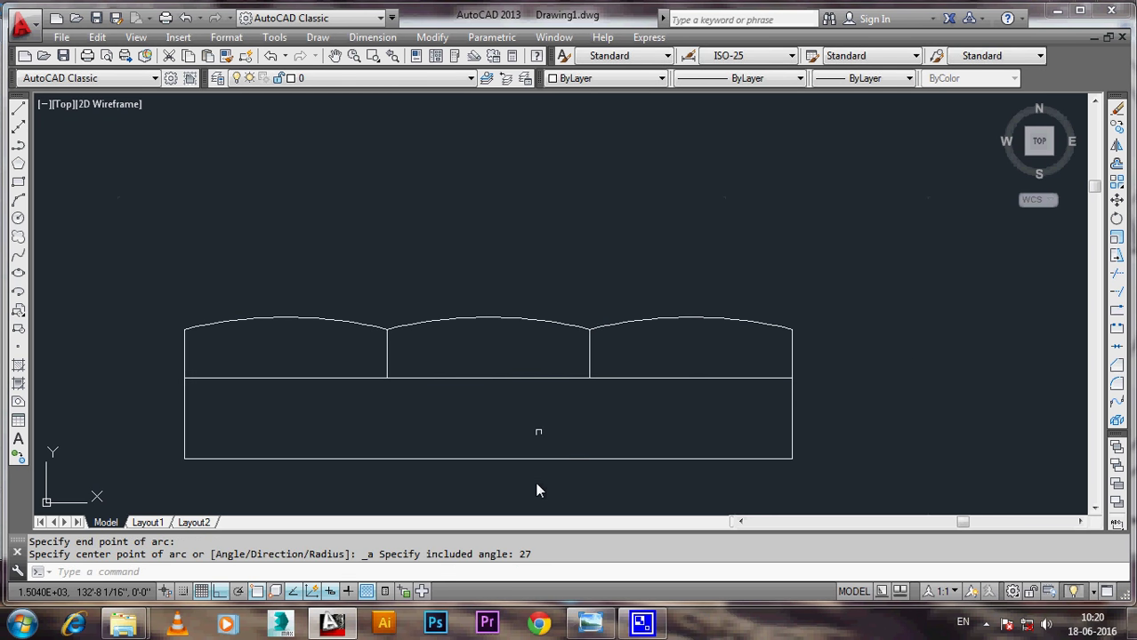
click(591, 625)
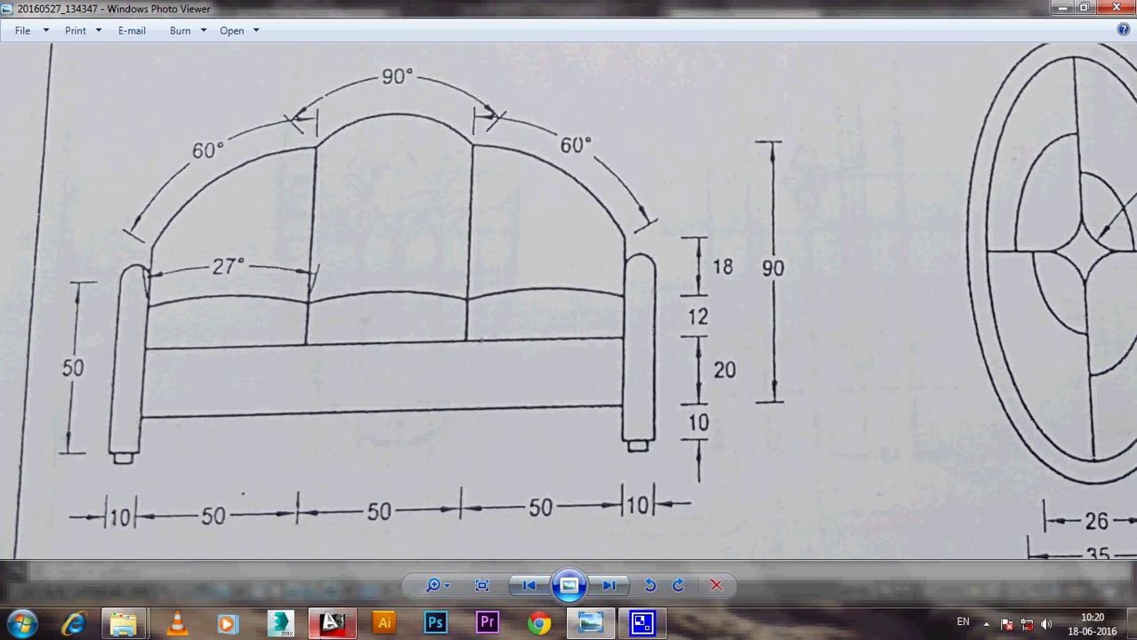
Step: Draw an 18-unit vertical line rising from the right end of the cushion arcs
click(332, 623)
middle_drag(647, 430, 606, 395)
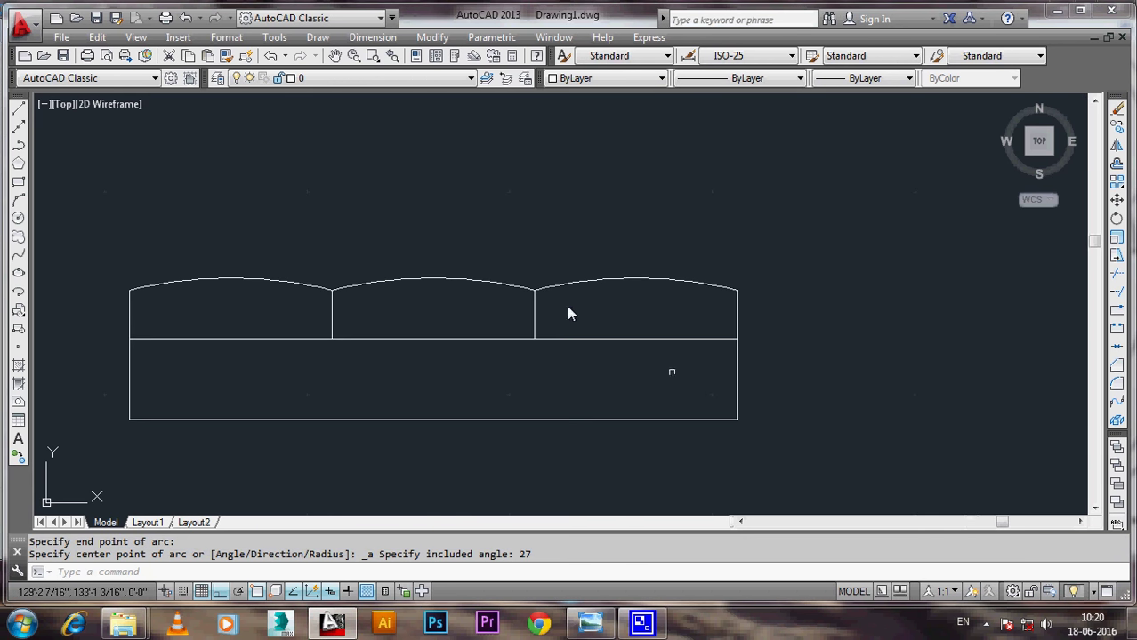
text(L)
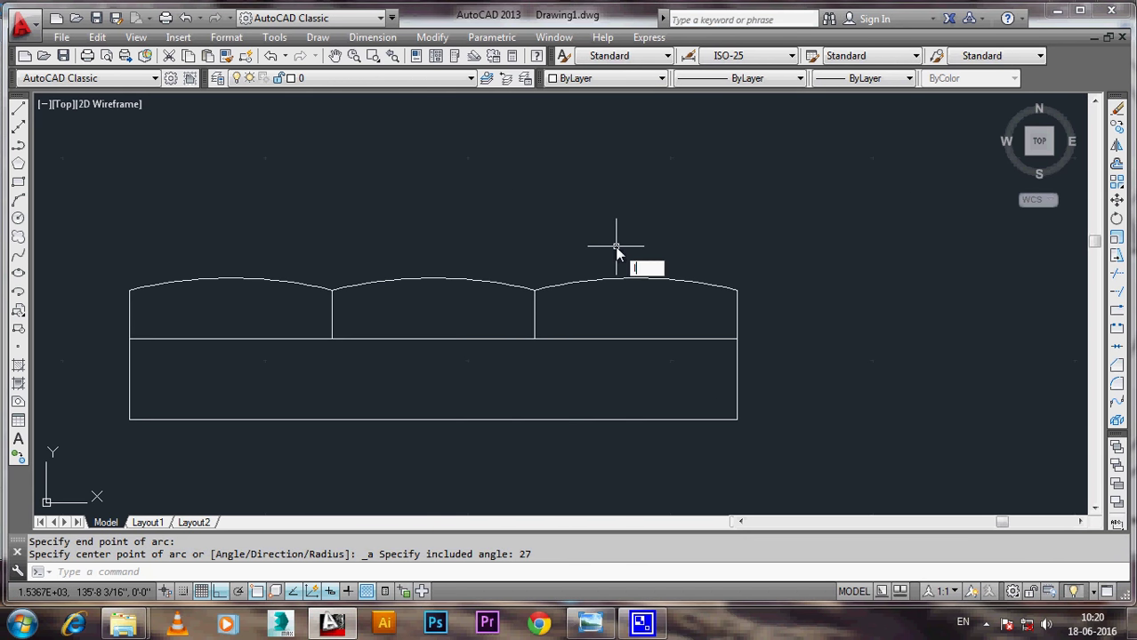
key(Return)
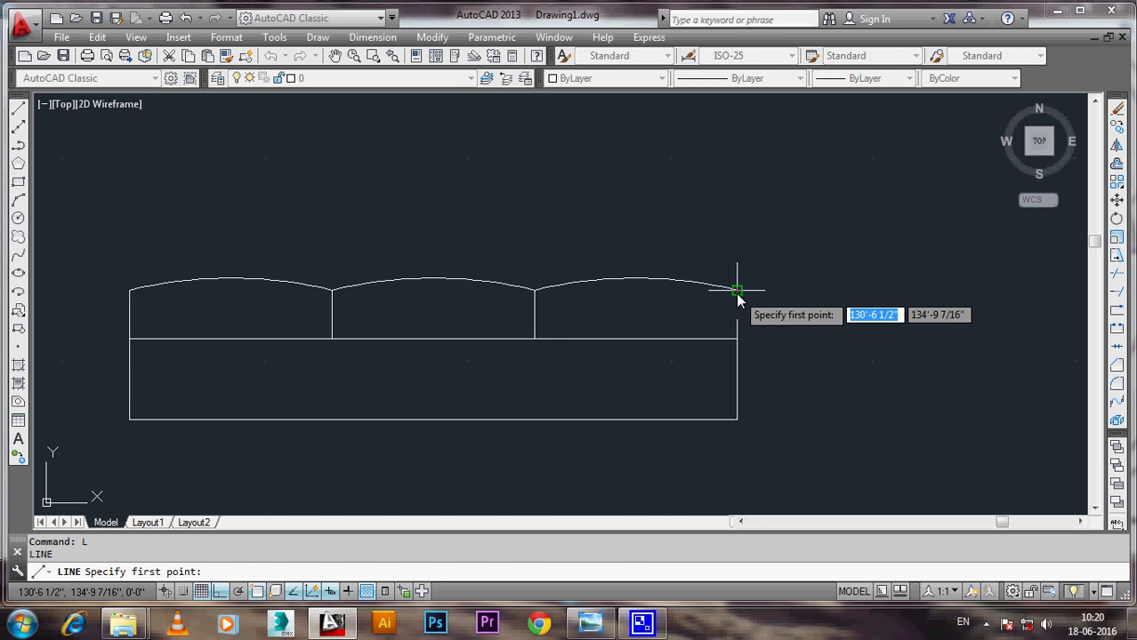
click(737, 301)
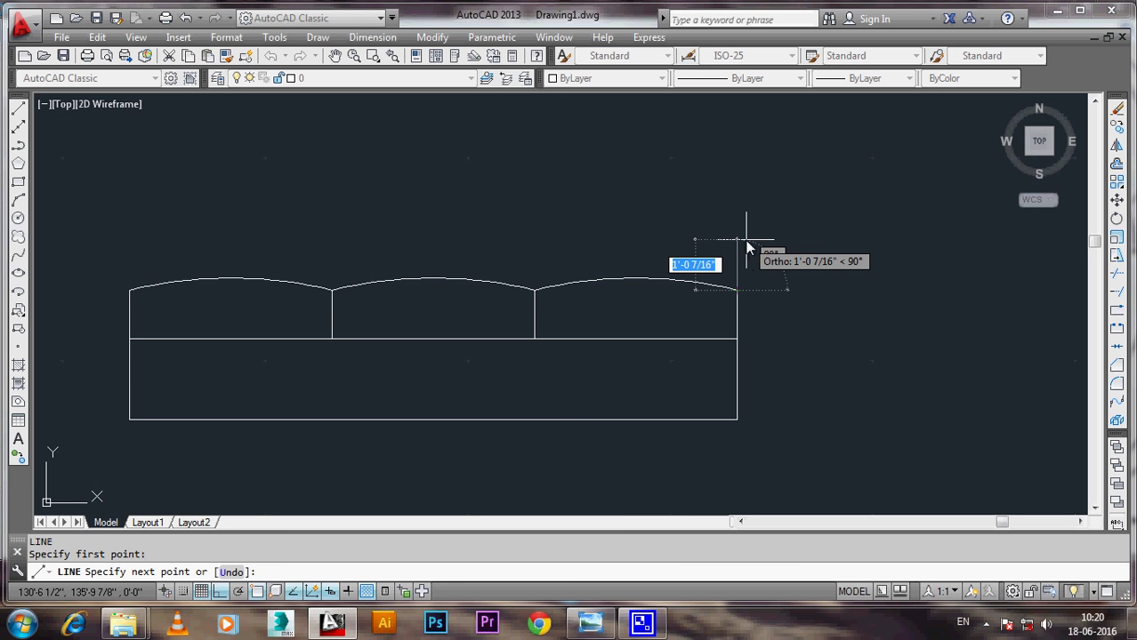
text(18)
key(Return)
key(Escape)
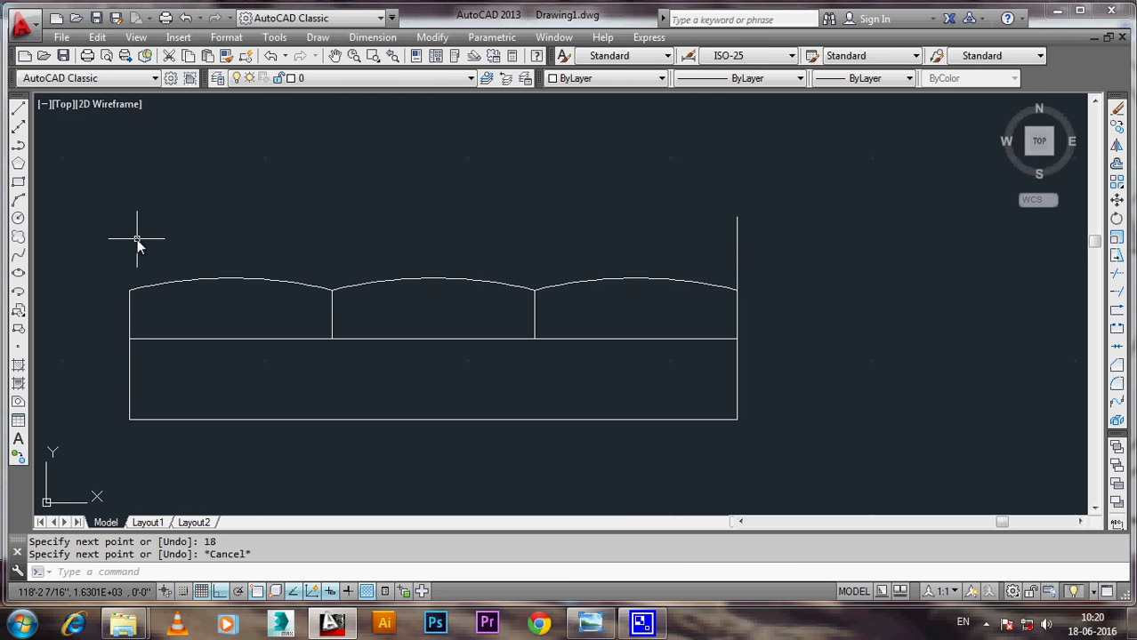
Step: Draw the matching 18-unit vertical line up from the left cushion arc's end
text(l)
key(Return)
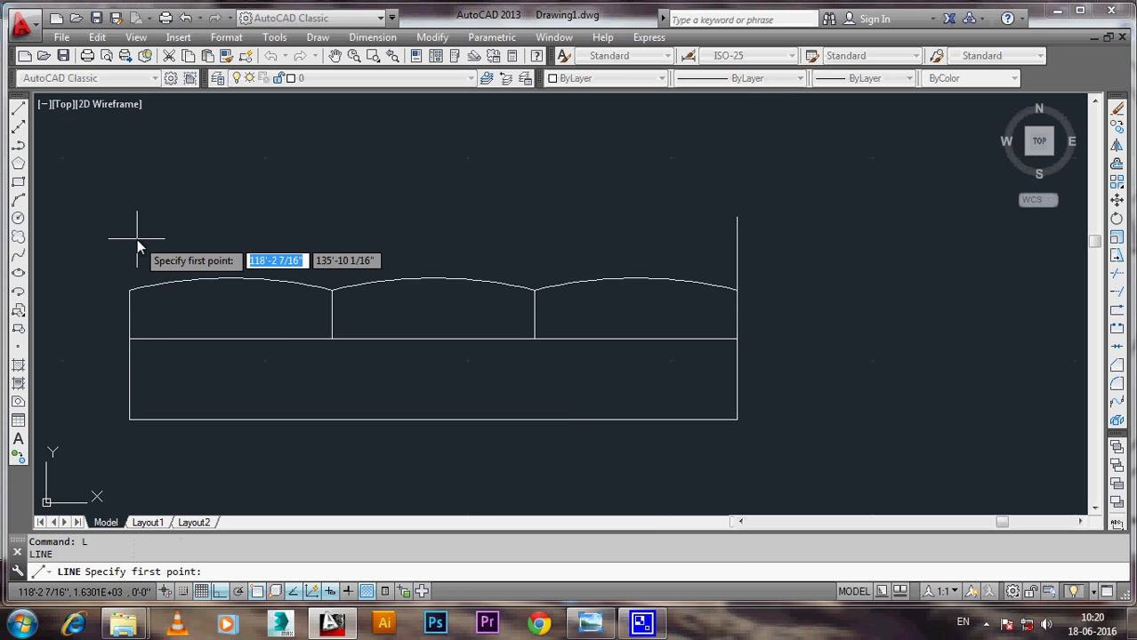
click(130, 292)
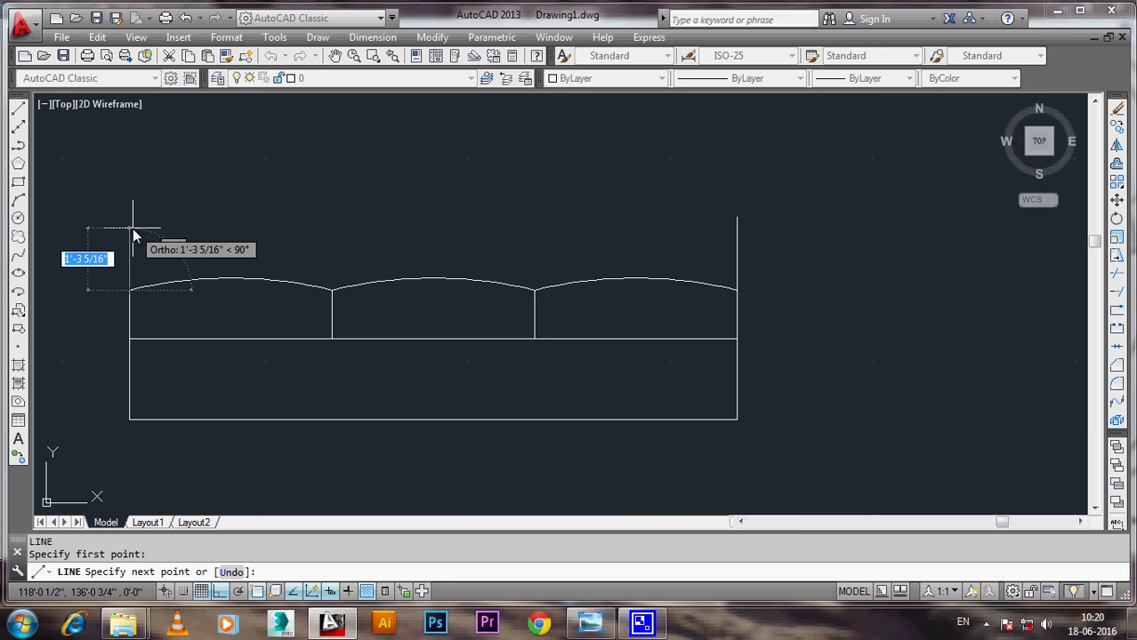
text(18)
key(Return)
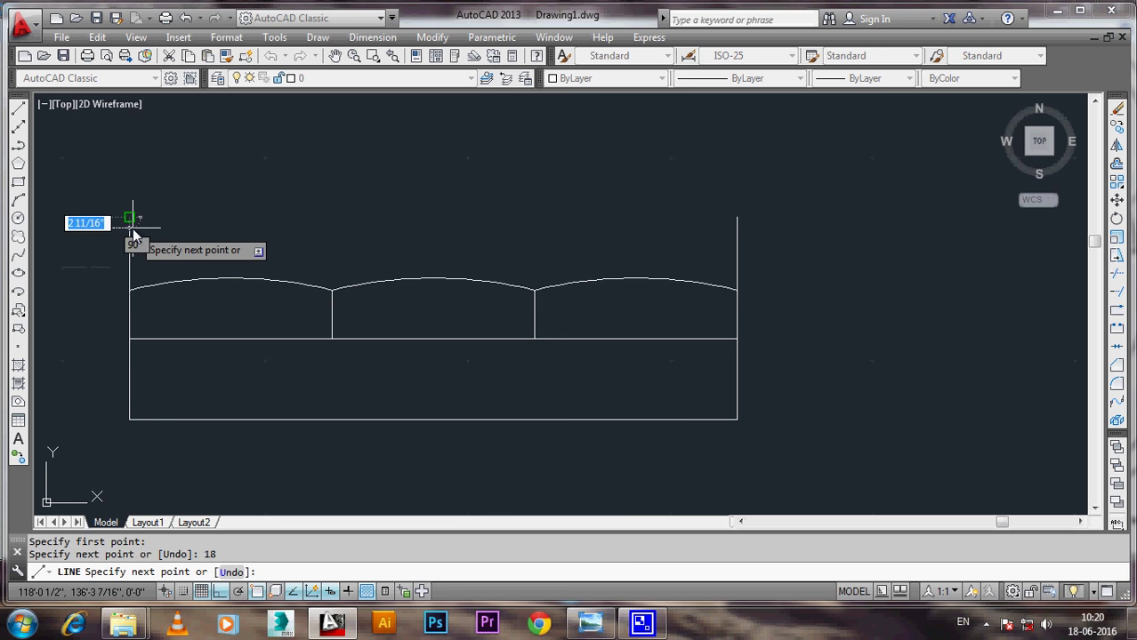
key(Escape)
mouse_move(294, 396)
middle_down()
mouse_move(351, 431)
mouse_move(386, 386)
middle_up()
scroll(373, 436, down, 1)
scroll(418, 440, down, 2)
scroll(393, 377, up, 3)
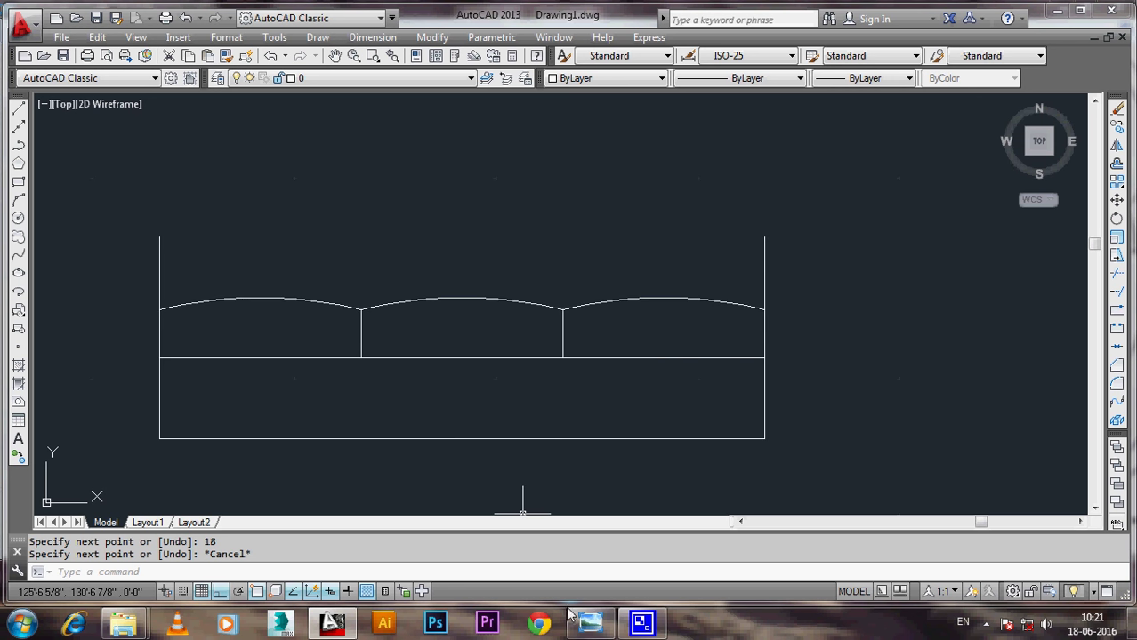
Step: Bring up the sofa reference sketch in Windows Photo Viewer to check its backrest arcs
click(590, 623)
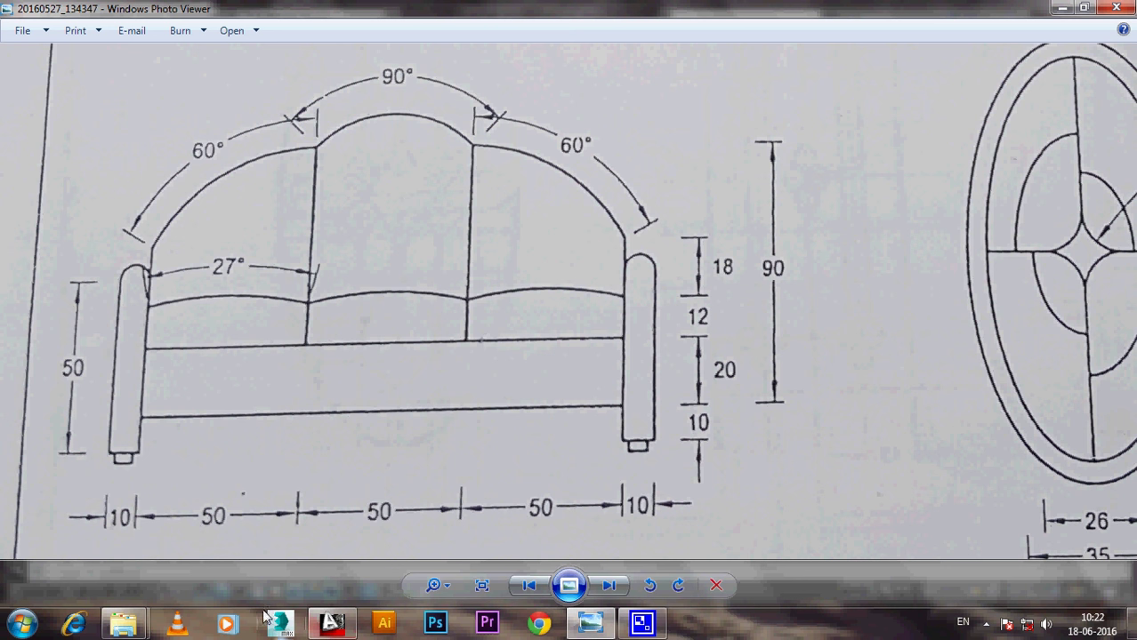
Step: Raise a 58-unit vertical line from the right cushion arc junction
click(332, 623)
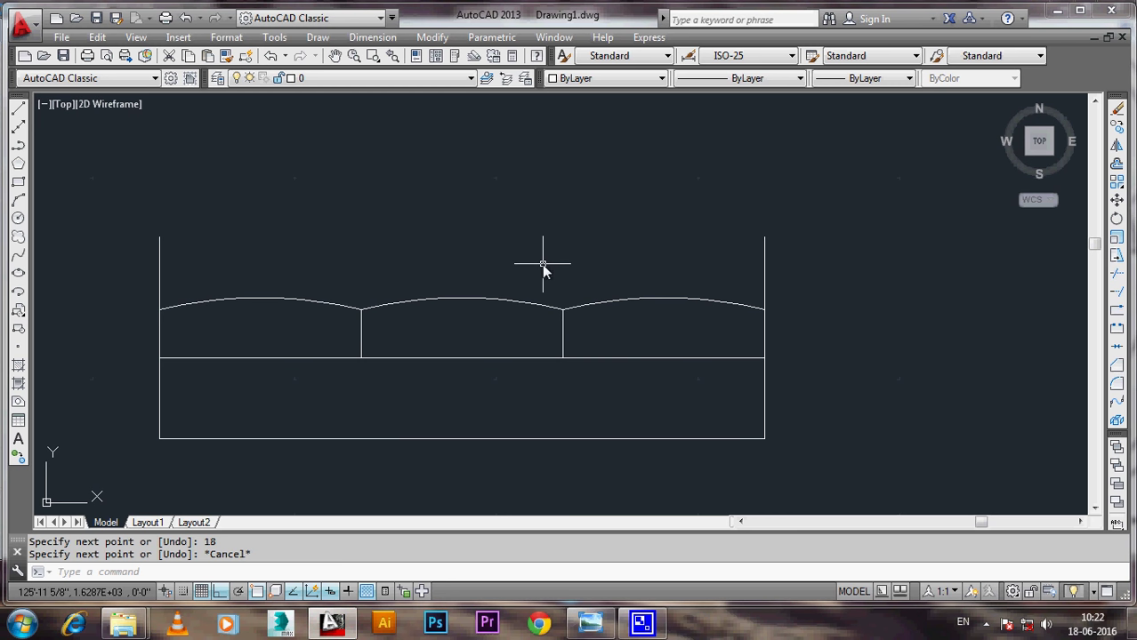
text(l)
key(Return)
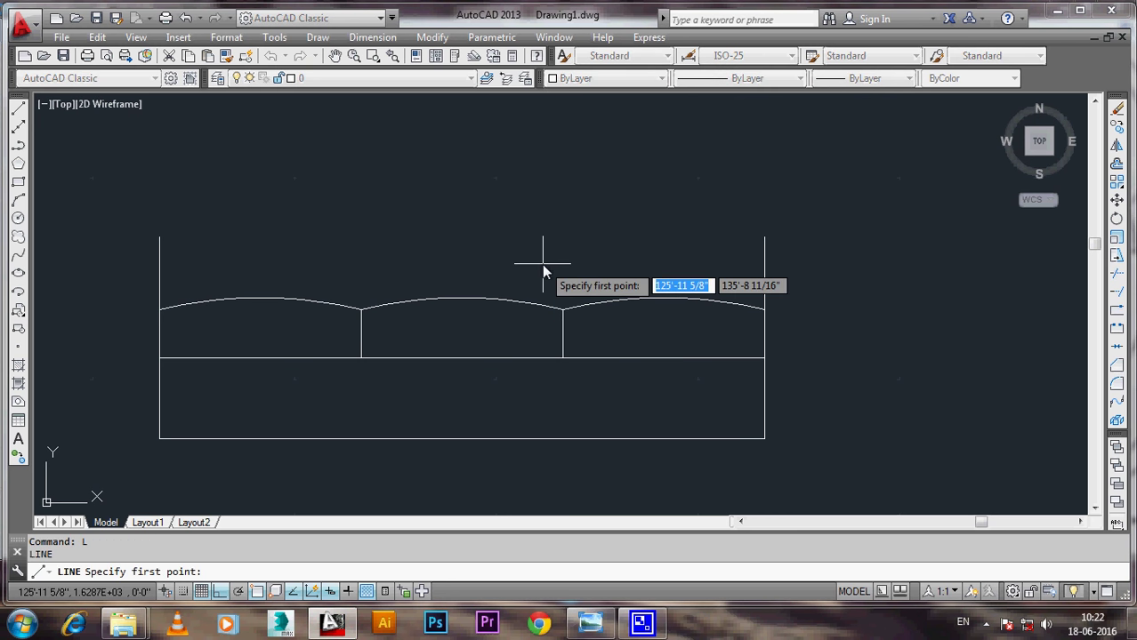
middle_drag(563, 196, 544, 241)
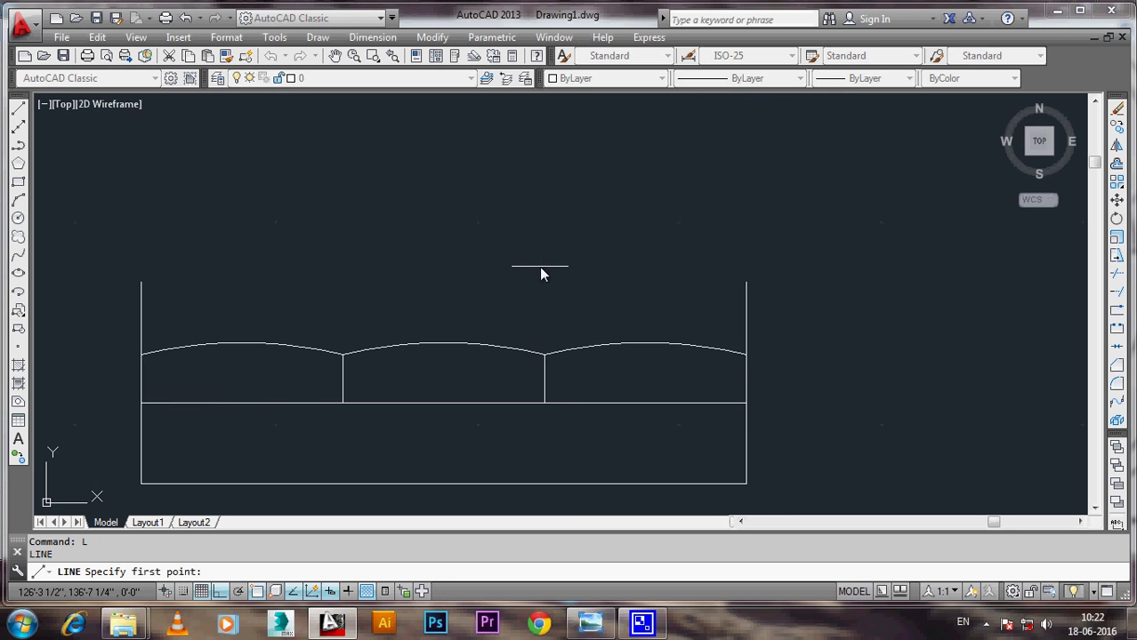
click(545, 355)
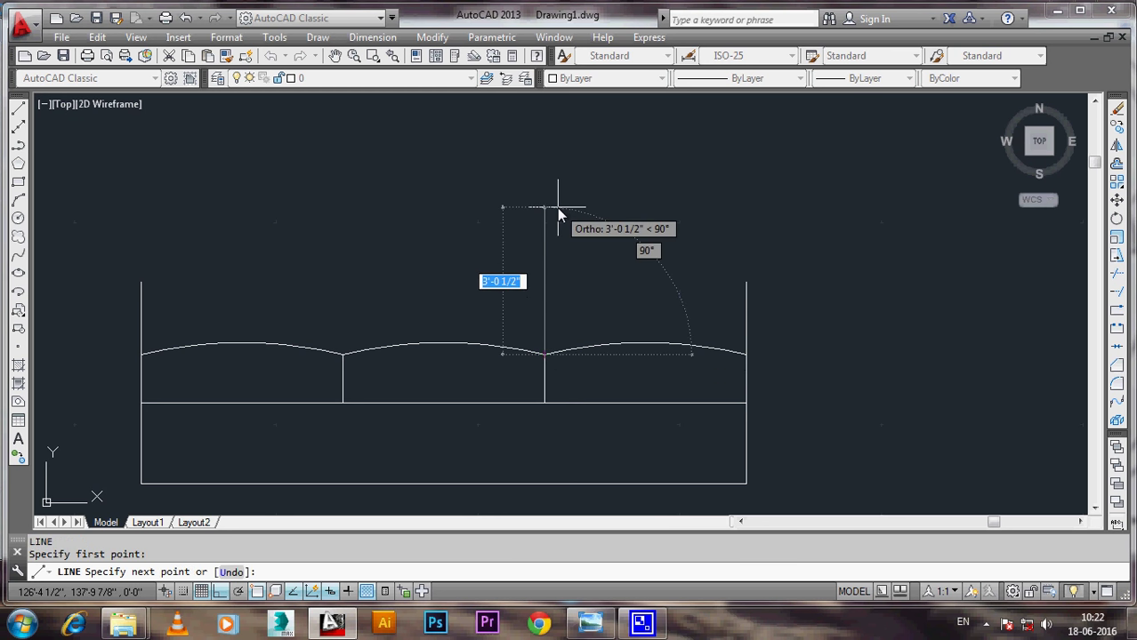
text(58)
key(Return)
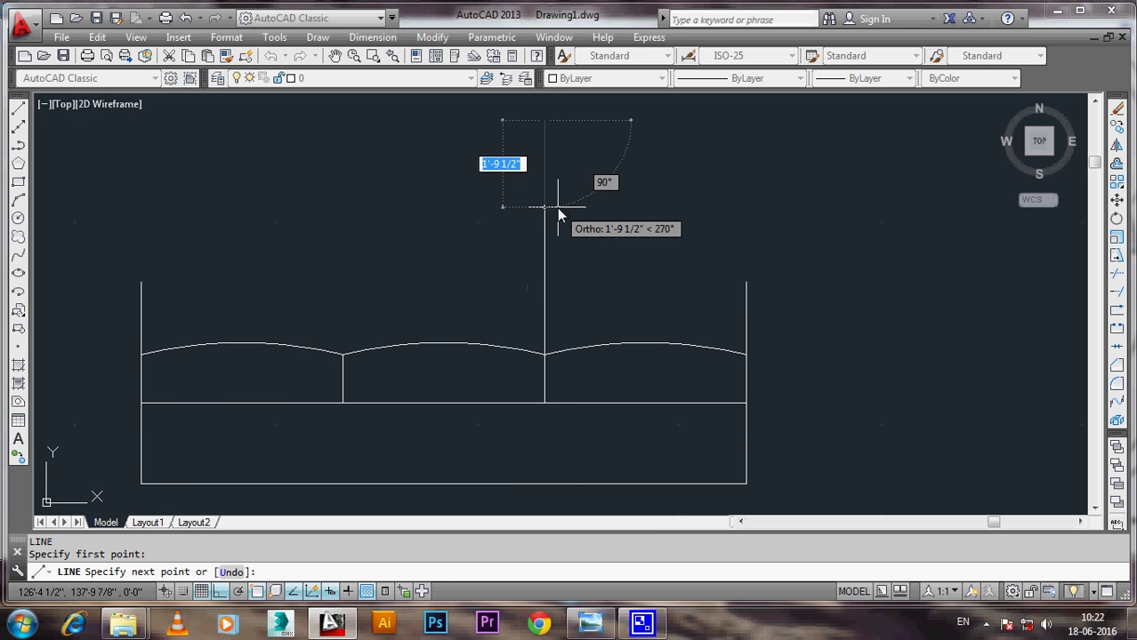
key(Escape)
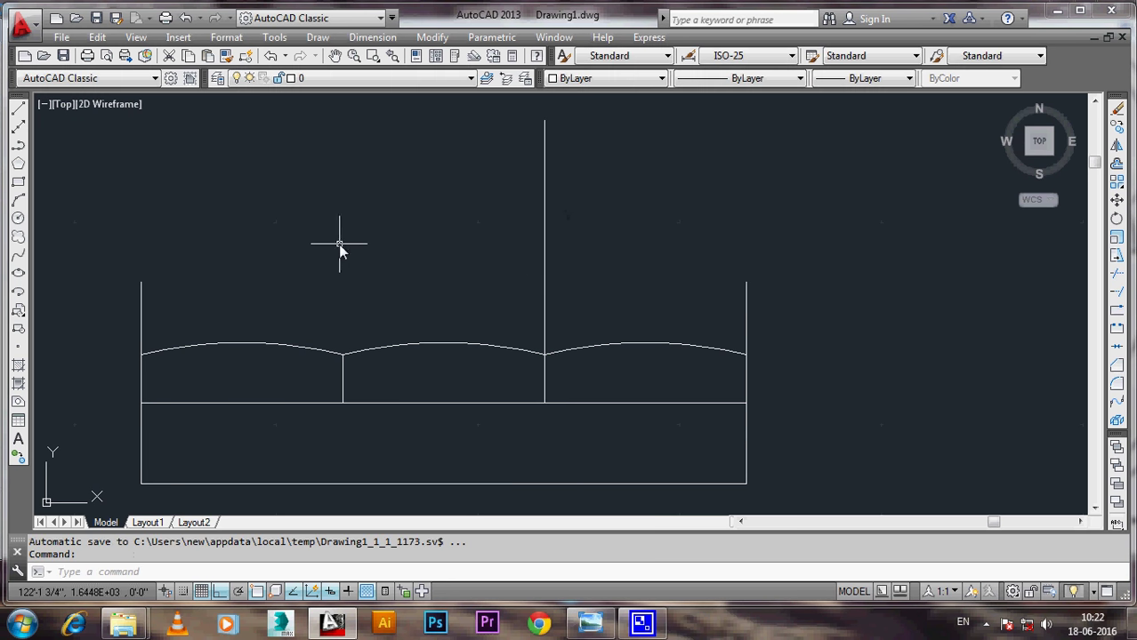
Step: Raise a matching 58-unit line from the left cushion junction, then check the reference sketch
middle_drag(340, 243, 393, 291)
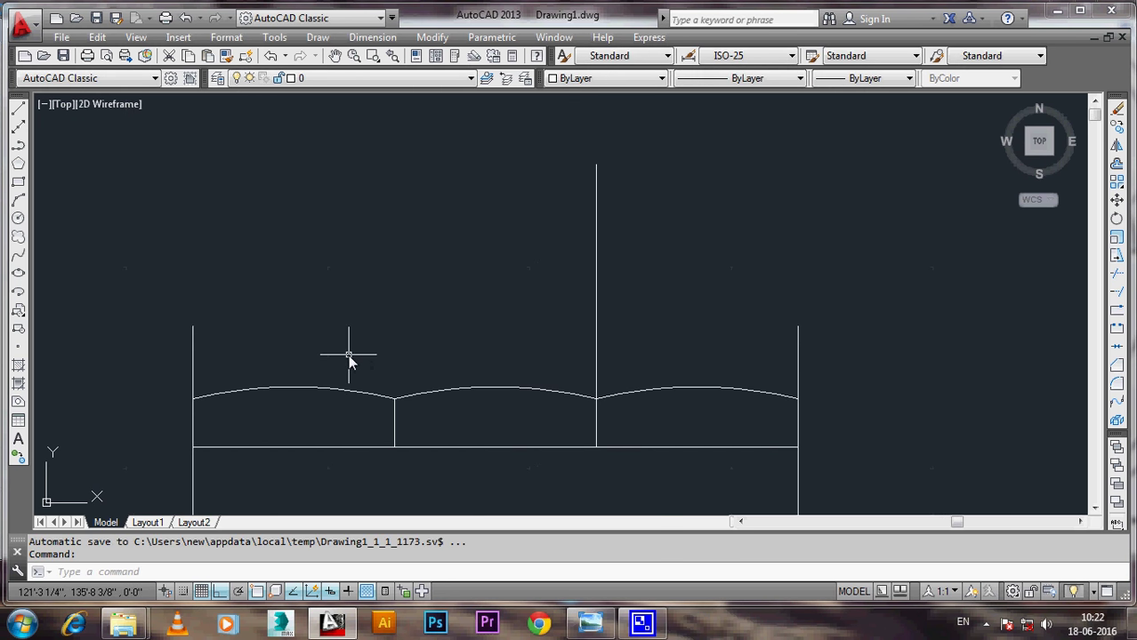
text(l)
key(Return)
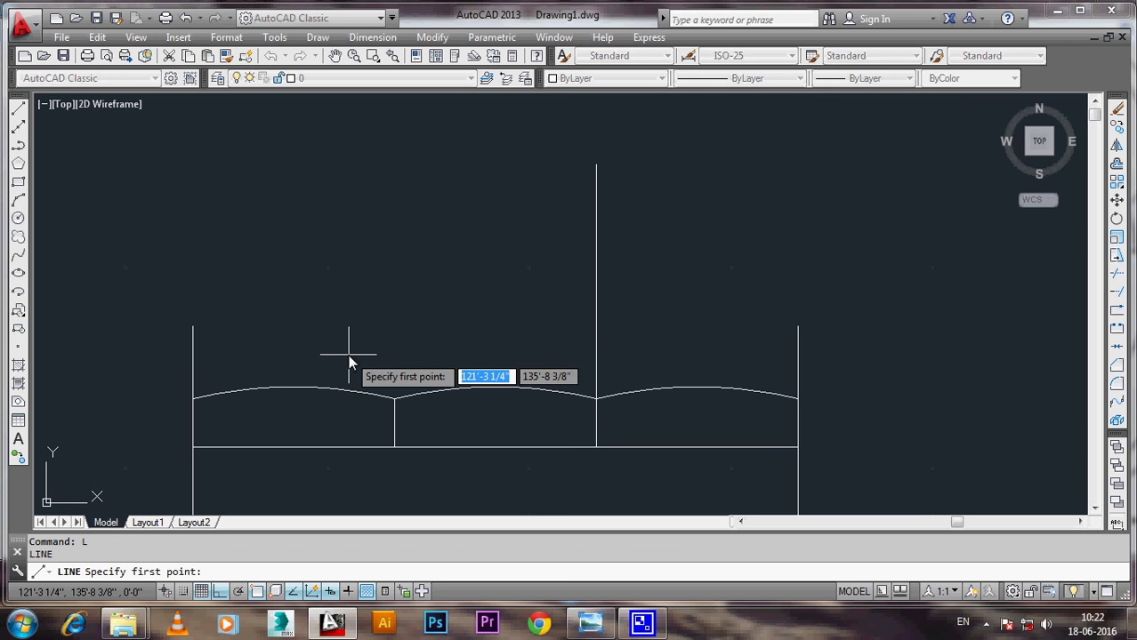
click(394, 402)
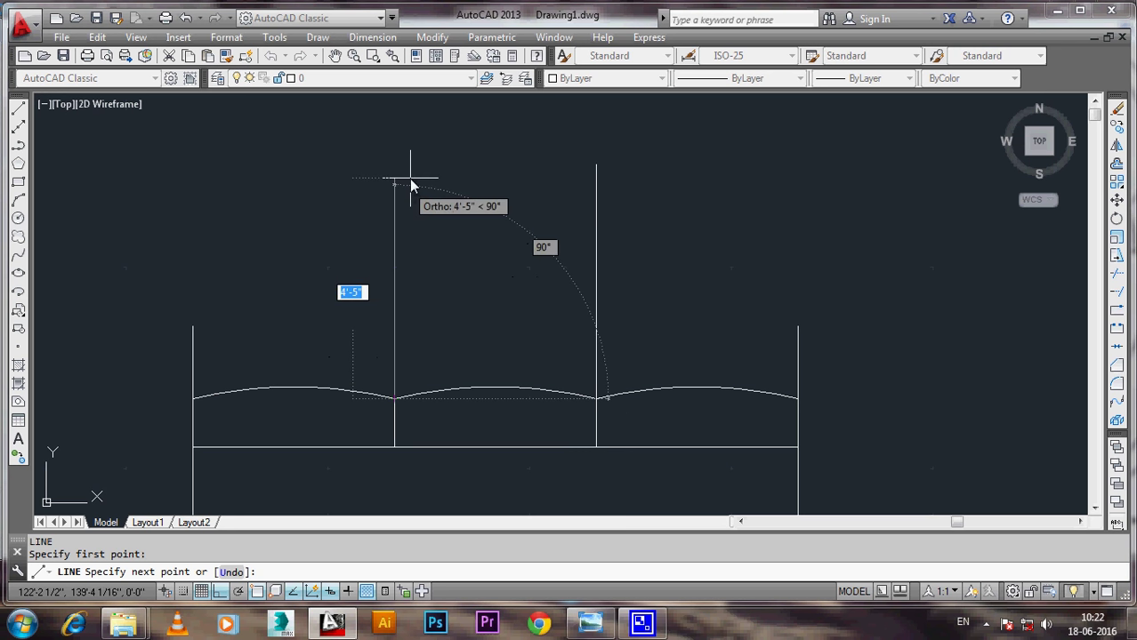
text(58)
key(Return)
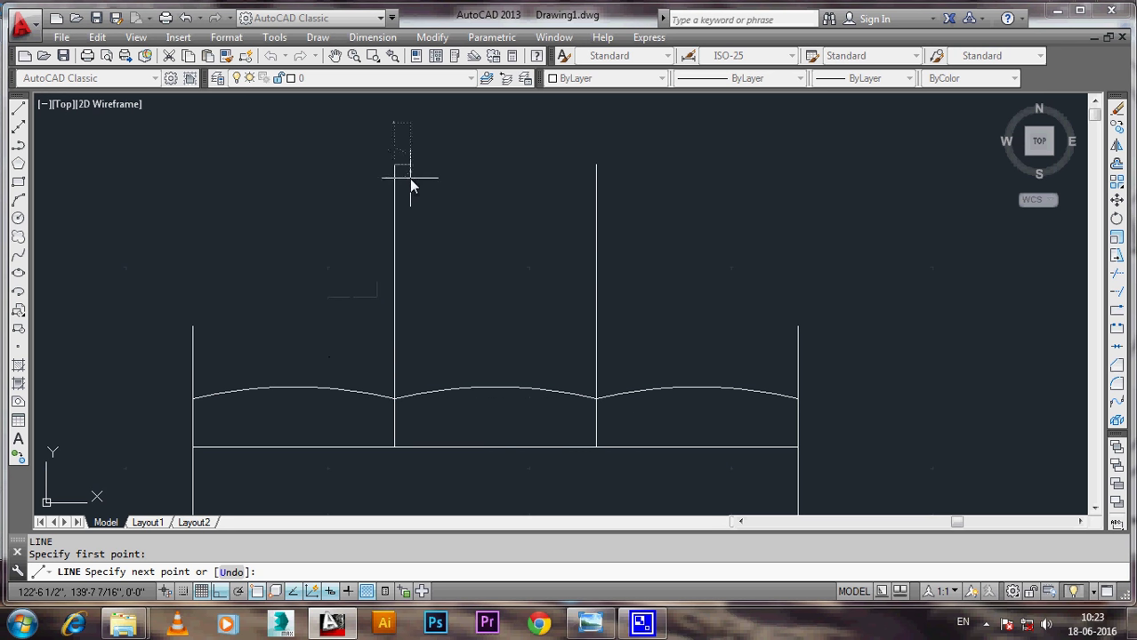
key(Escape)
scroll(494, 318, down, 1)
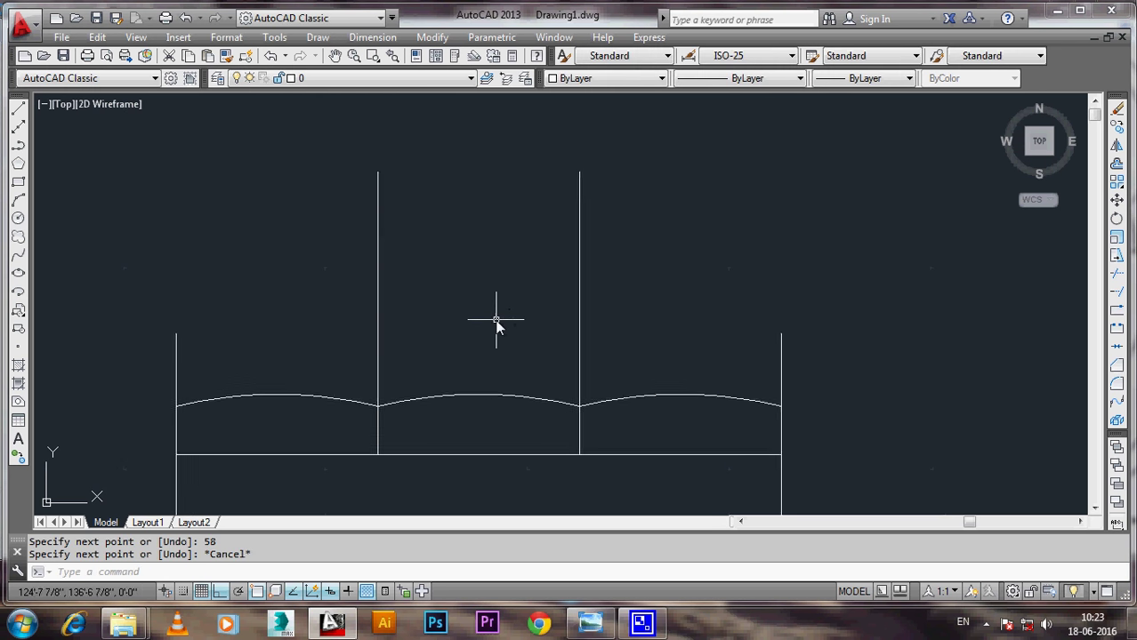
scroll(494, 317, down, 3)
scroll(511, 338, up, 2)
scroll(503, 311, up, 2)
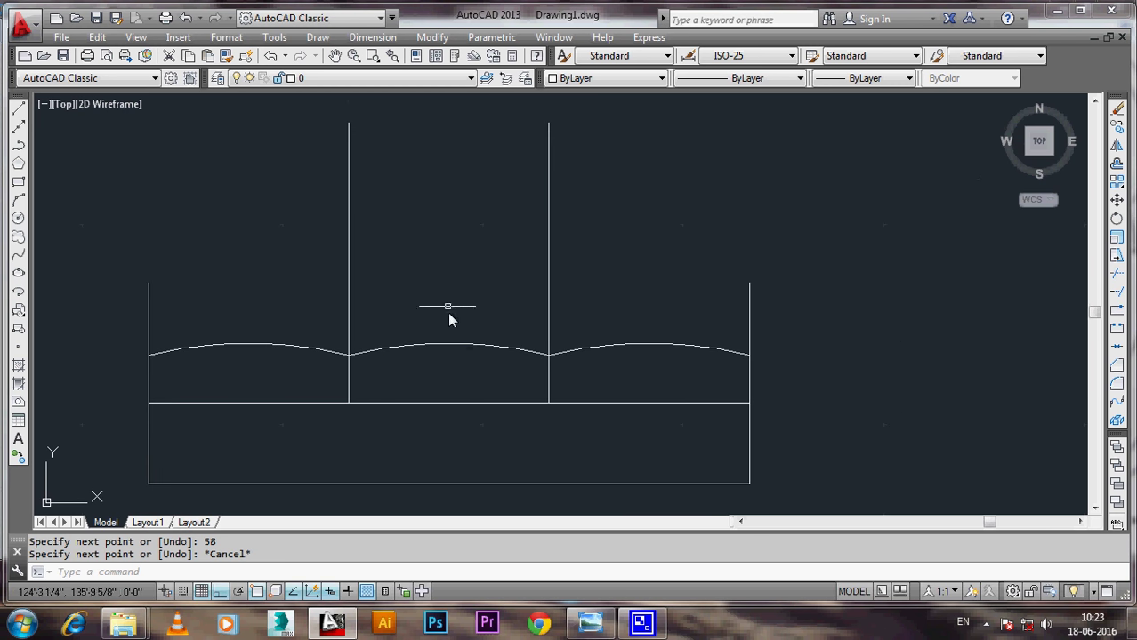
click(591, 623)
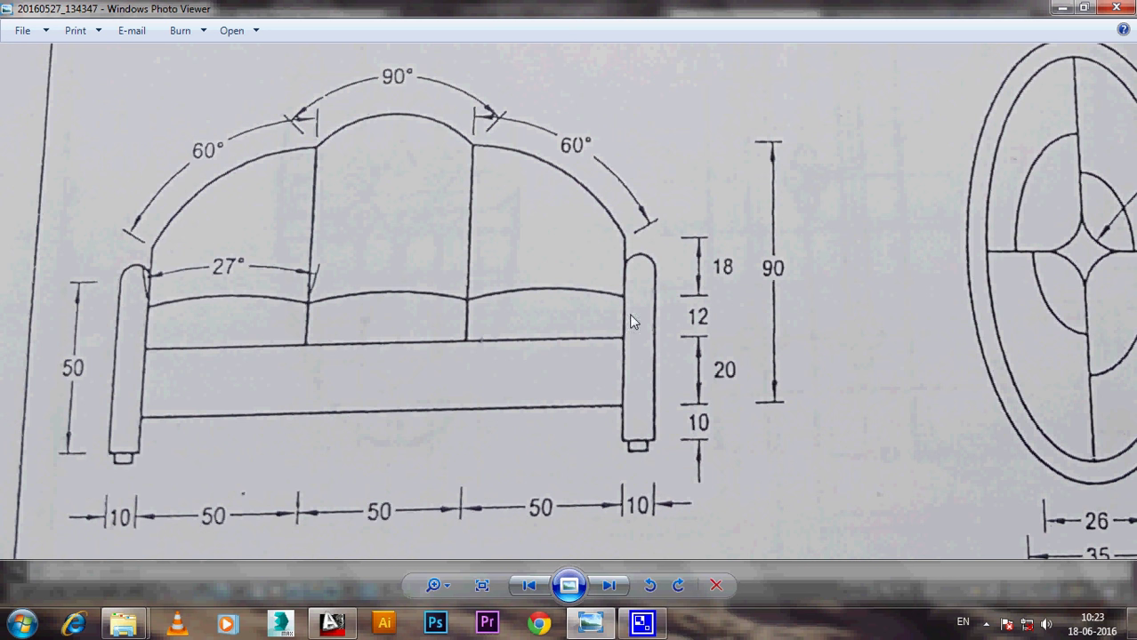
Step: Draw a 60° start-end-angle arc from the right side line's top to the right divider's top
click(332, 622)
scroll(449, 236, down, 2)
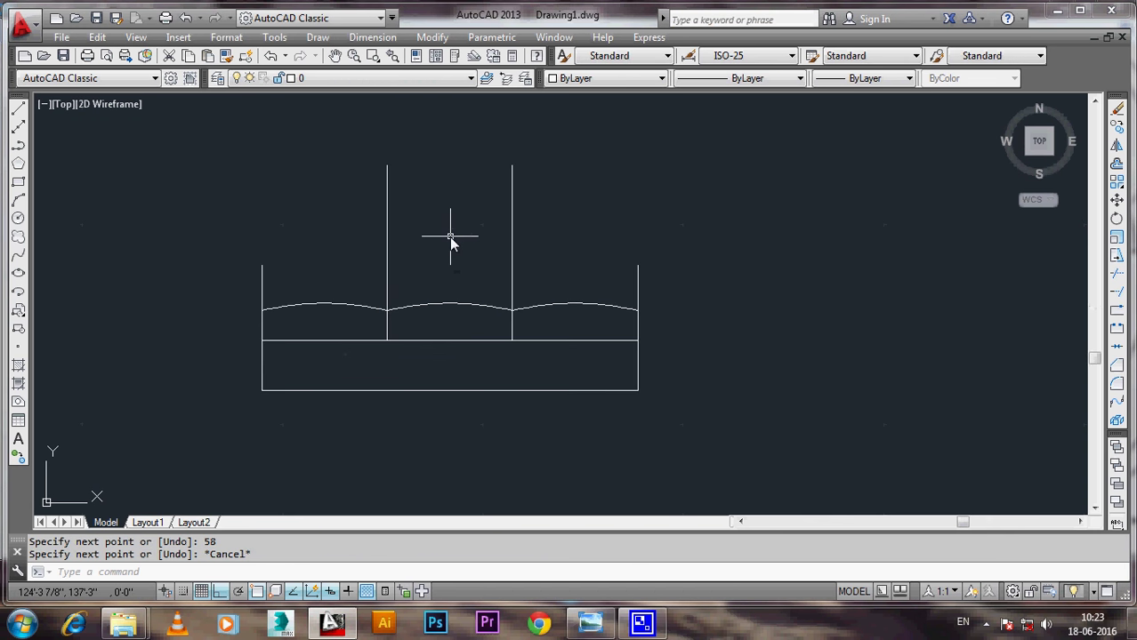
click(320, 37)
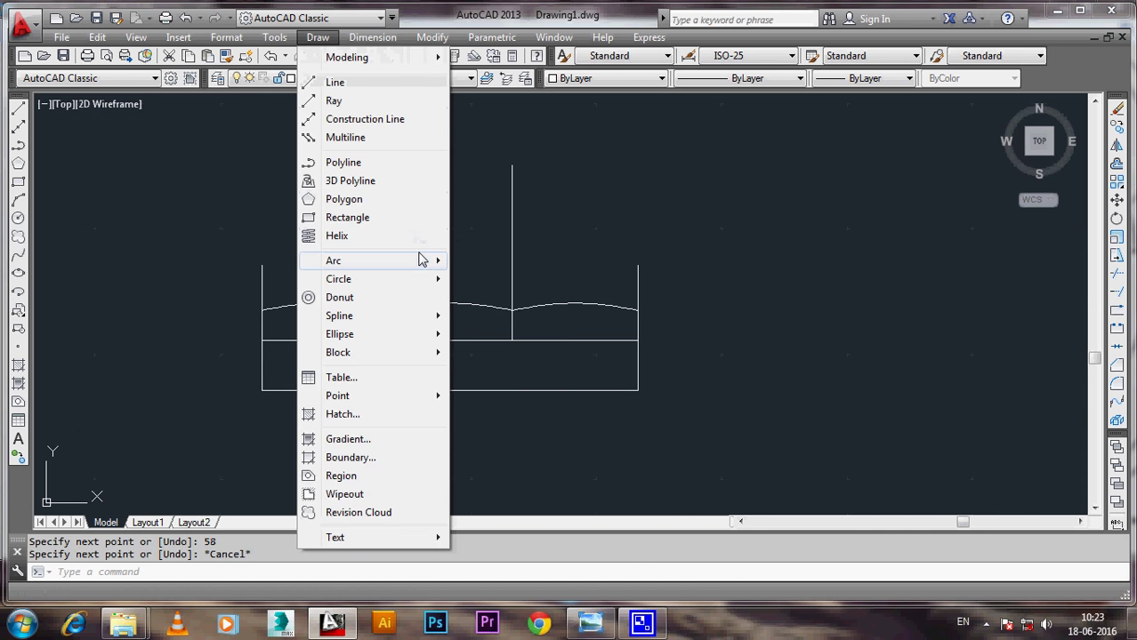
mouse_move(334, 261)
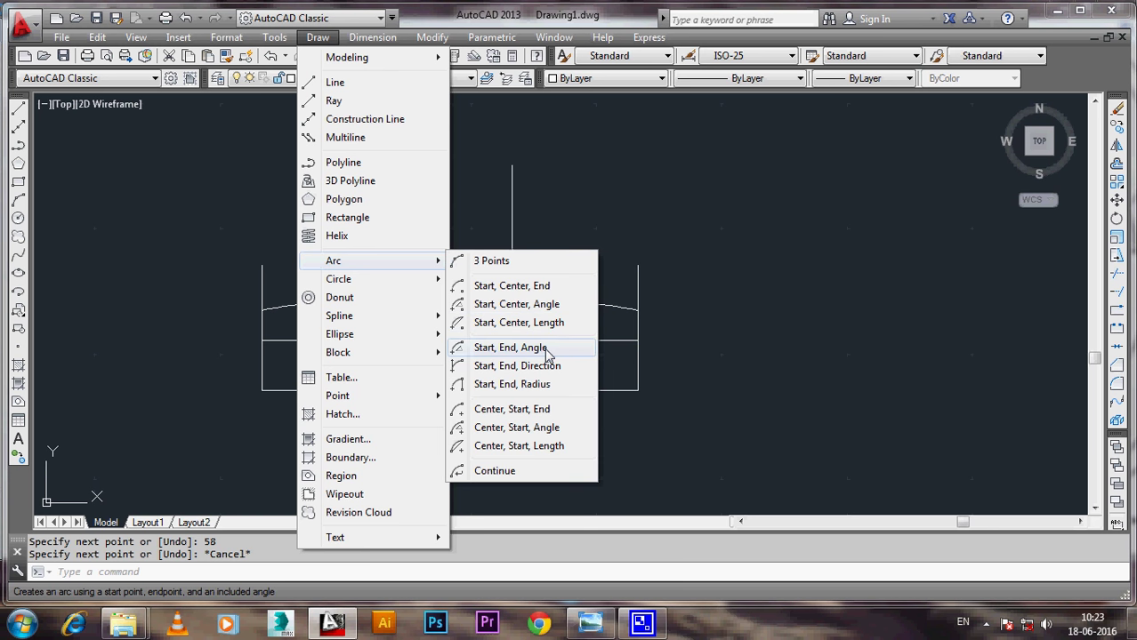
click(547, 353)
middle_drag(592, 250, 584, 286)
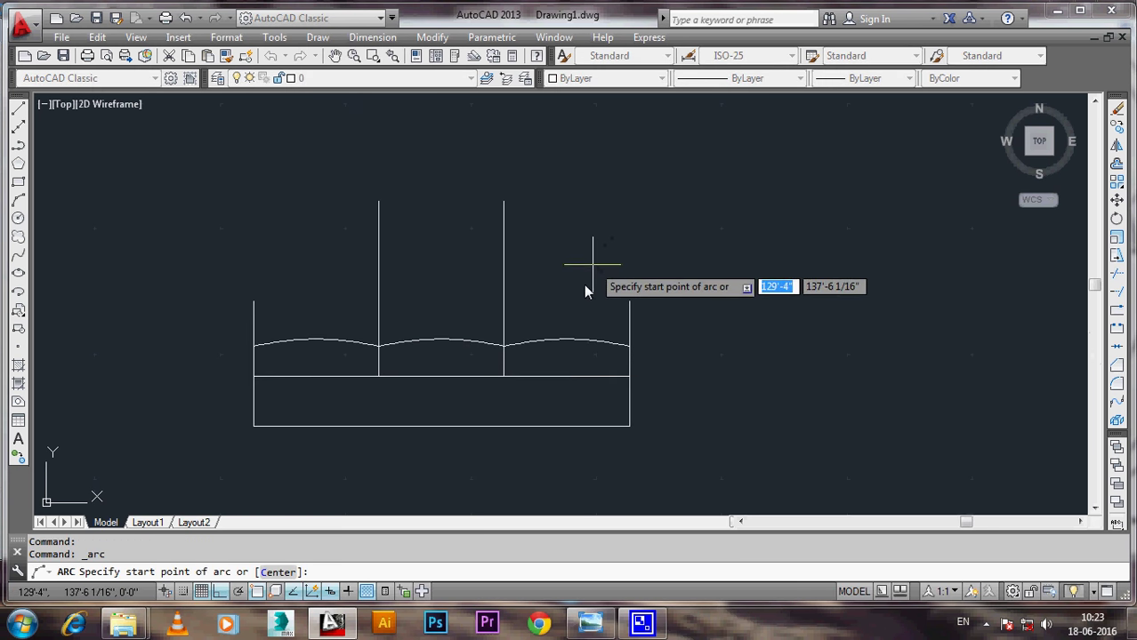
click(630, 303)
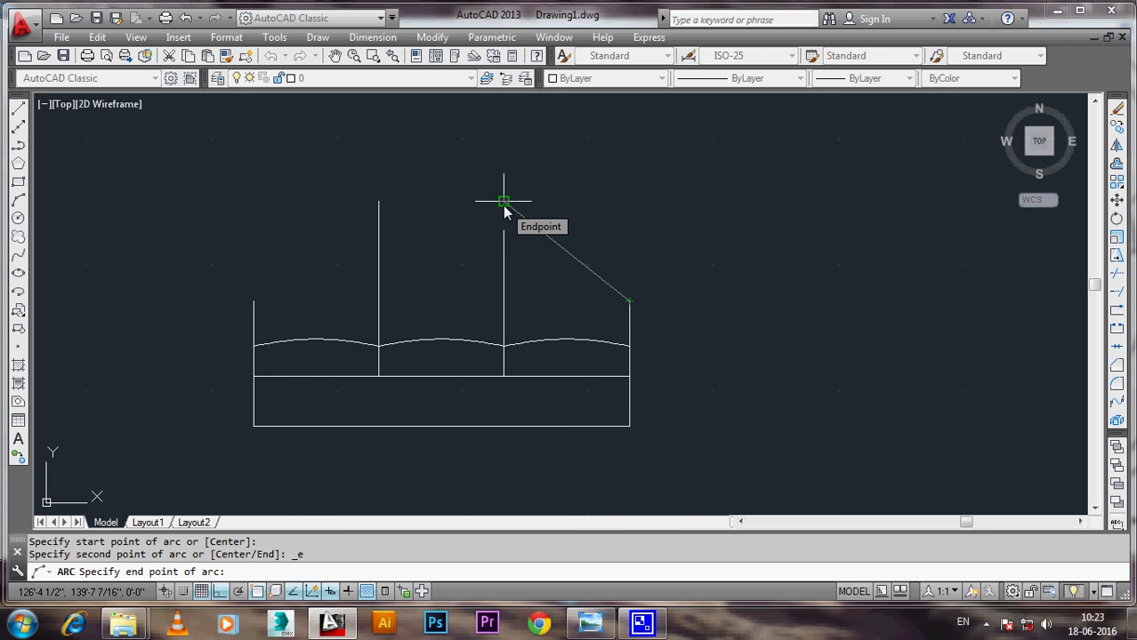
click(504, 202)
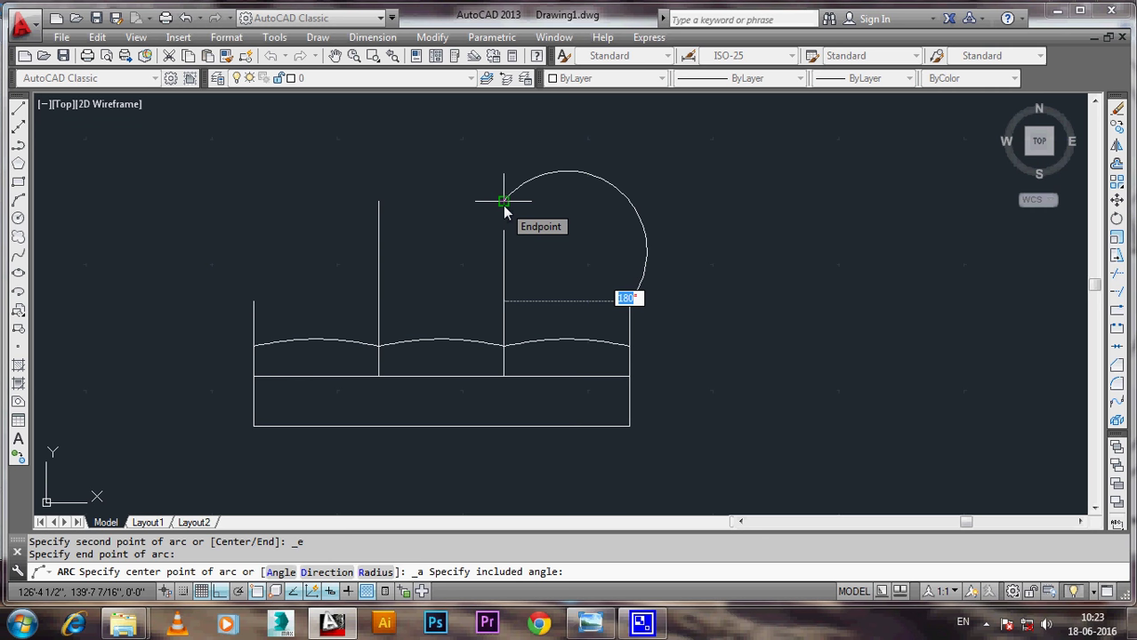
text(60)
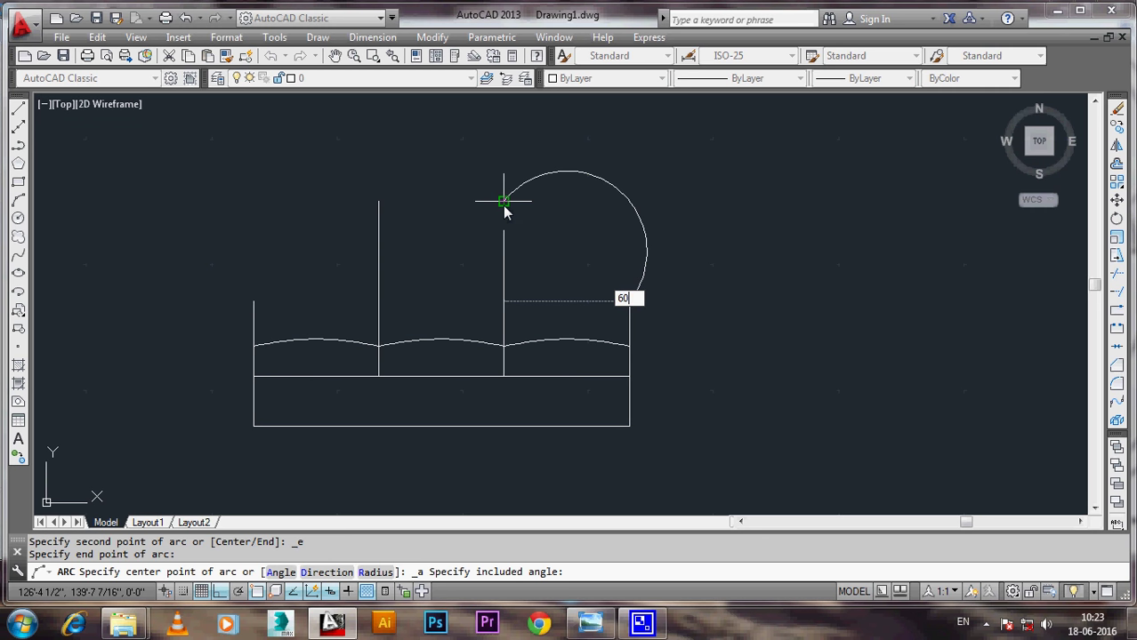
key(Return)
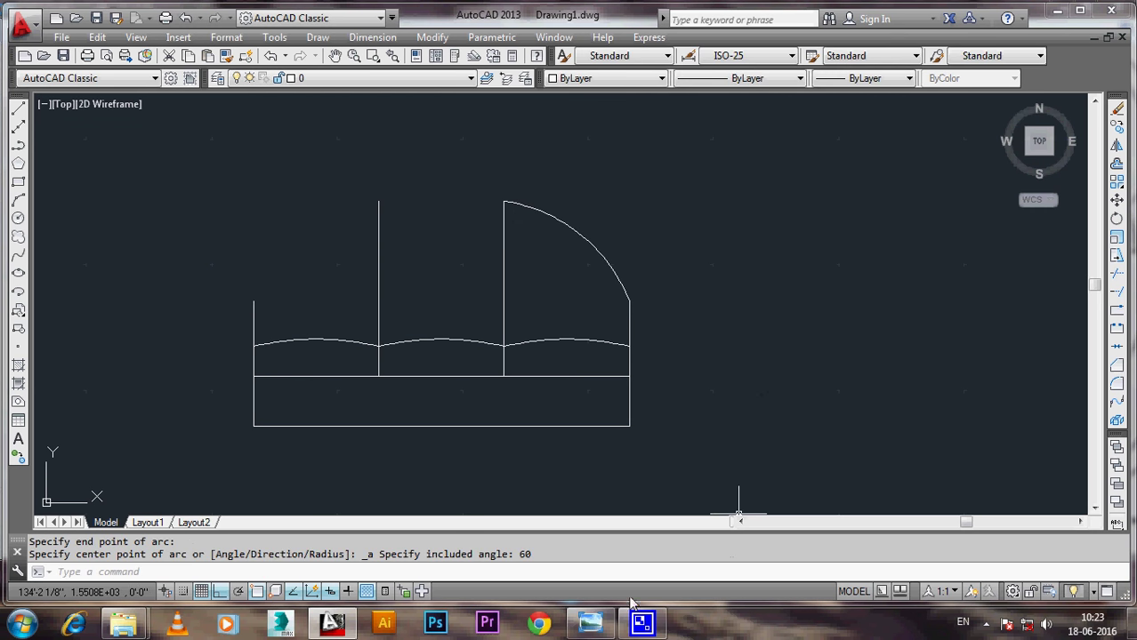
click(591, 623)
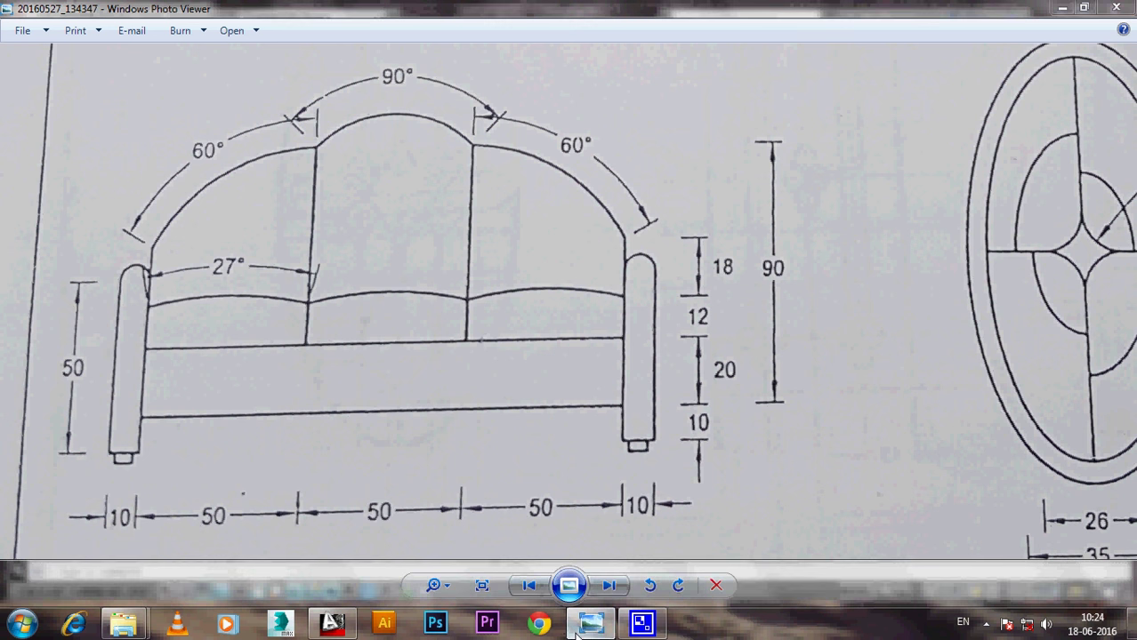
click(332, 622)
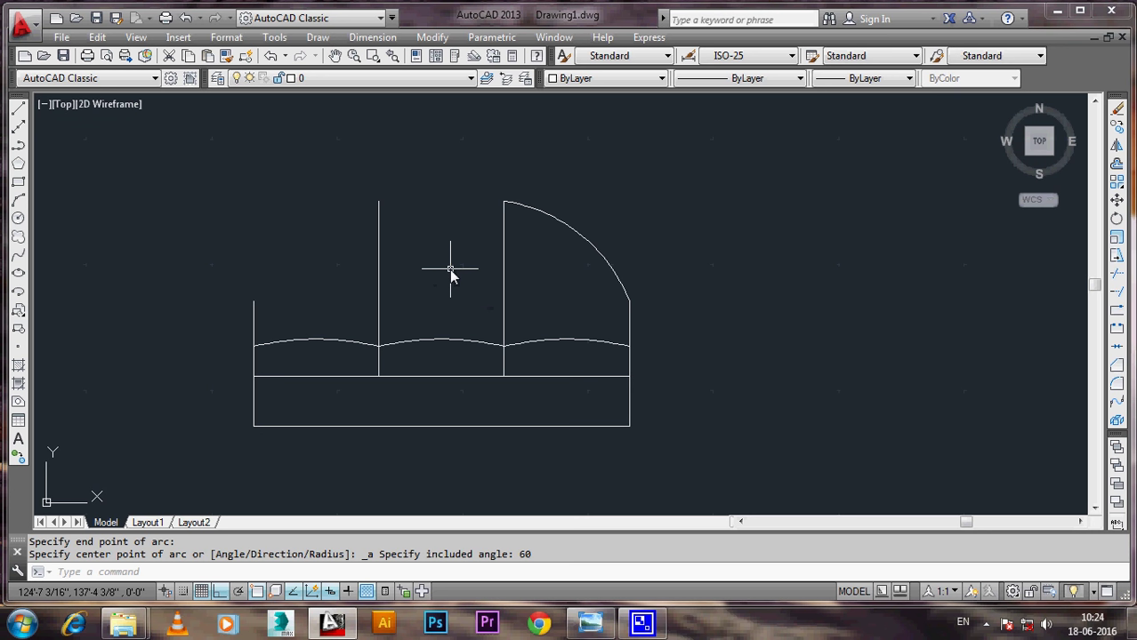
Step: Draw a straight line connecting the tops of the two backrest dividers
text(l)
key(Return)
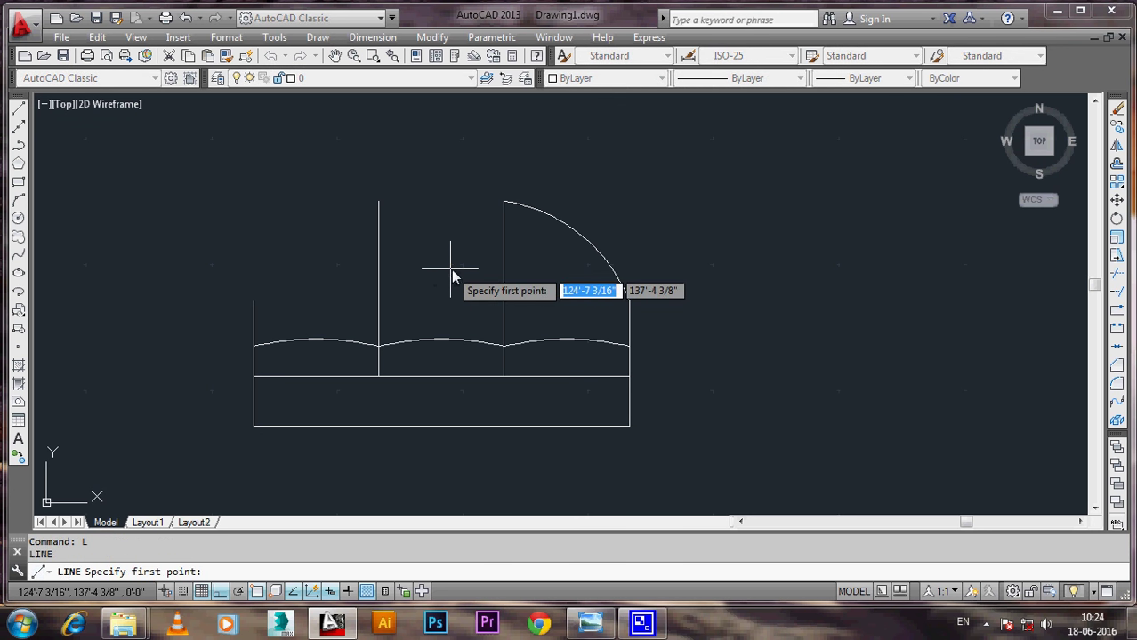
click(504, 202)
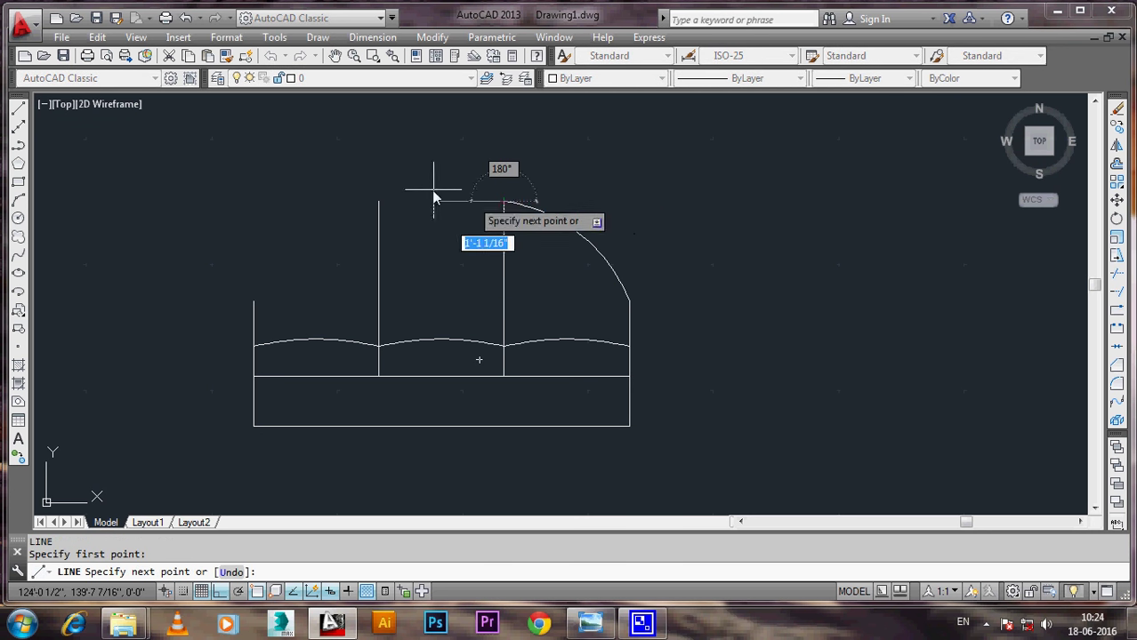
click(379, 202)
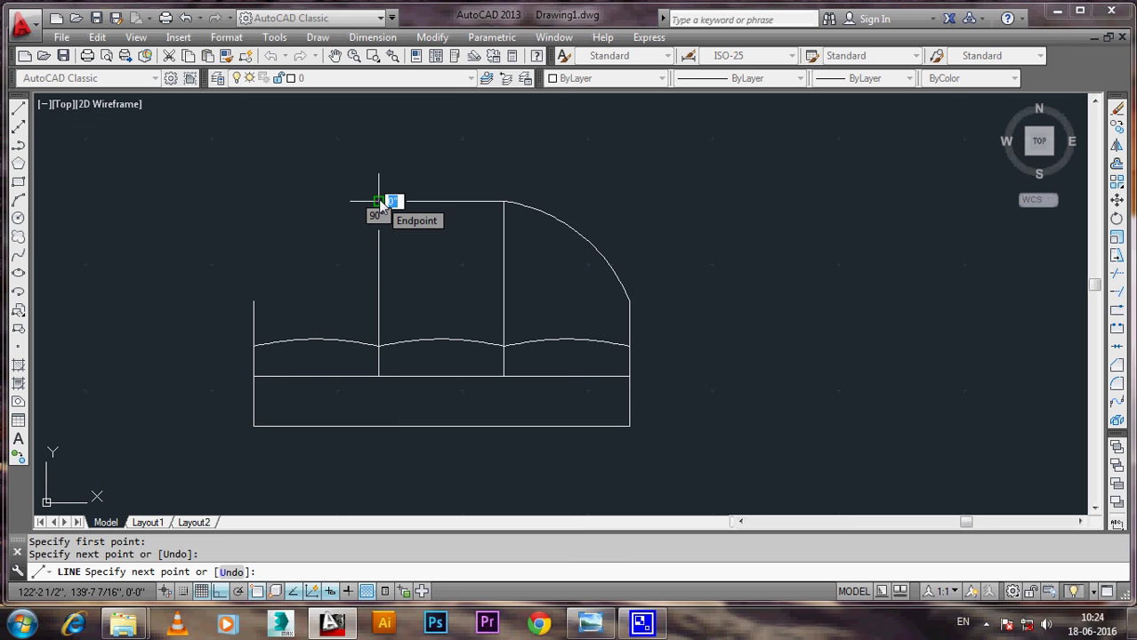
key(Escape)
Step: Erase that connecting line across the divider tops
click(454, 203)
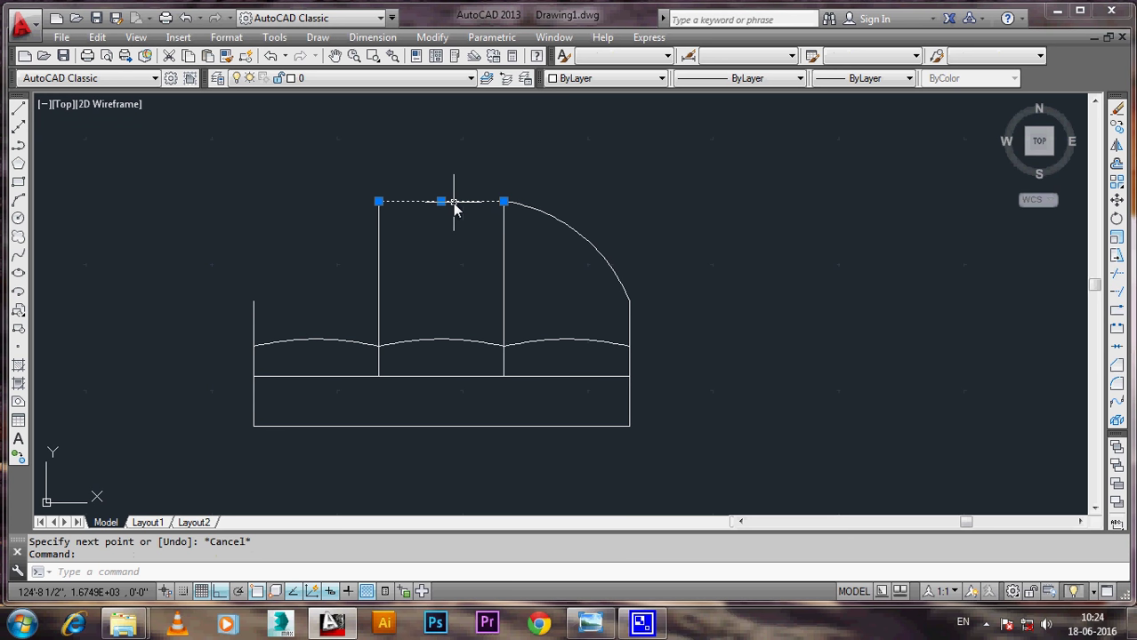
key(Delete)
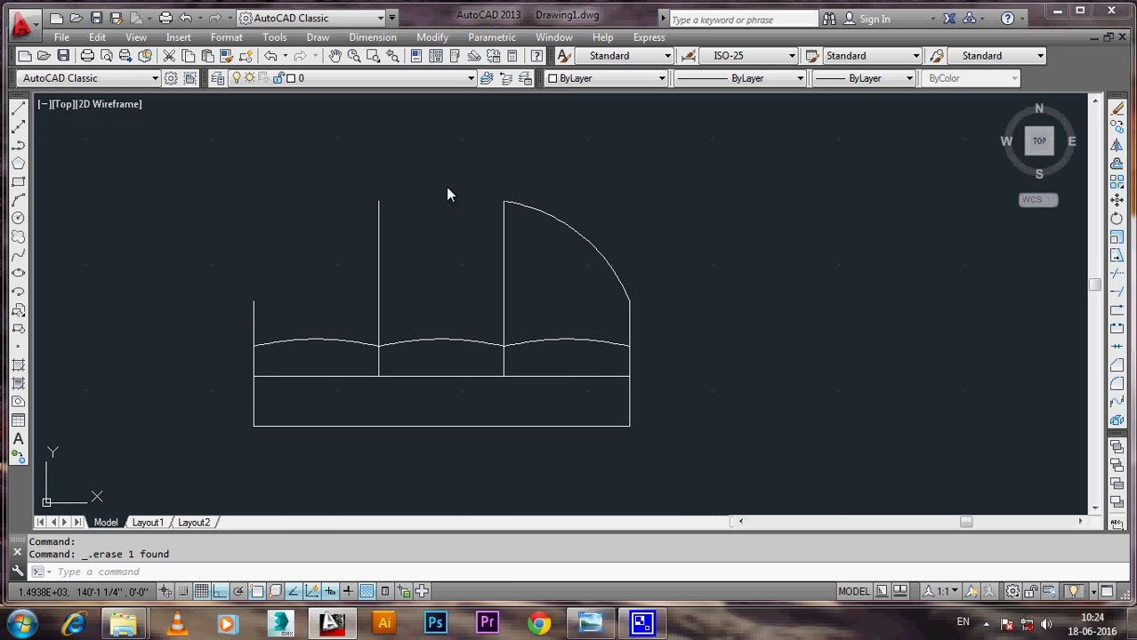
right_click(448, 188)
click(508, 195)
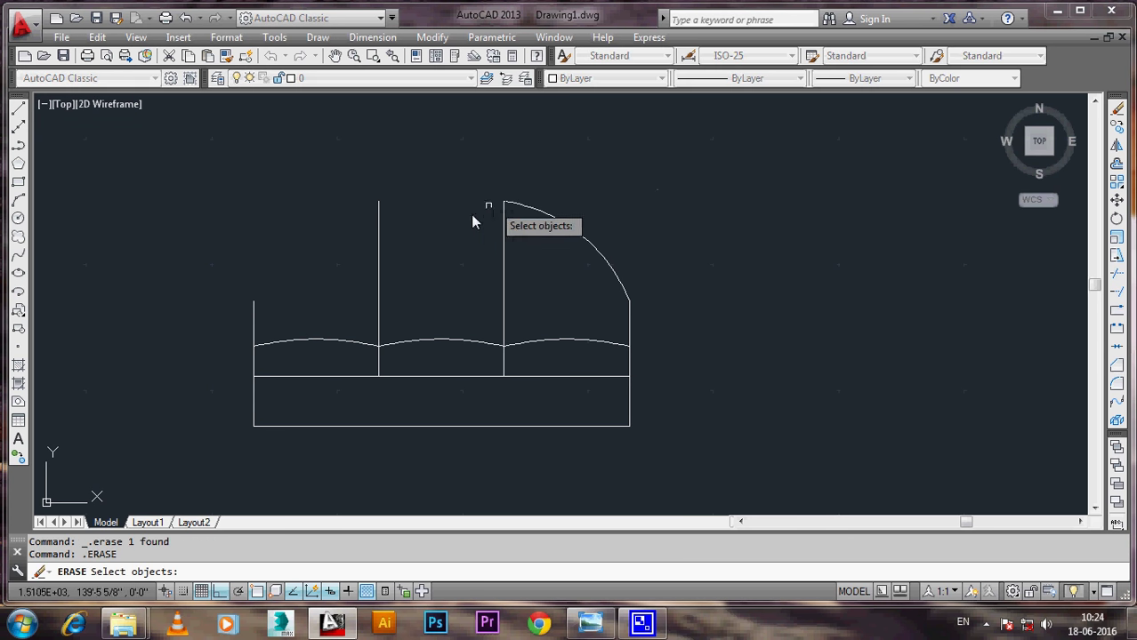
key(Escape)
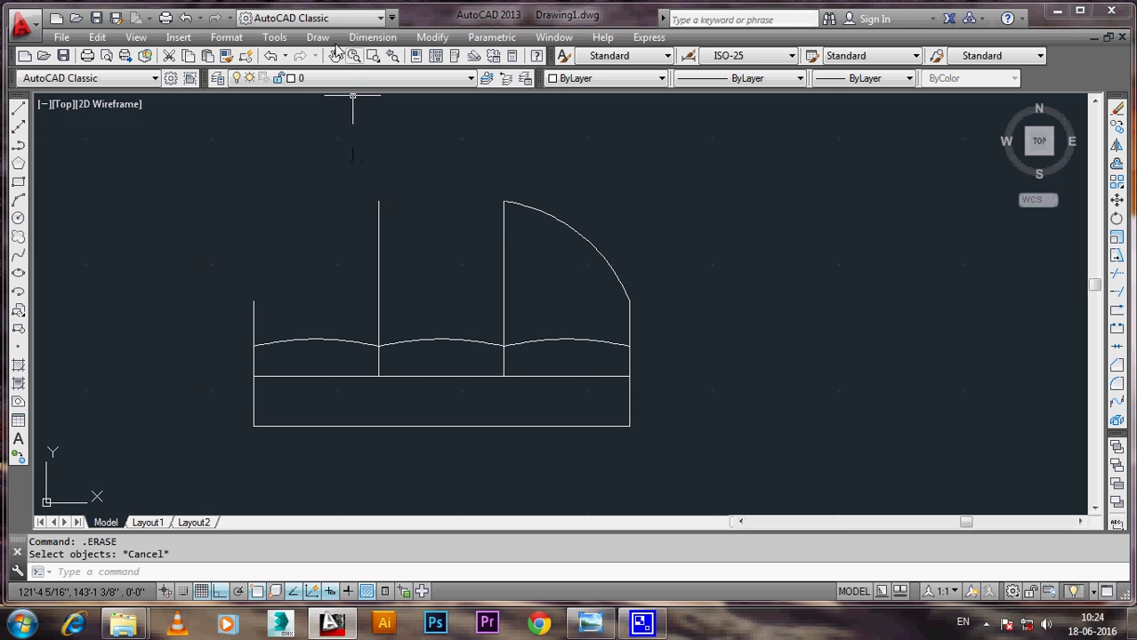
click(317, 37)
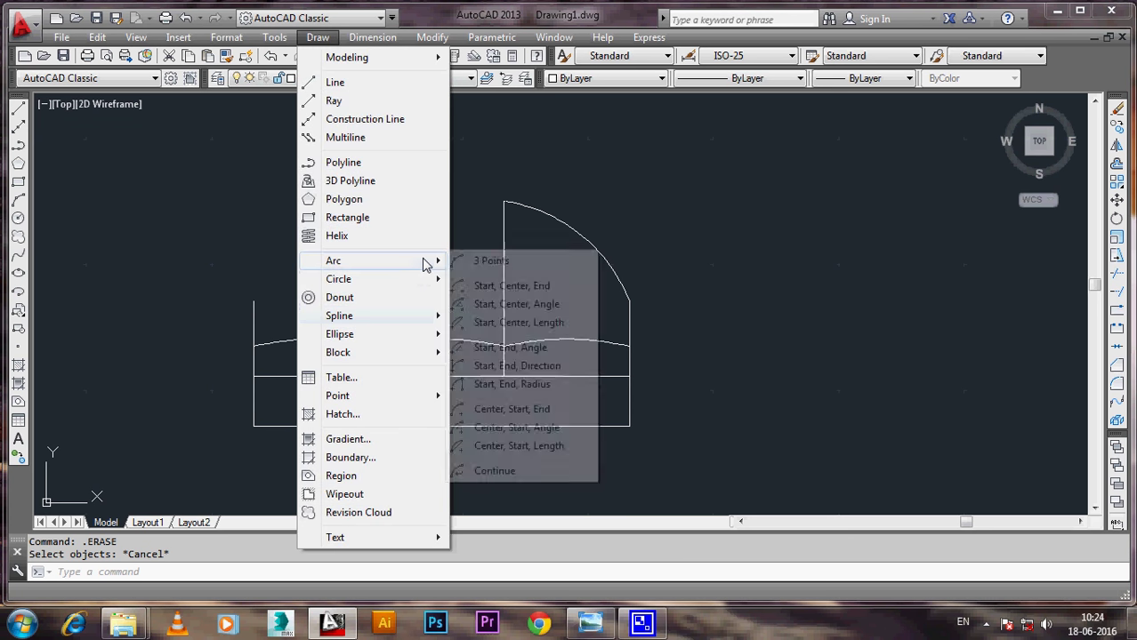
mouse_move(333, 261)
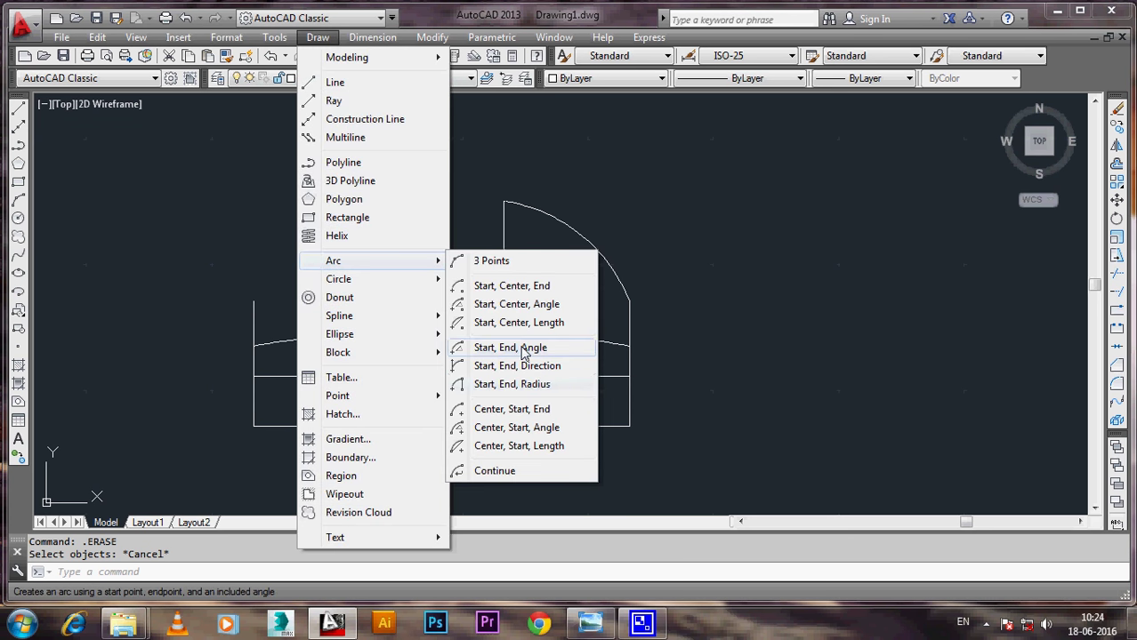
Step: Arch the middle section with a 90° arc between the two divider tops
click(514, 348)
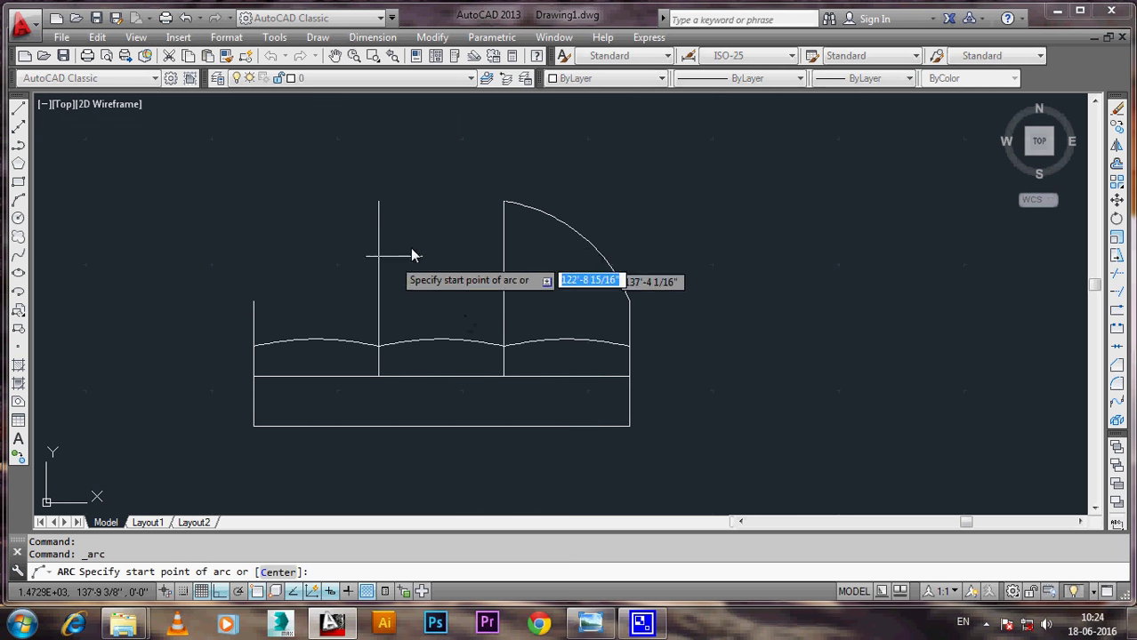
click(504, 202)
click(379, 202)
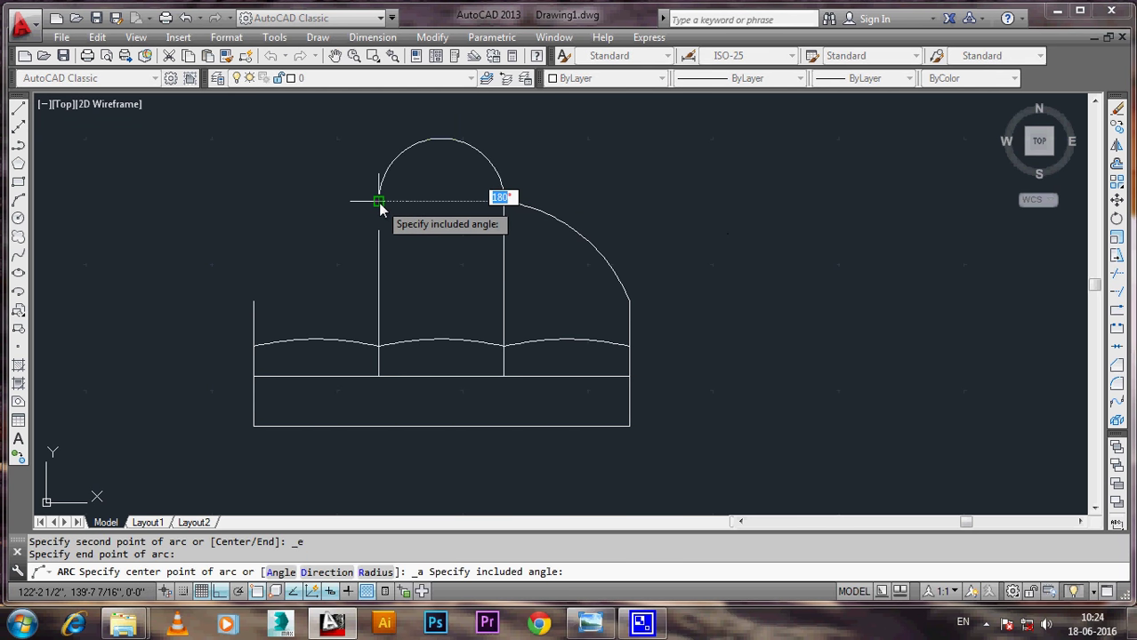
text(90)
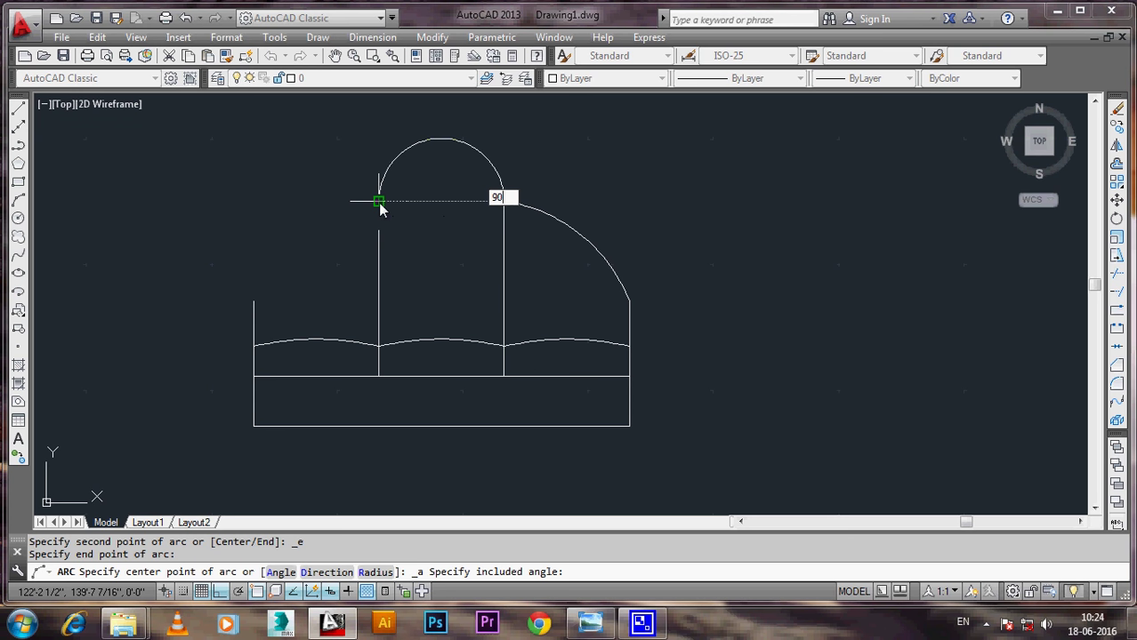
key(Return)
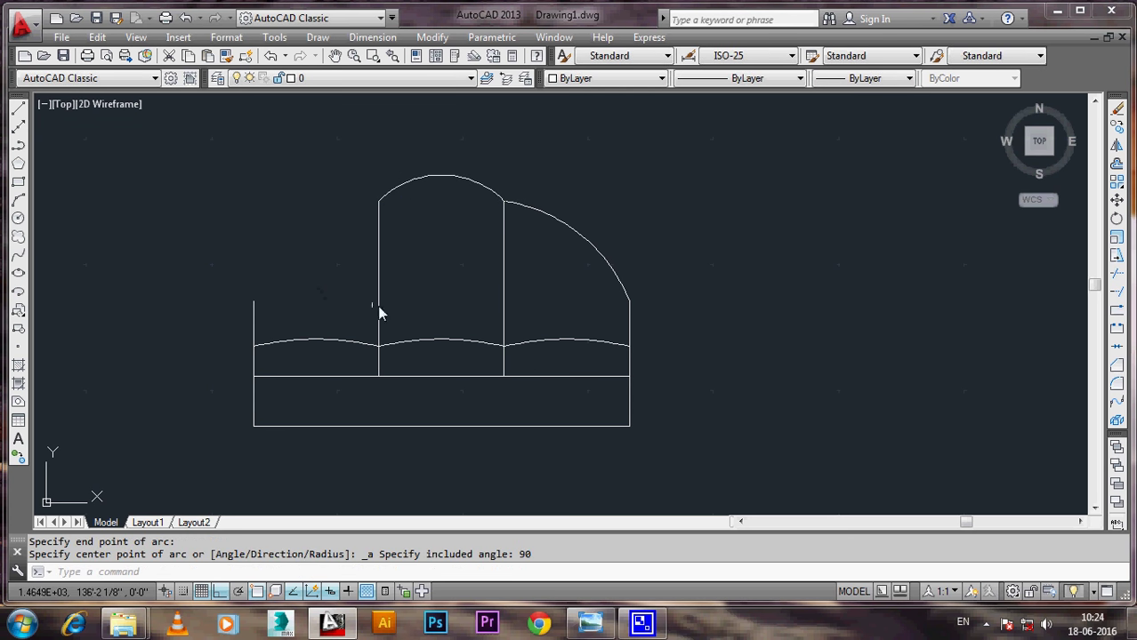
Step: Arch the left section with a 60° arc from the left divider top to the left side's top
right_click(326, 227)
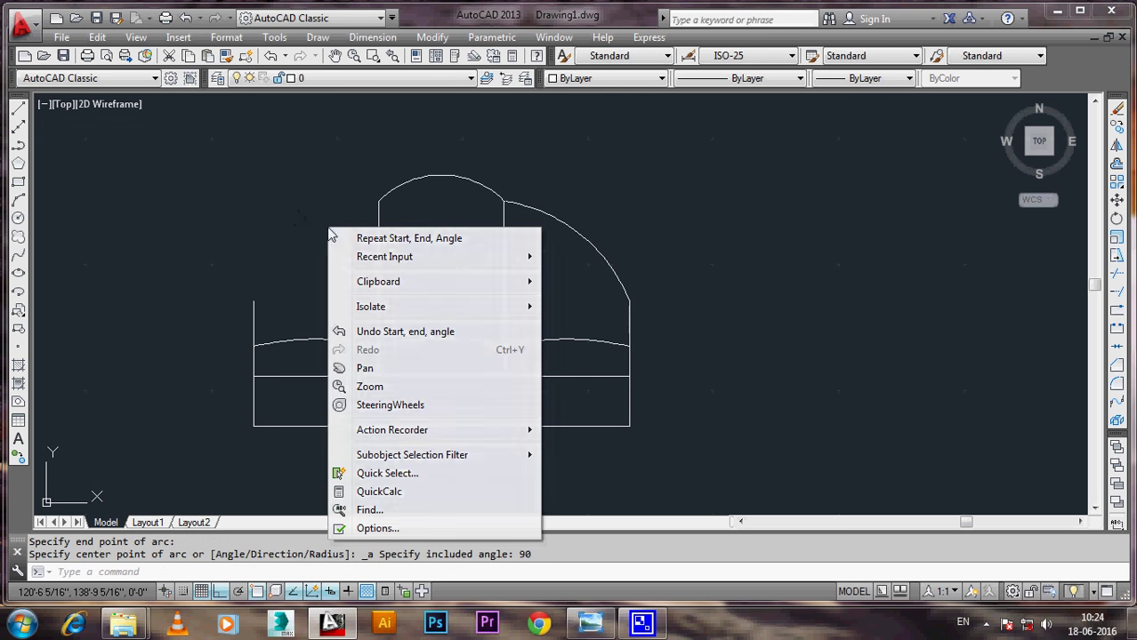
click(400, 234)
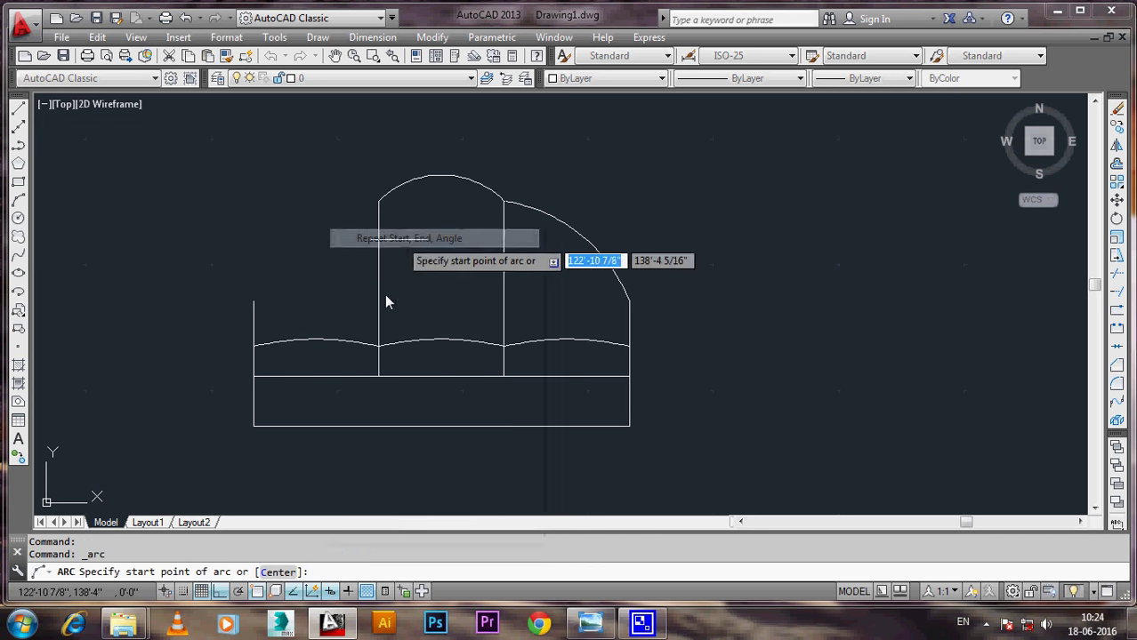
click(382, 207)
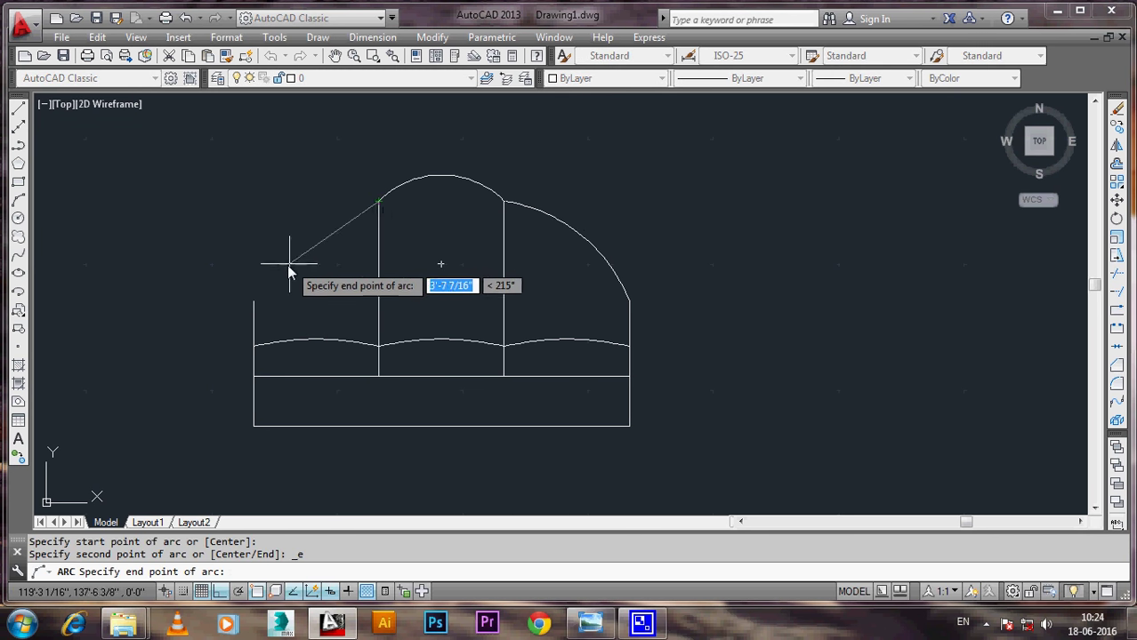
click(256, 305)
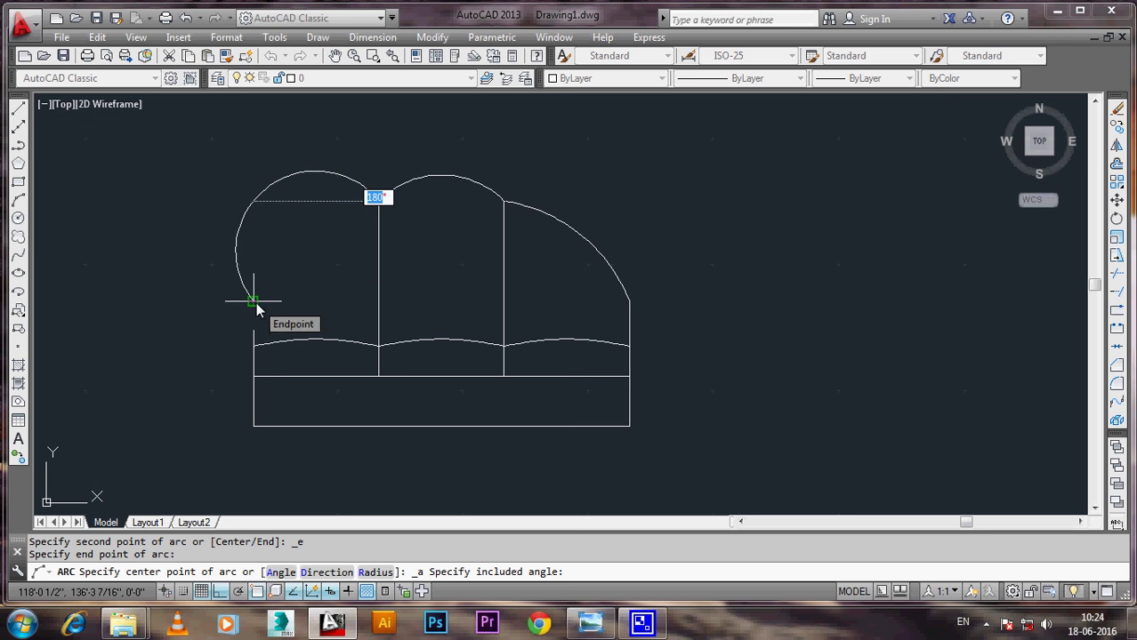
text(60)
key(Return)
key(Escape)
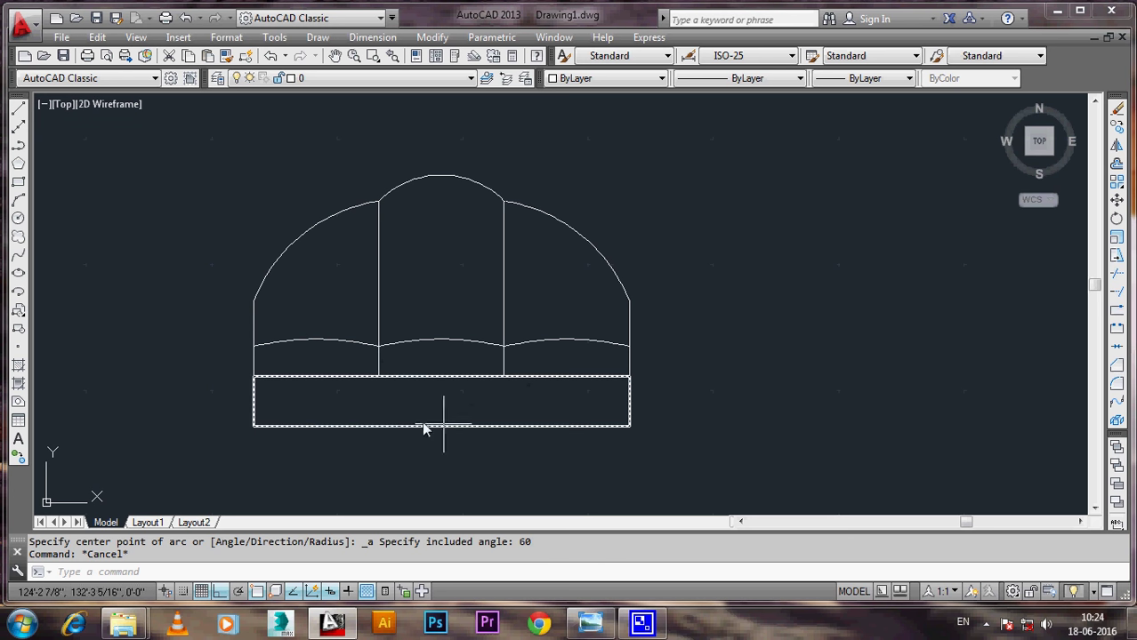
middle_drag(448, 445, 445, 407)
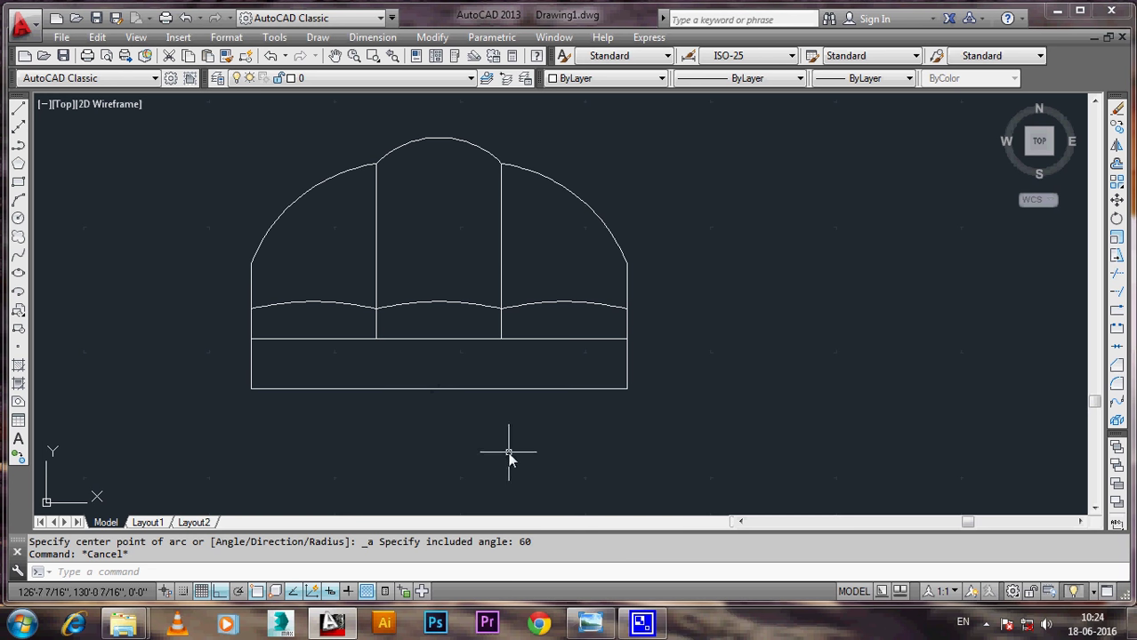
middle_drag(427, 384, 414, 349)
middle_drag(426, 289, 431, 318)
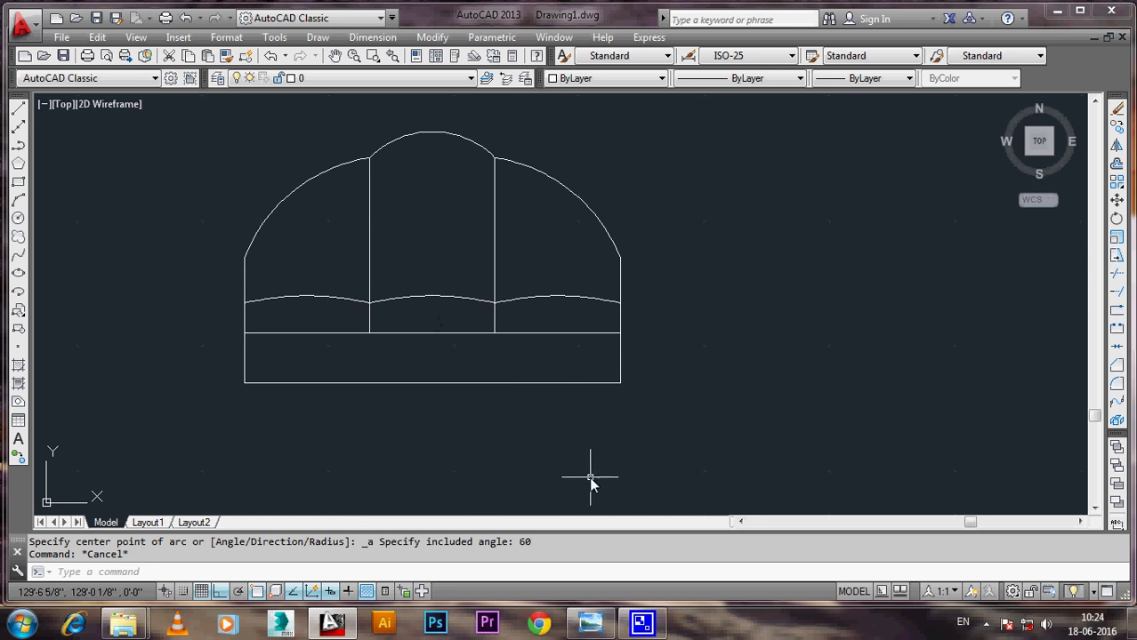
click(600, 618)
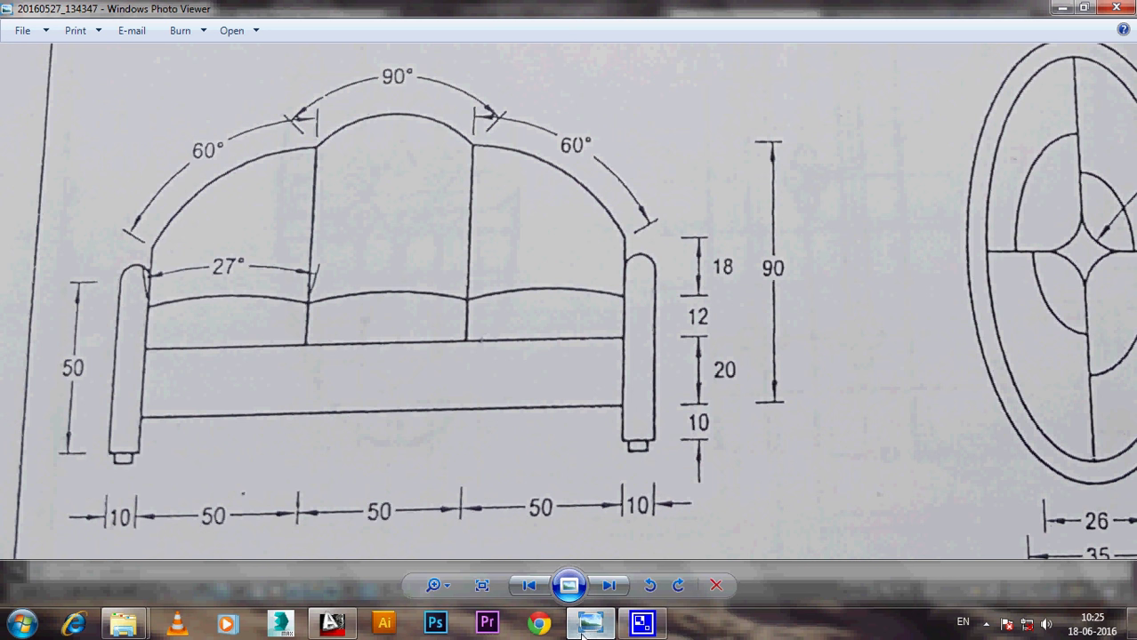
click(333, 626)
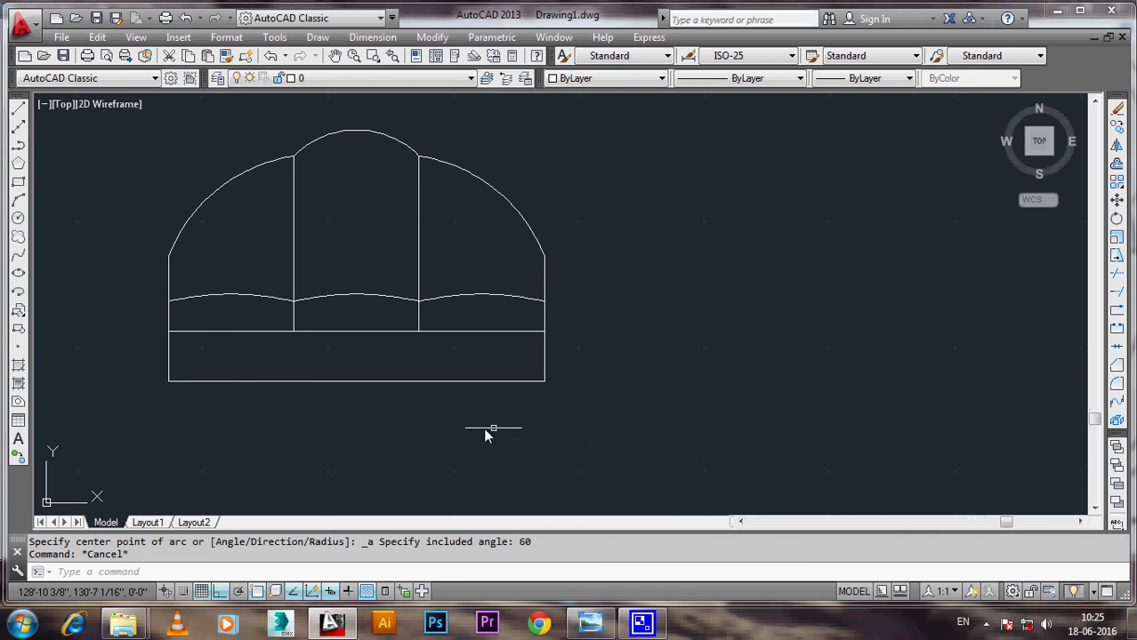
click(18, 181)
click(616, 251)
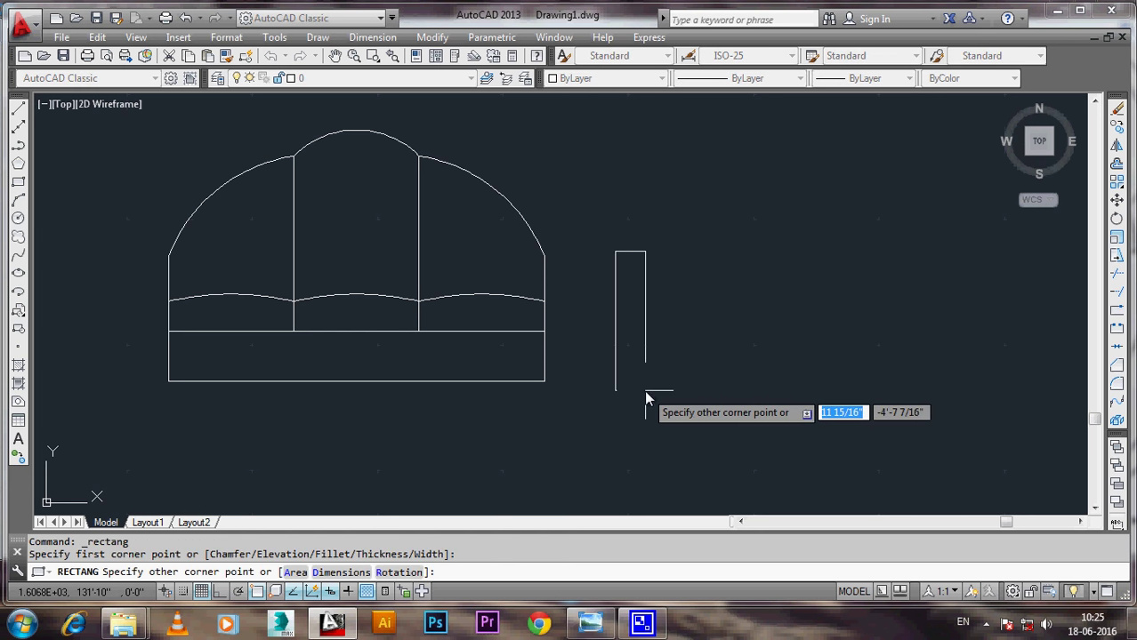
text(d)
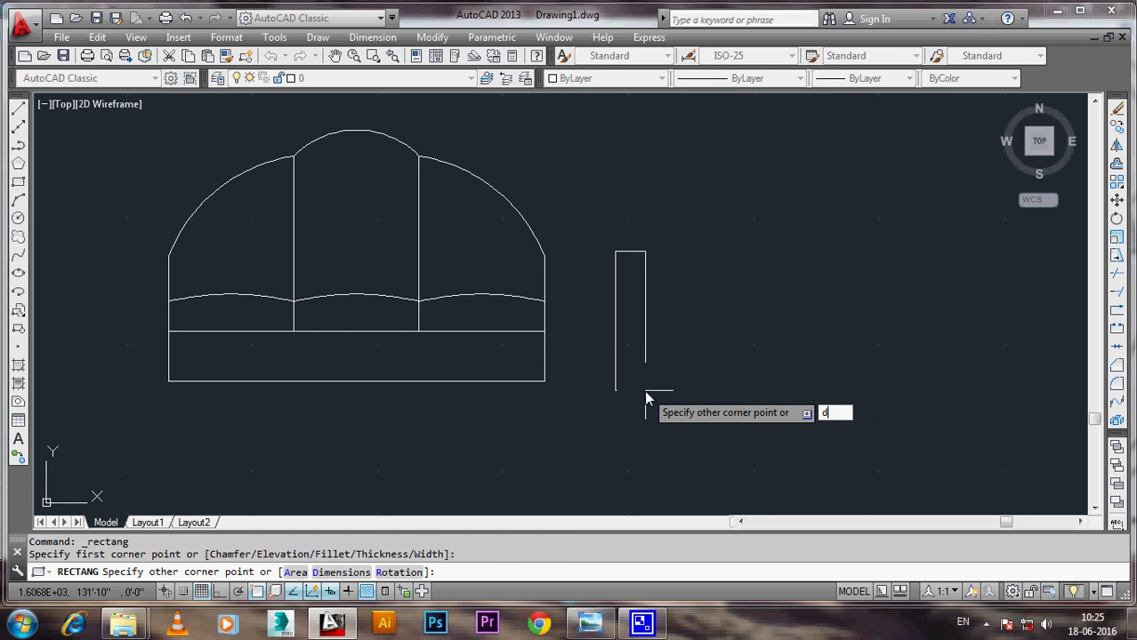
key(Return)
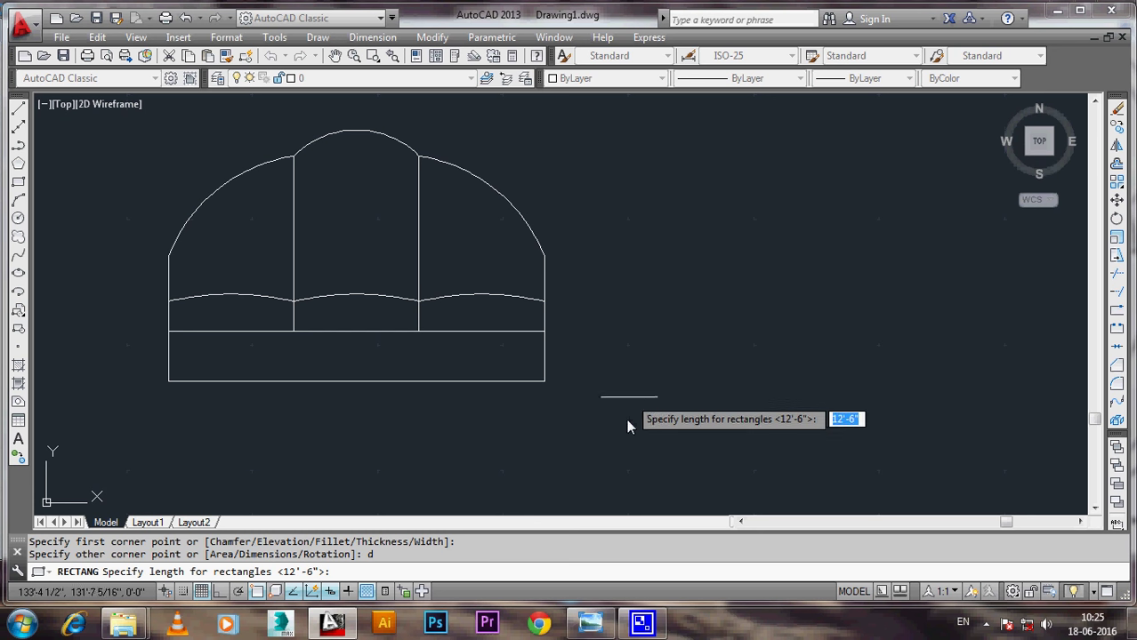
click(591, 622)
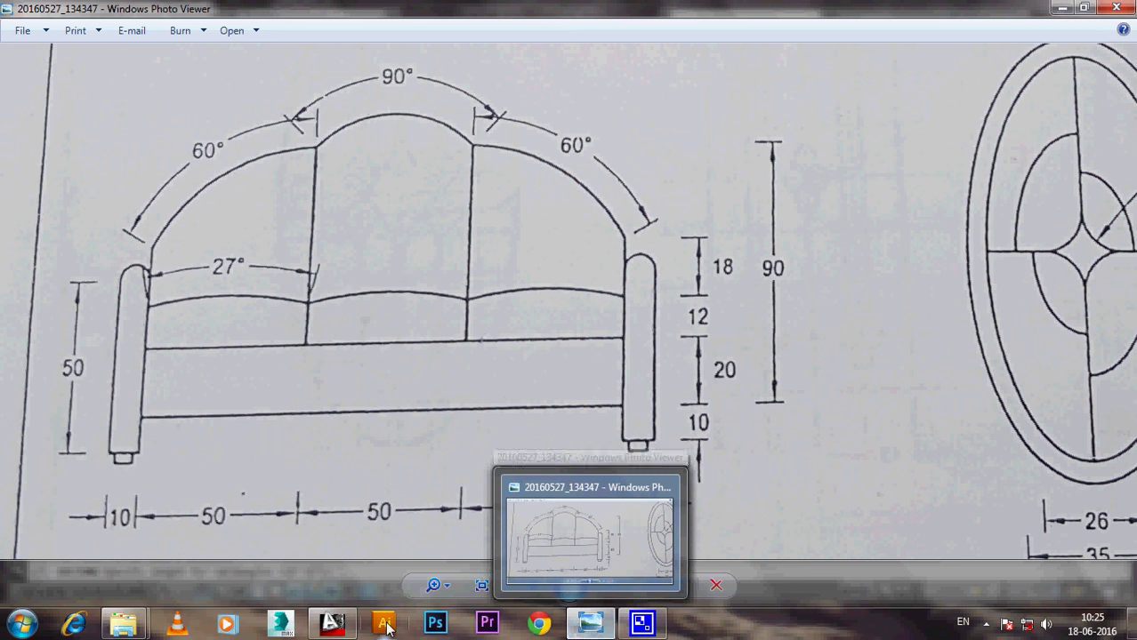
click(322, 626)
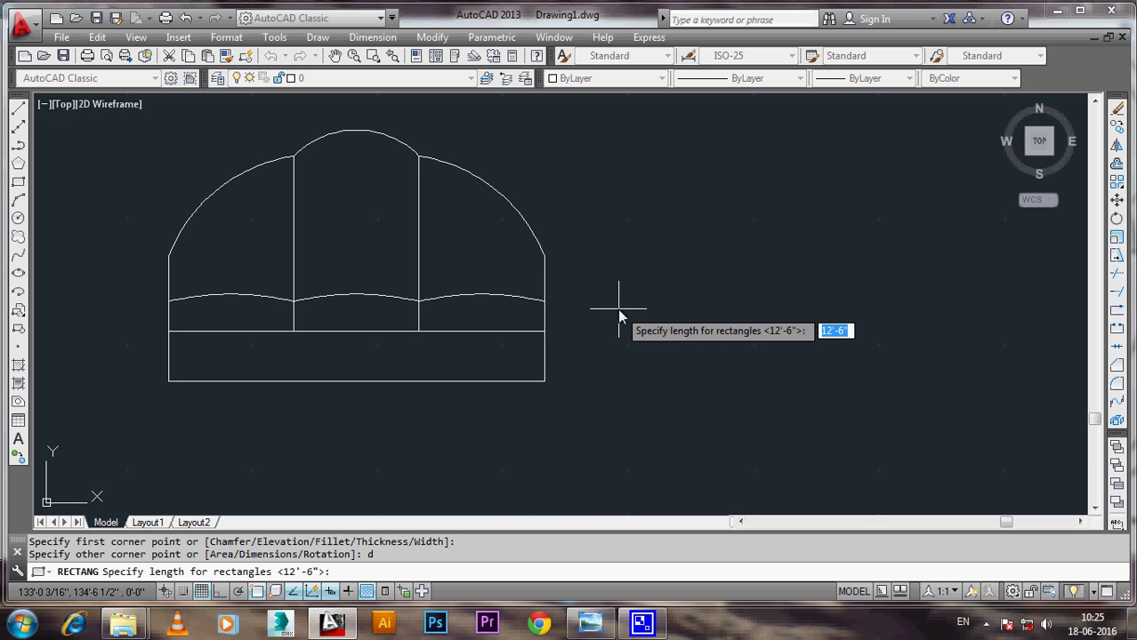
text(w)
key(Return)
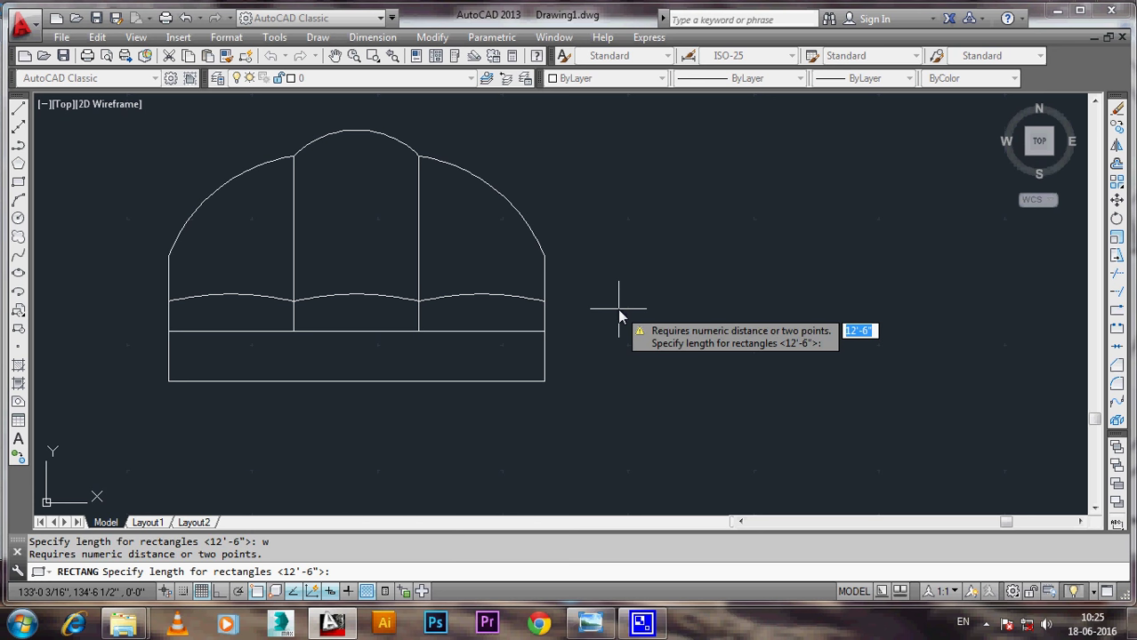
text(10)
key(Return)
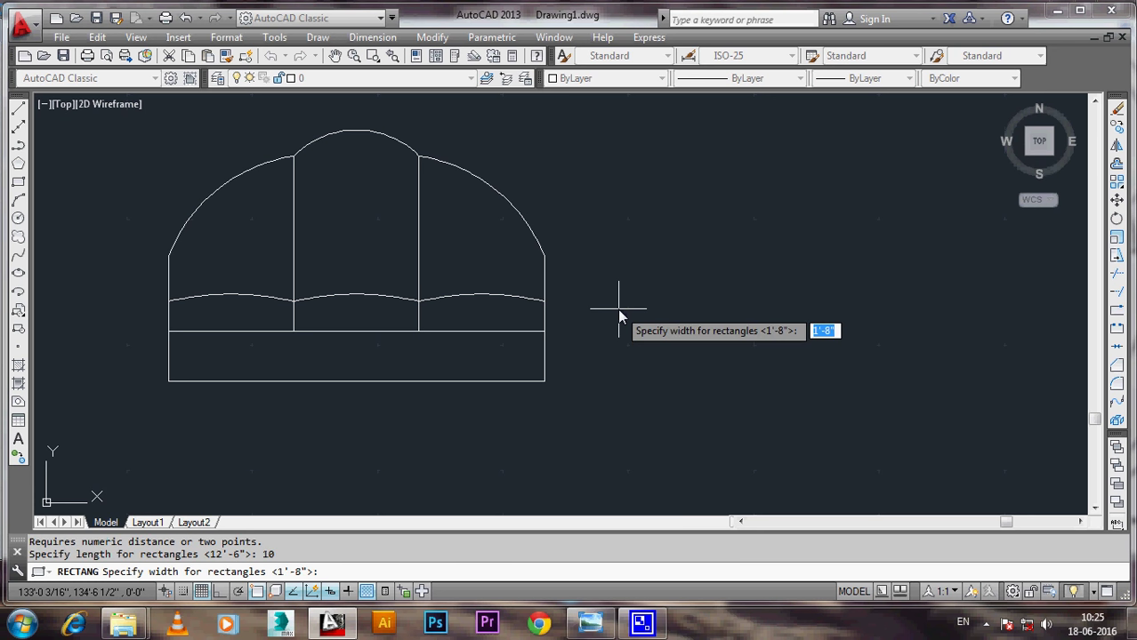
text(l)
key(Return)
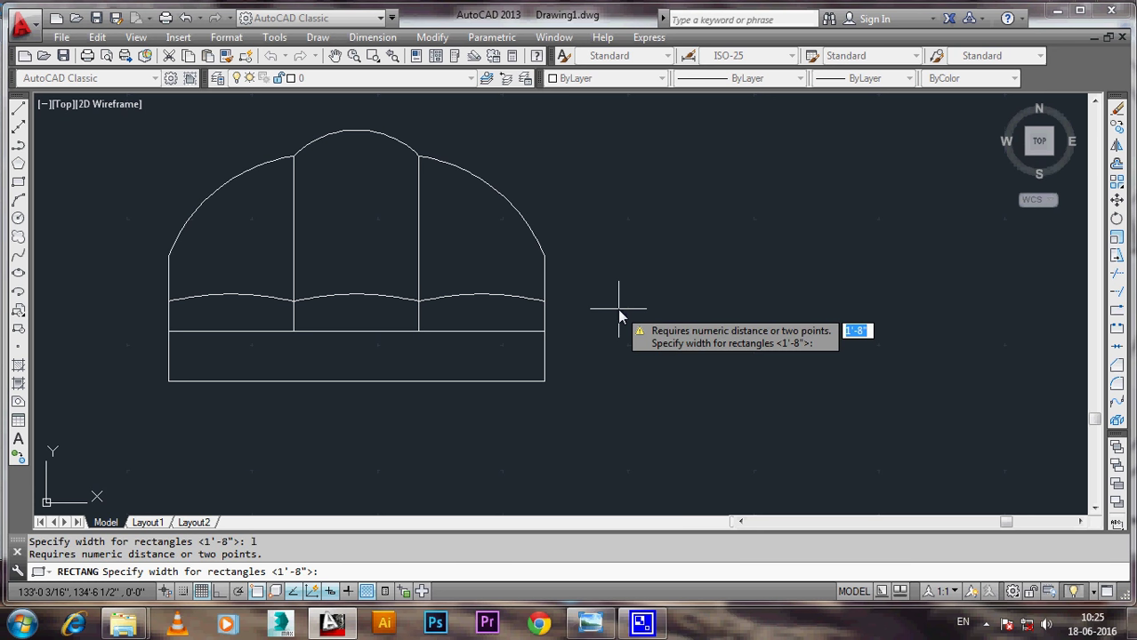
text(50)
key(Return)
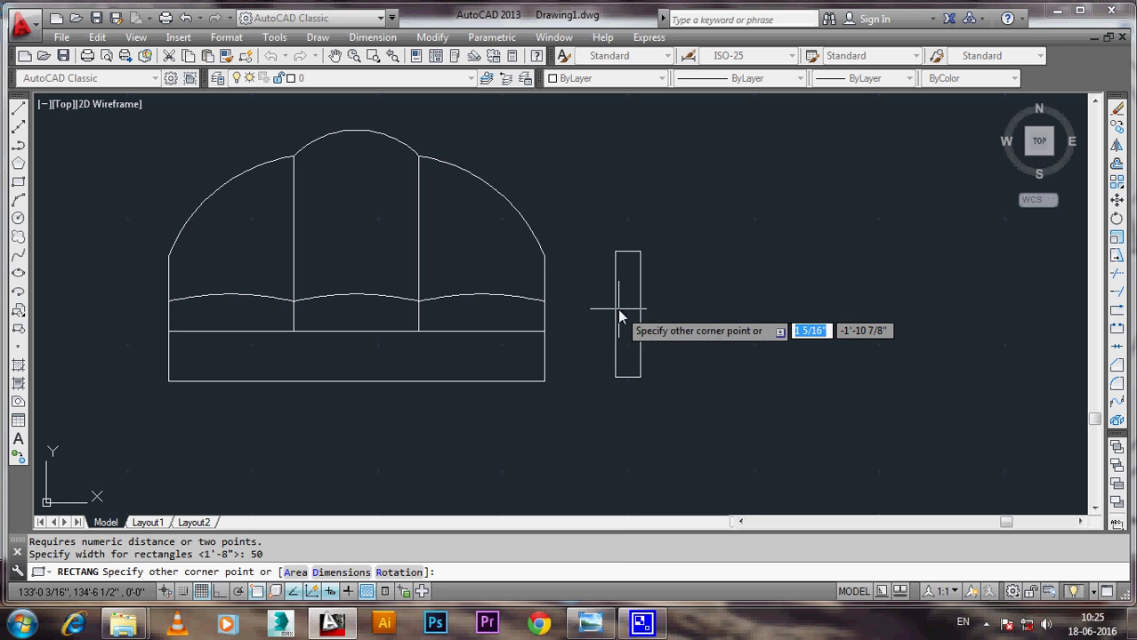
key(Escape)
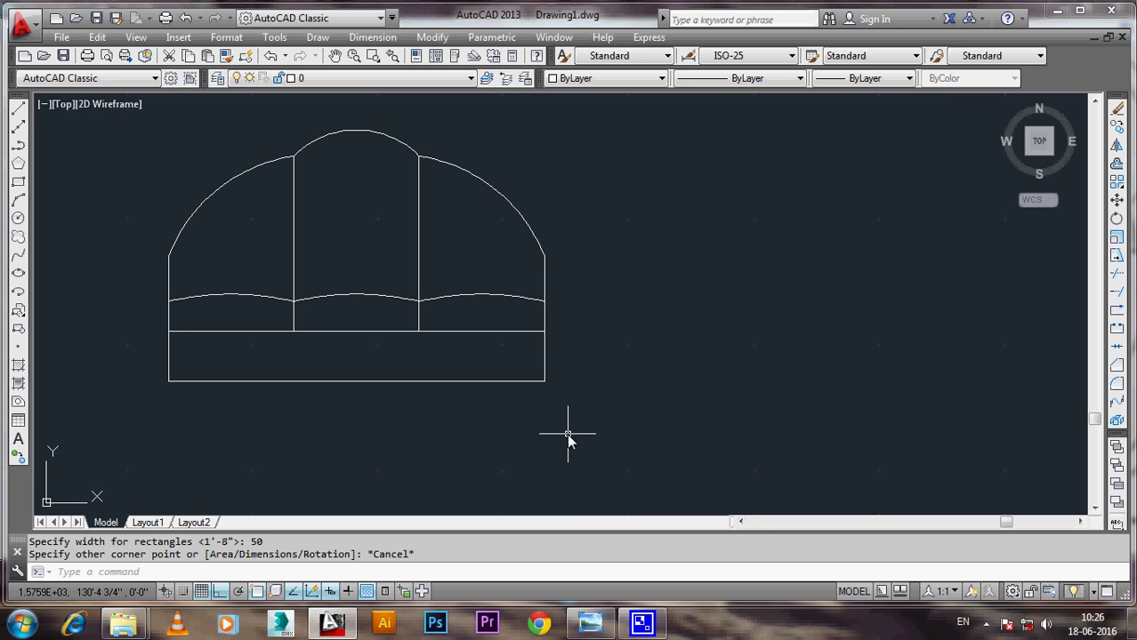
Step: Draw an upright rectangle, length 10 and width 50, to the right of the sofa
click(18, 183)
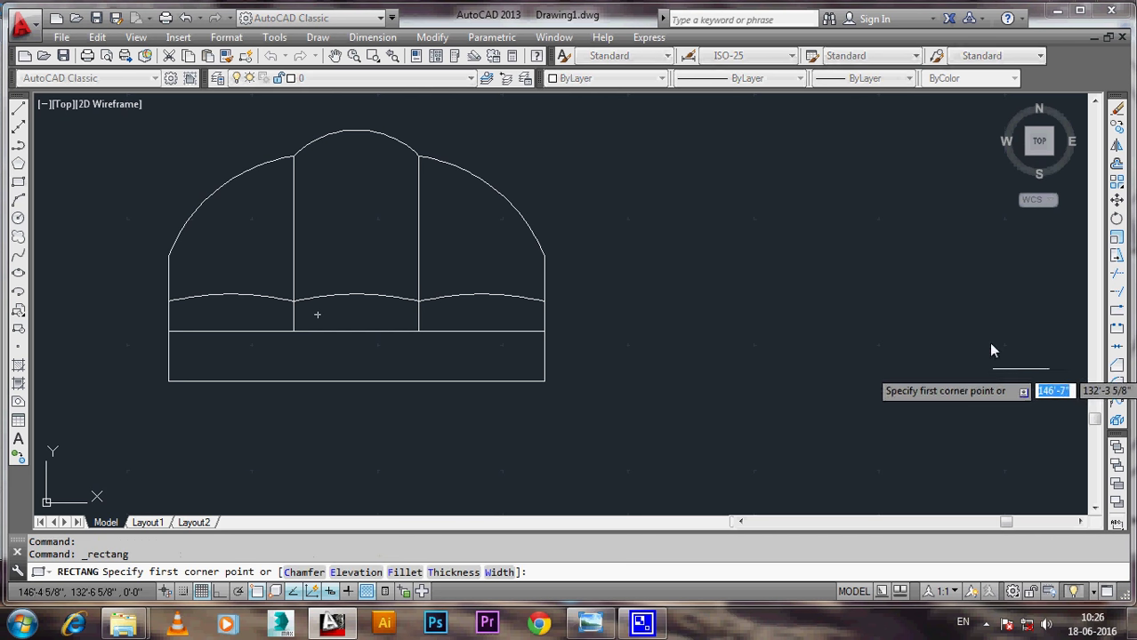
click(614, 262)
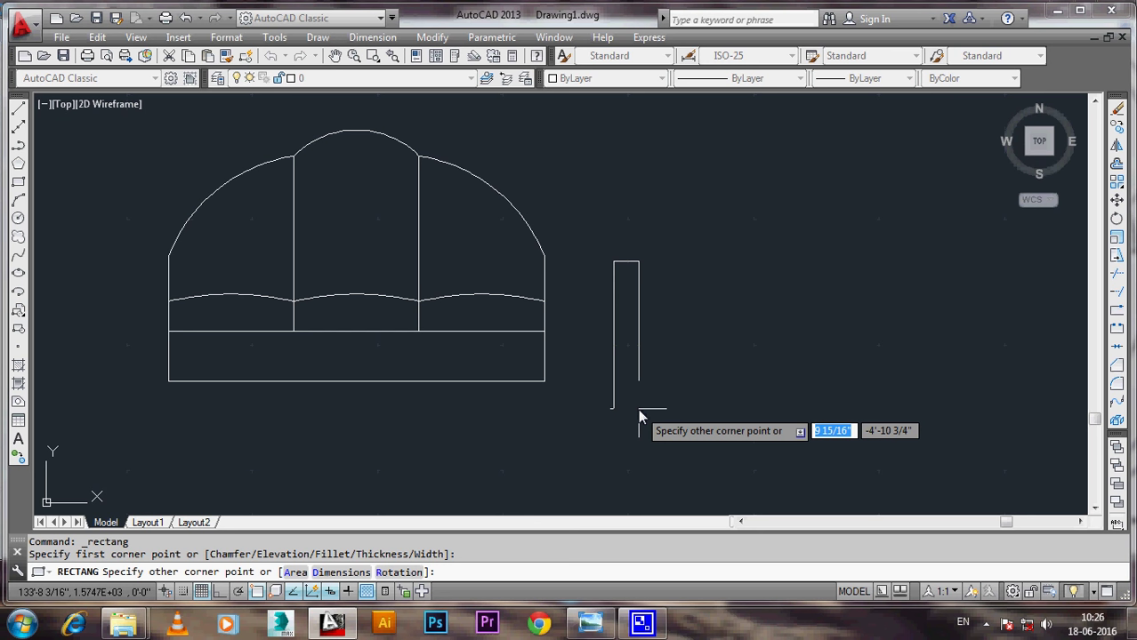
text(d)
key(Return)
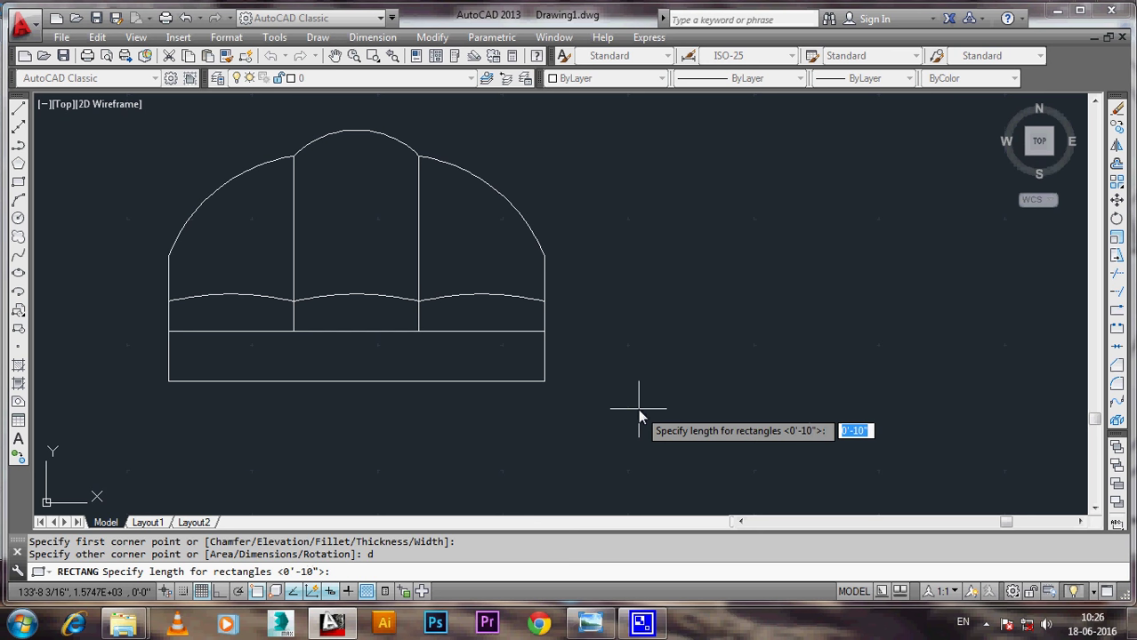
text(w)
key(Return)
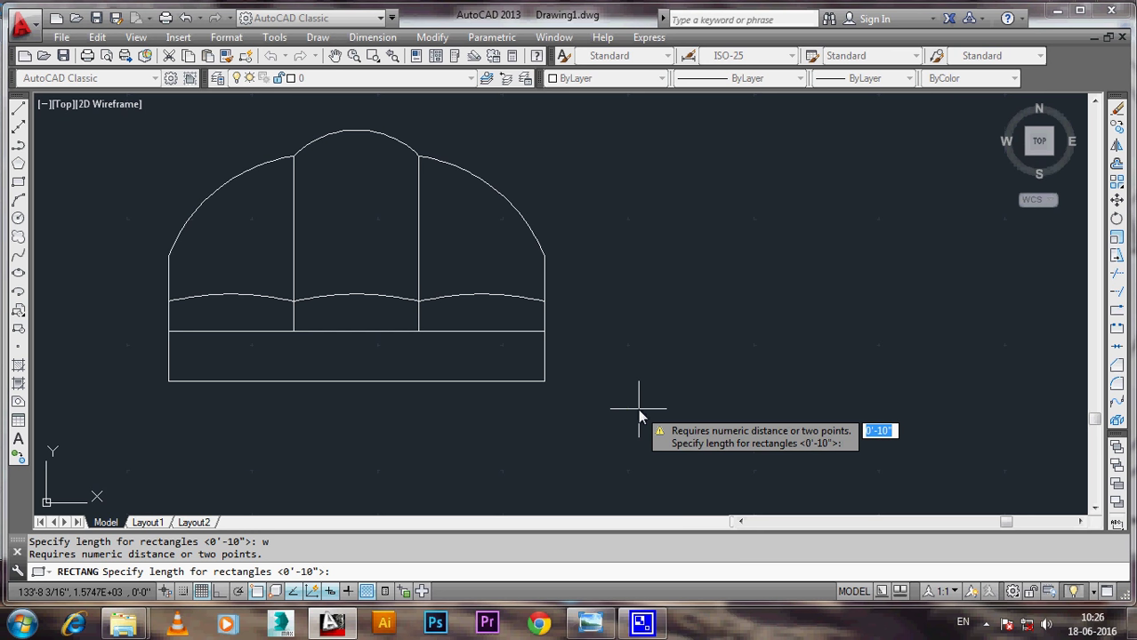
text(10)
key(Return)
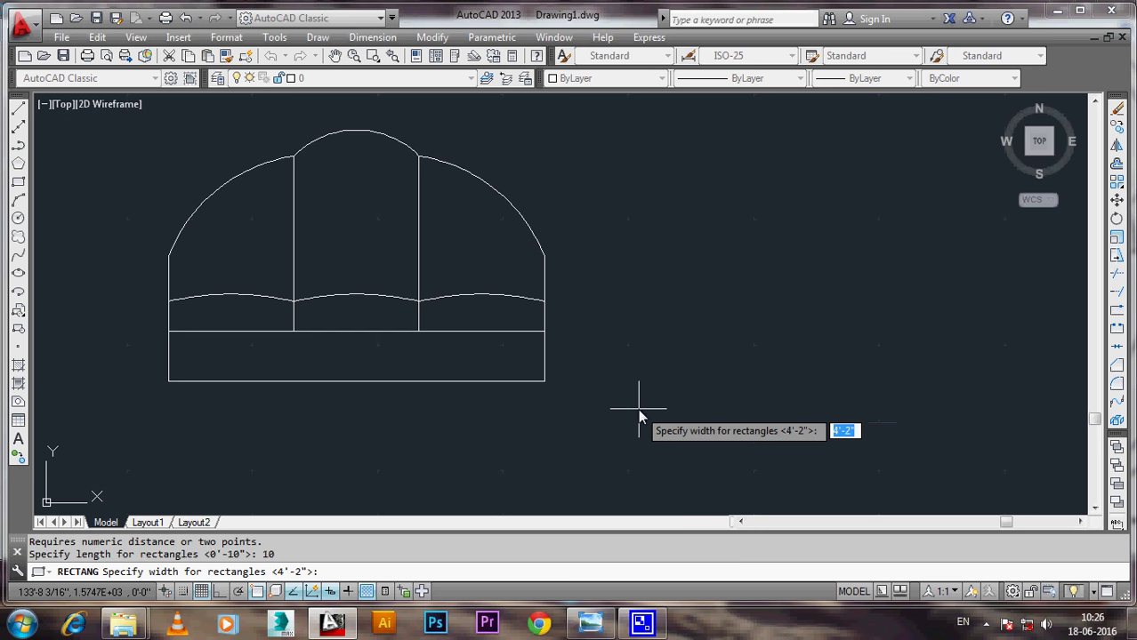
text(l)
key(Return)
text(5)
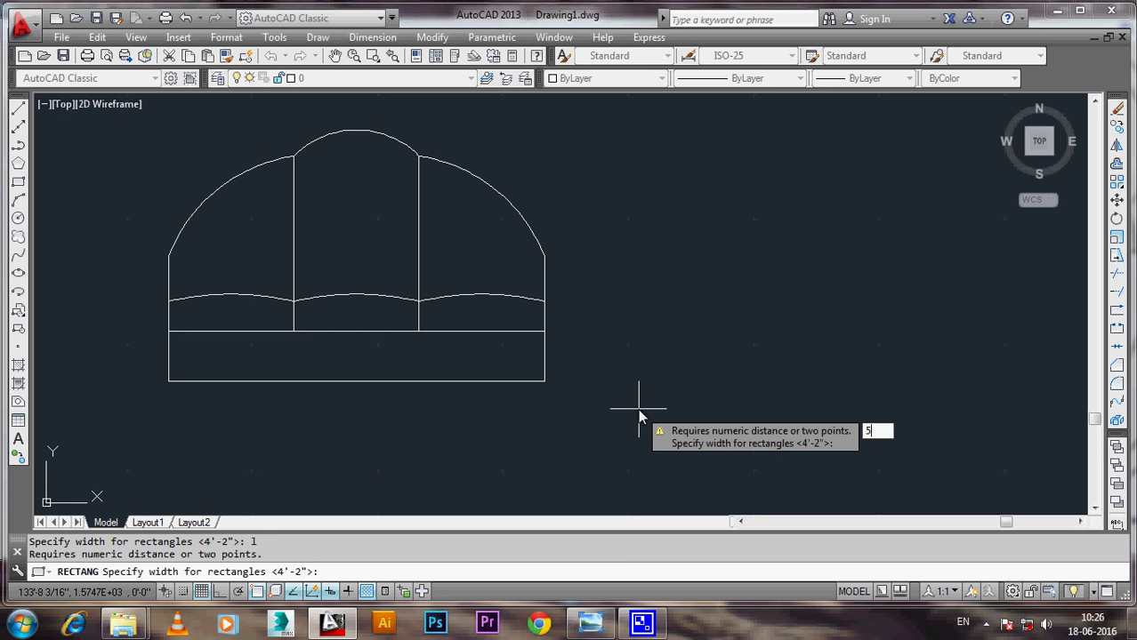
text(0)
key(Return)
click(639, 411)
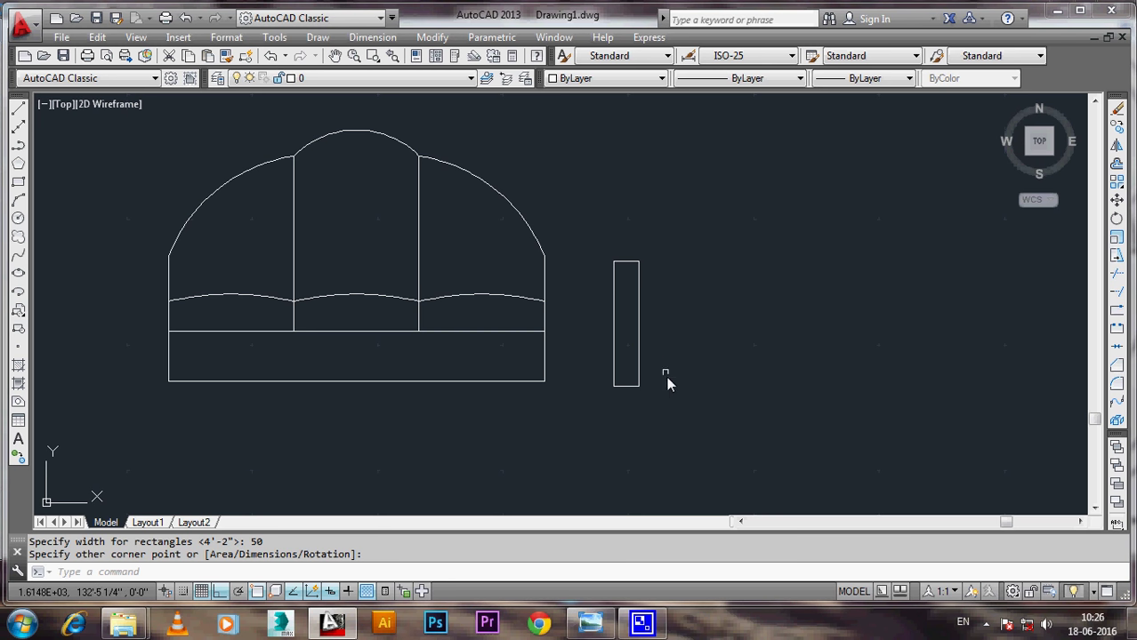
middle_click(671, 402)
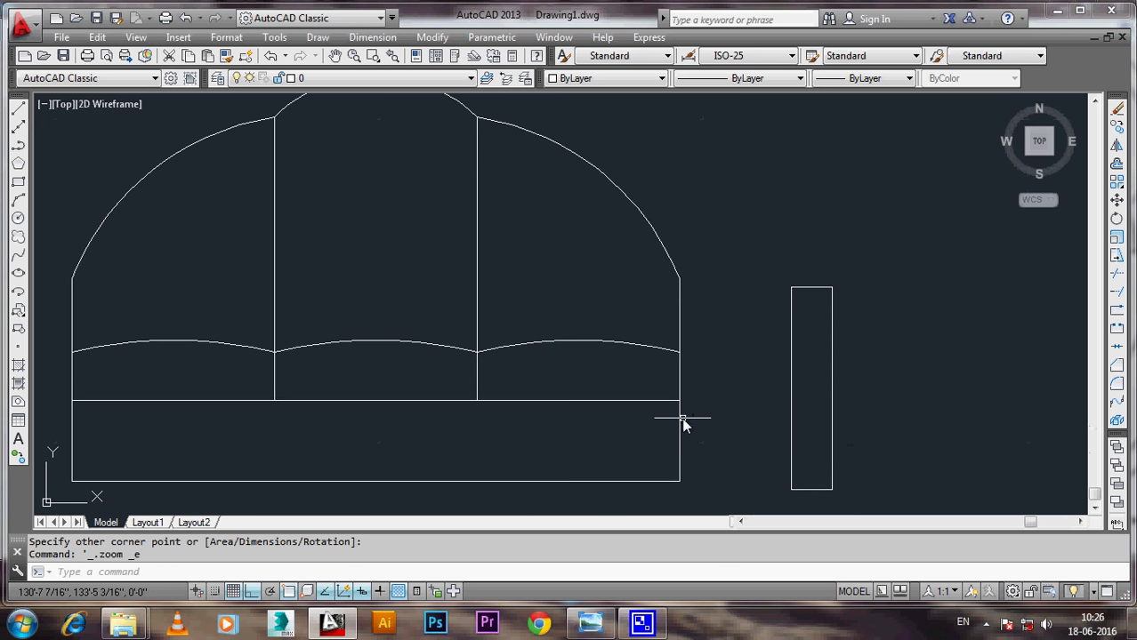
mouse_move(683, 425)
middle_down()
mouse_move(685, 402)
mouse_move(667, 378)
middle_up()
mouse_move(868, 418)
middle_down()
mouse_move(808, 425)
mouse_move(801, 414)
middle_up()
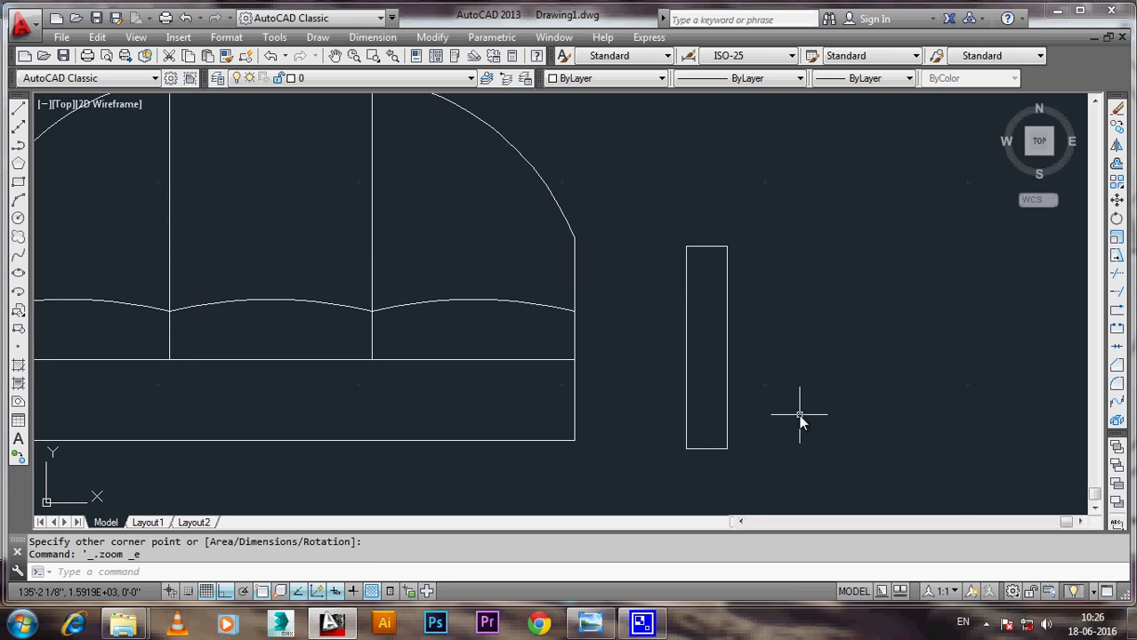
click(605, 626)
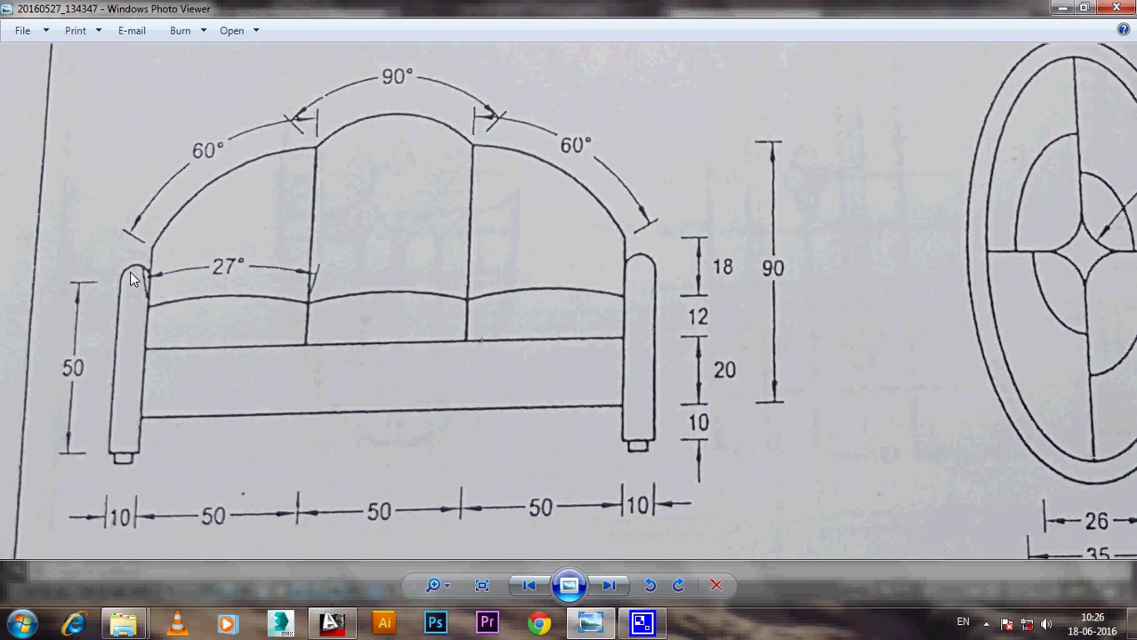
click(591, 625)
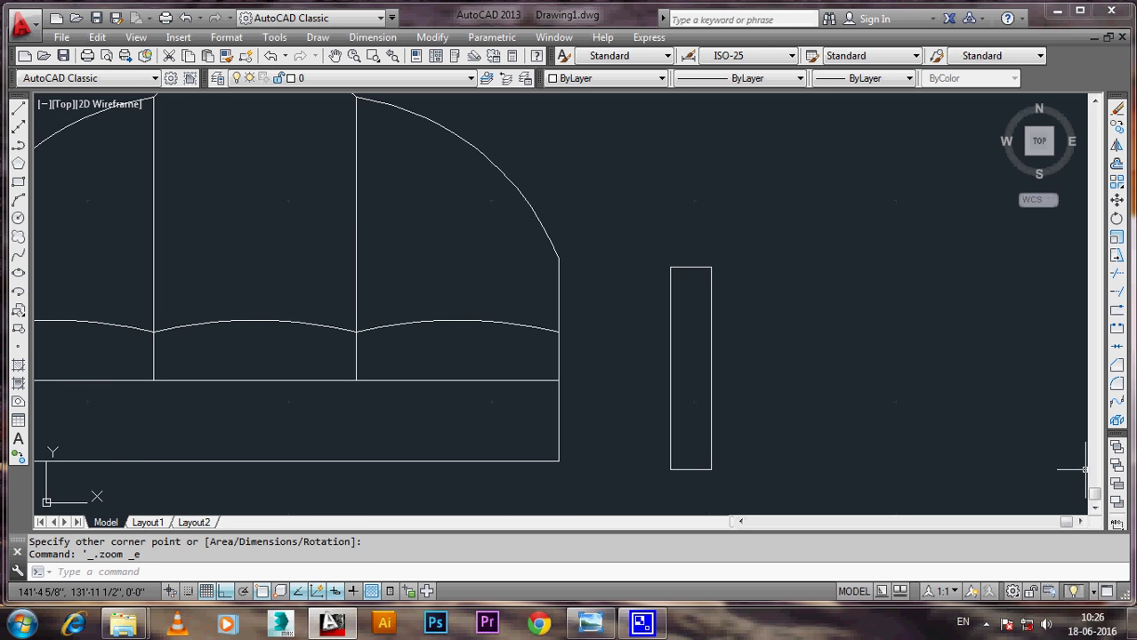
click(1117, 384)
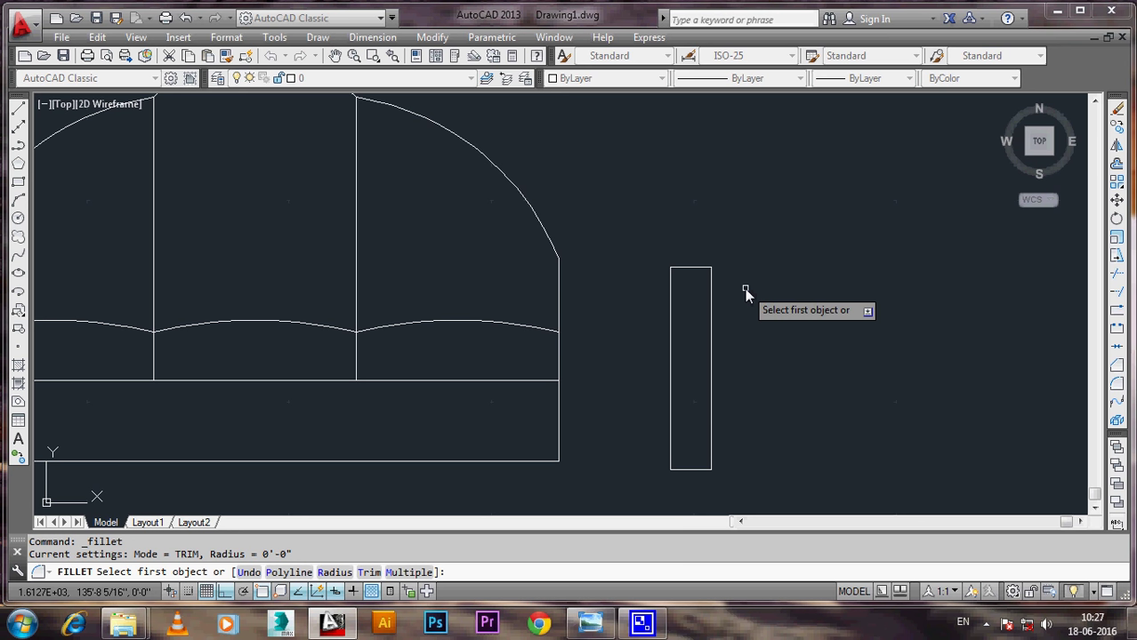
Step: Set the fillet radius to 5 and round the armrest's top-right corner
text(r)
key(Return)
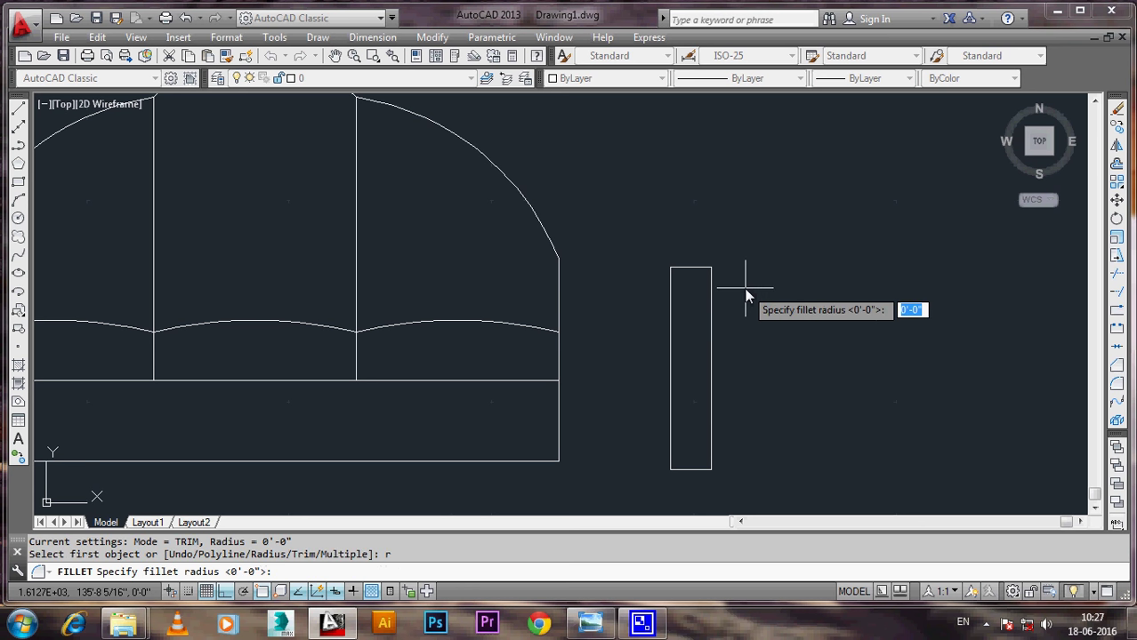
text(5)
key(Return)
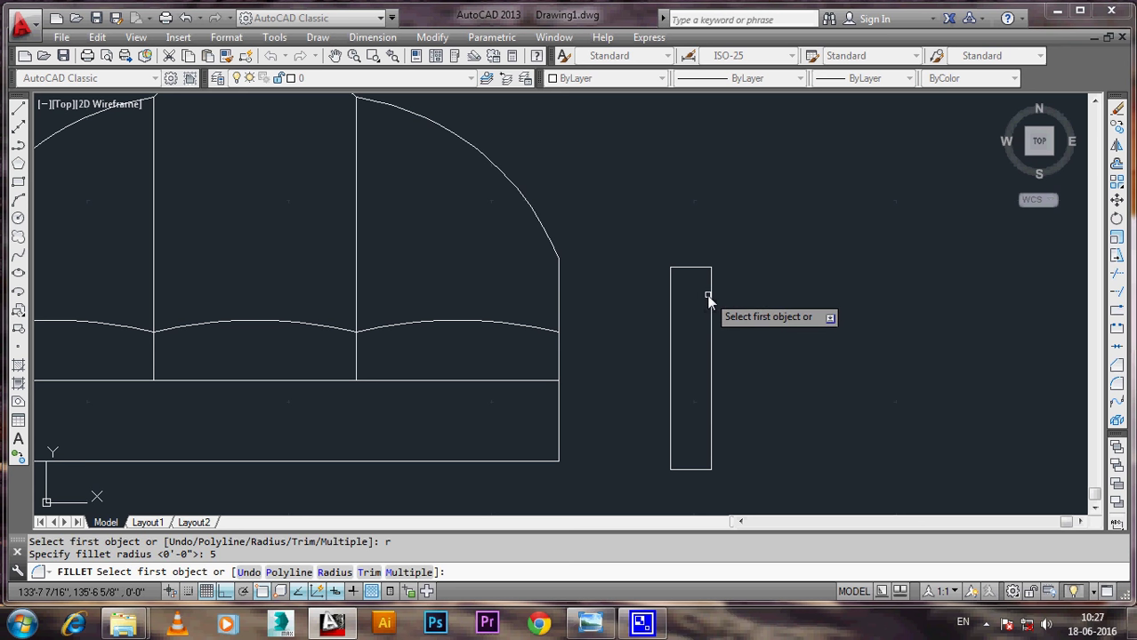
click(710, 290)
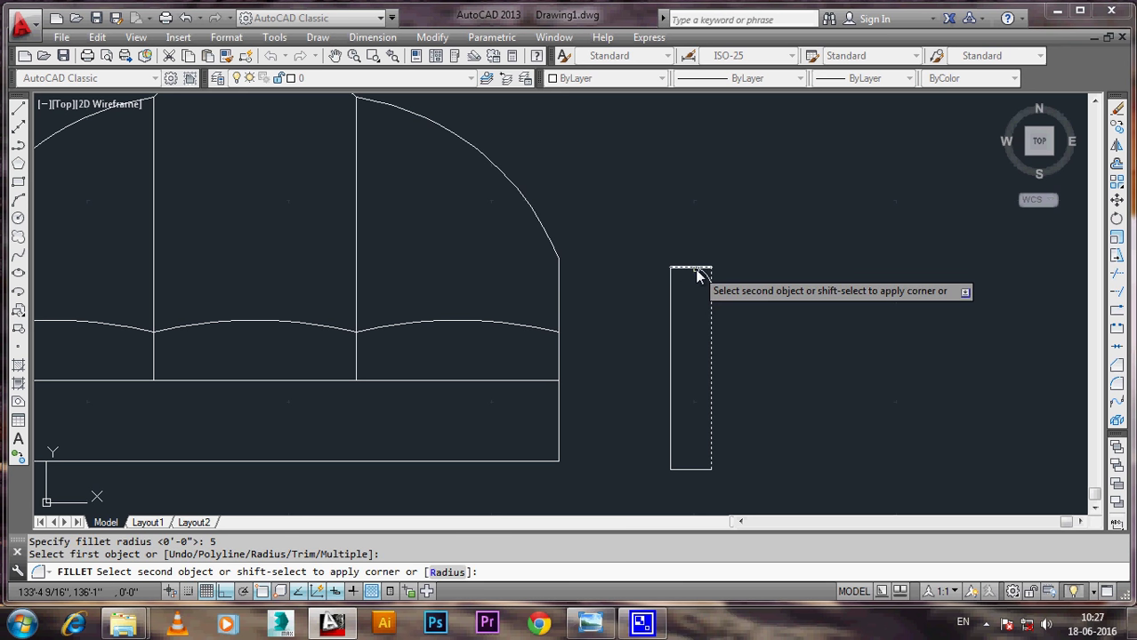
click(697, 267)
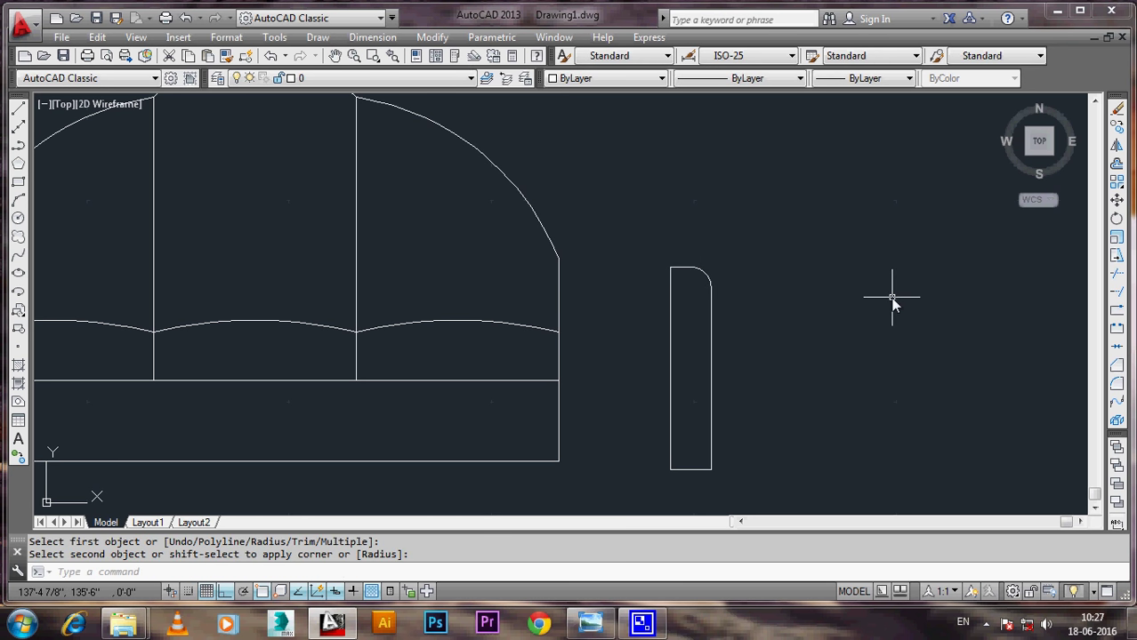
Step: Round the armrest's top-left corner with the same 5-unit fillet
right_click(697, 236)
click(725, 241)
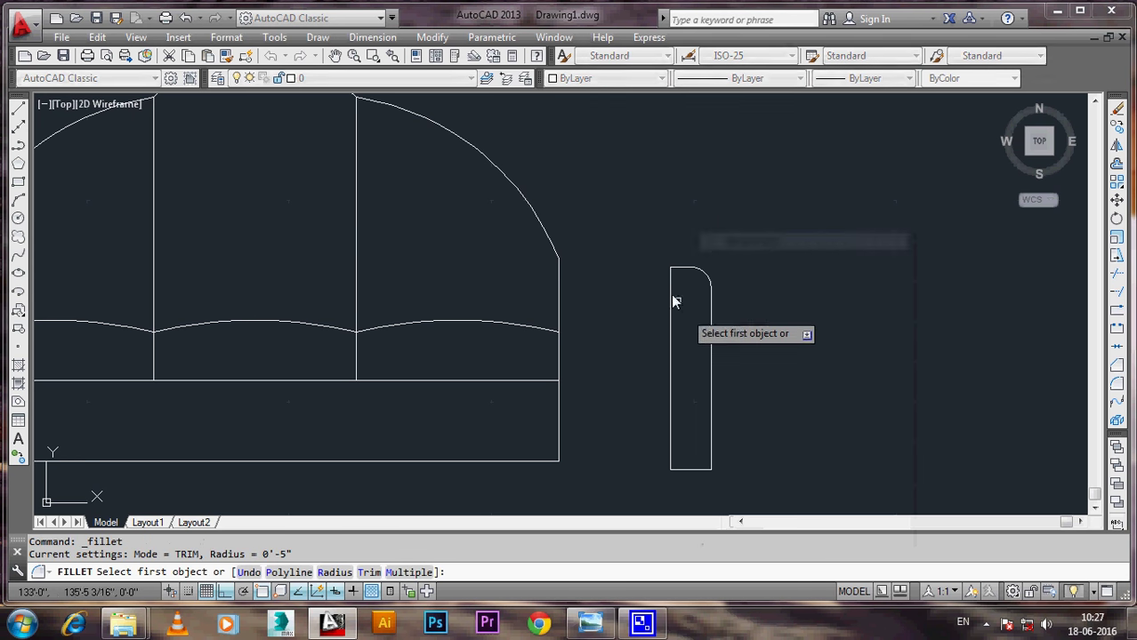
click(685, 268)
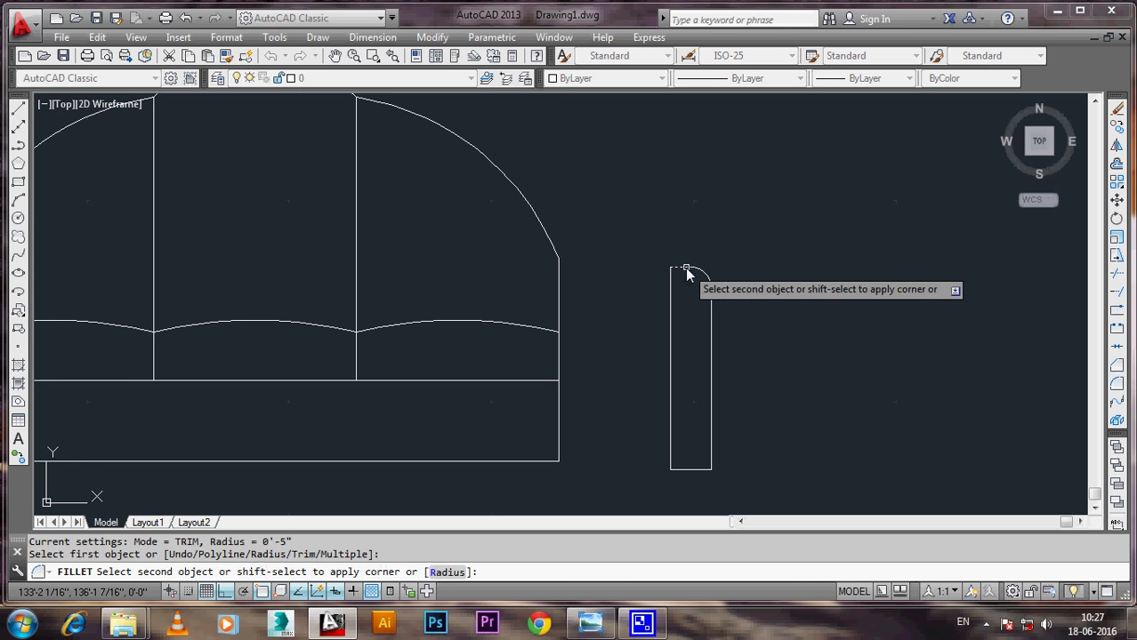
click(673, 285)
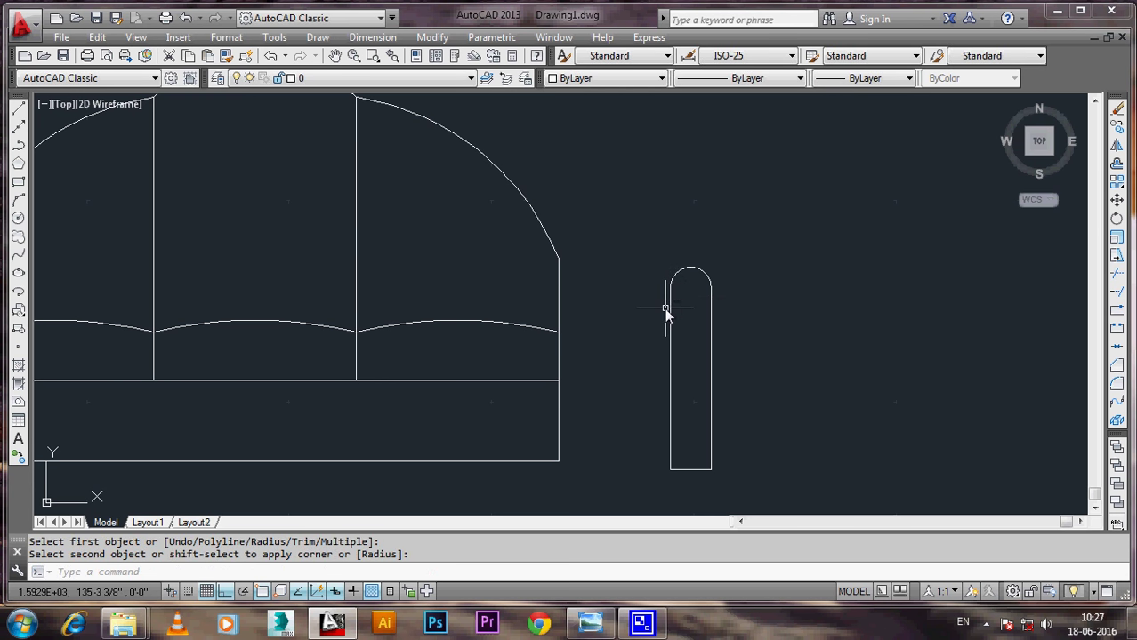
key(Escape)
scroll(807, 366, down, 3)
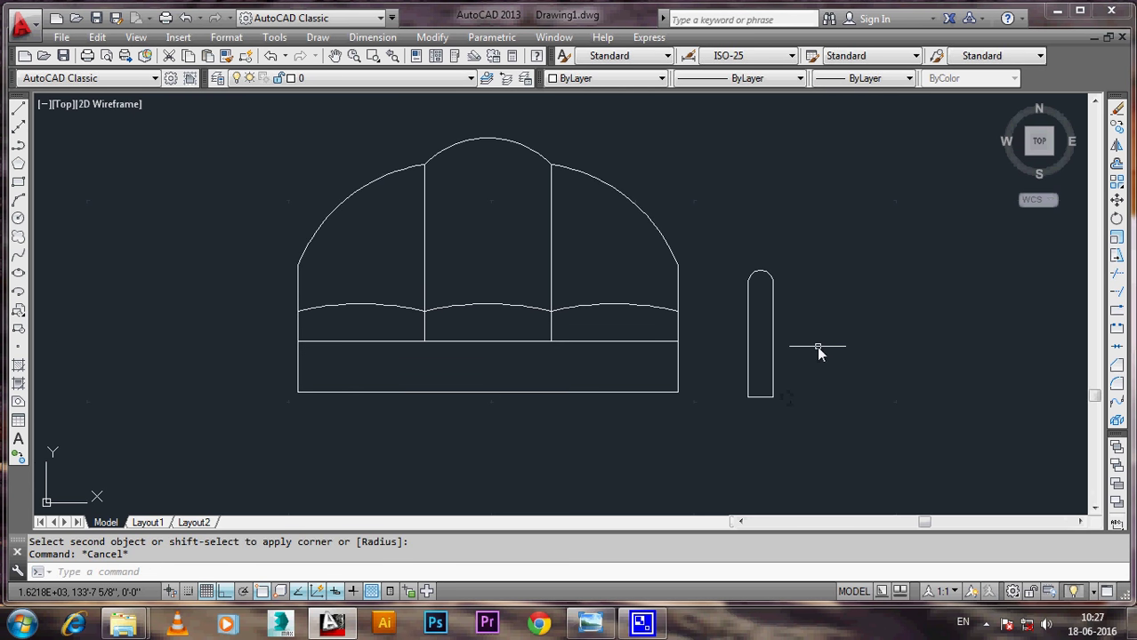
middle_drag(680, 365, 675, 378)
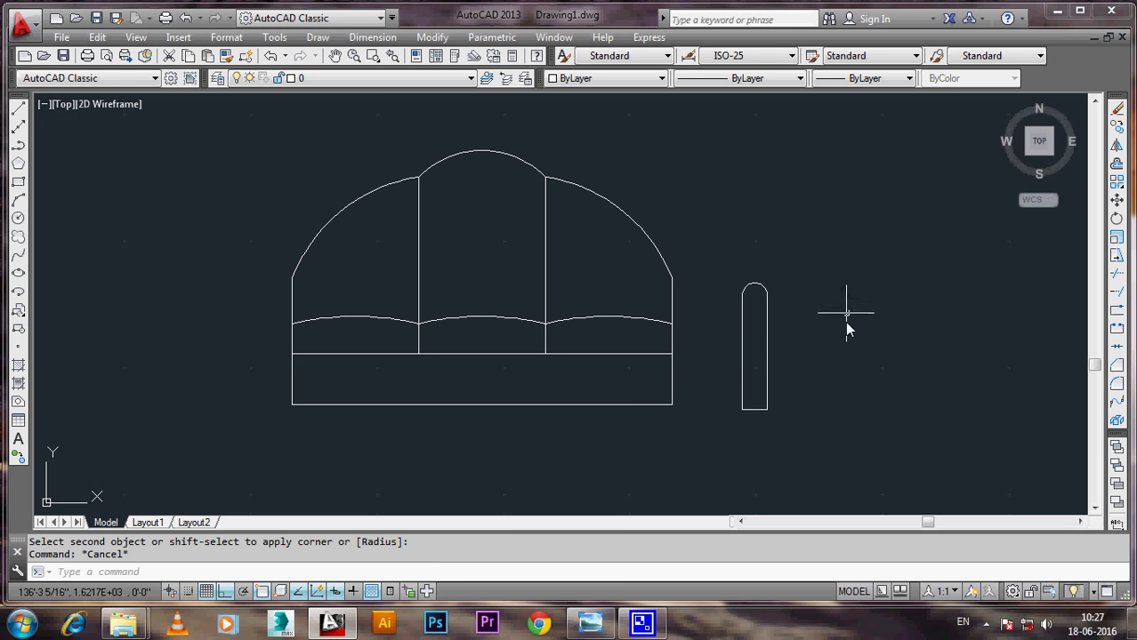
scroll(829, 397, up, 2)
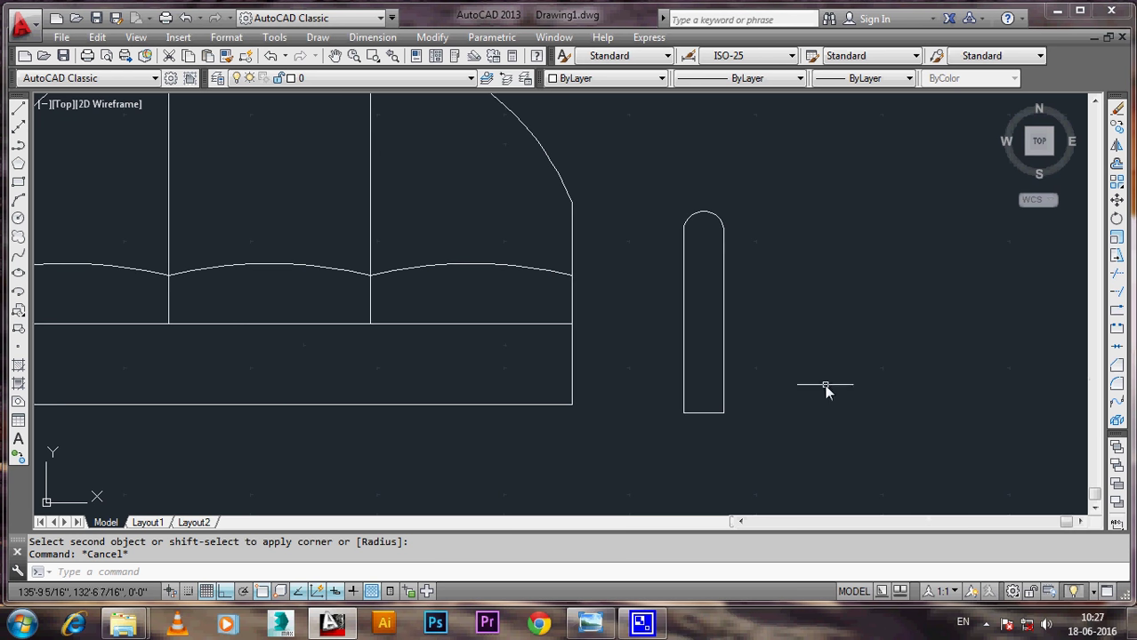
middle_drag(811, 299, 820, 326)
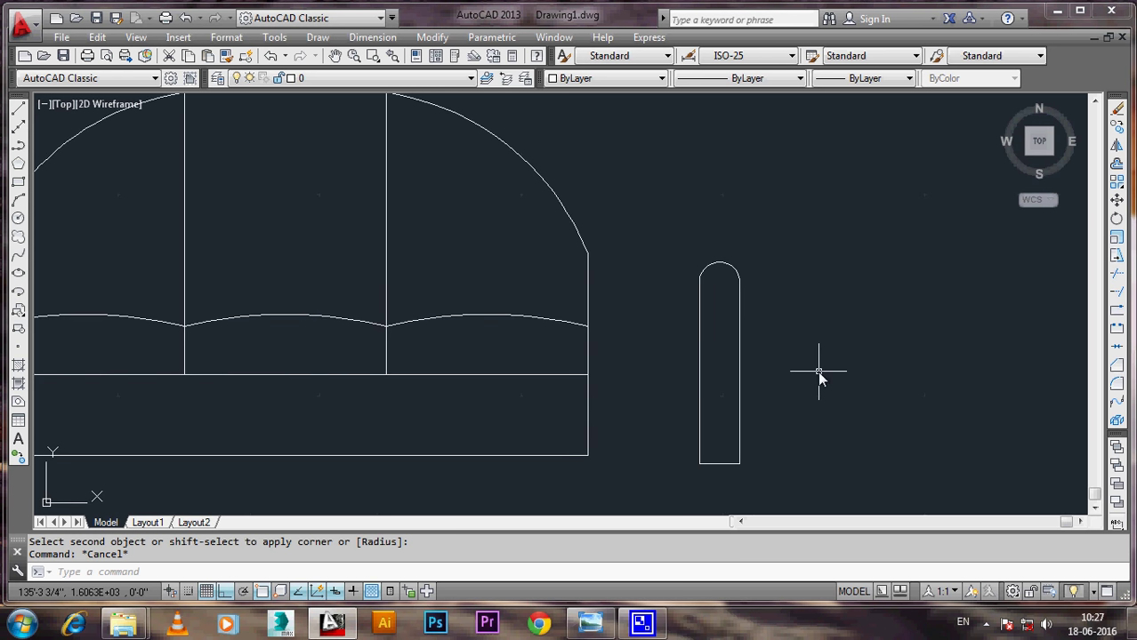
middle_drag(817, 371, 835, 342)
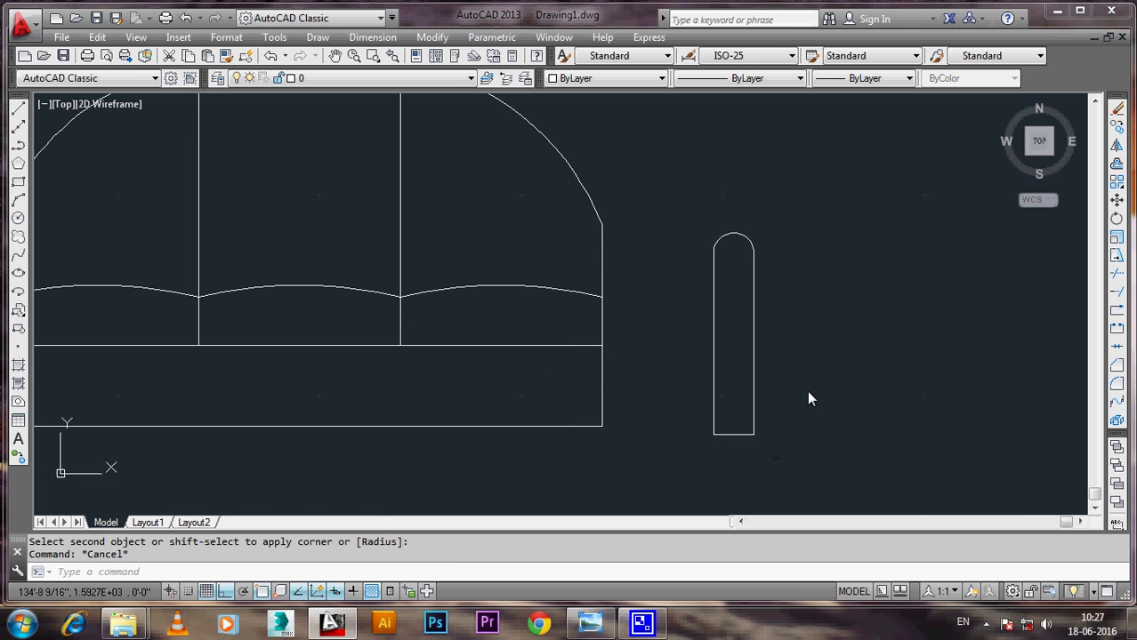
middle_drag(591, 449, 641, 352)
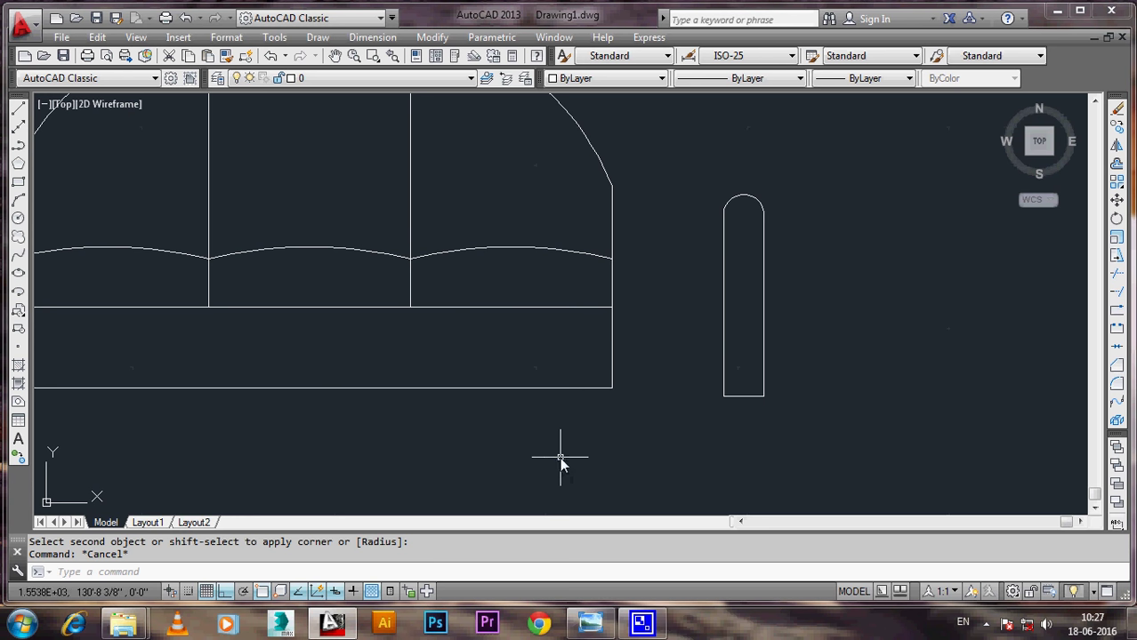
scroll(560, 449, down, 2)
click(590, 622)
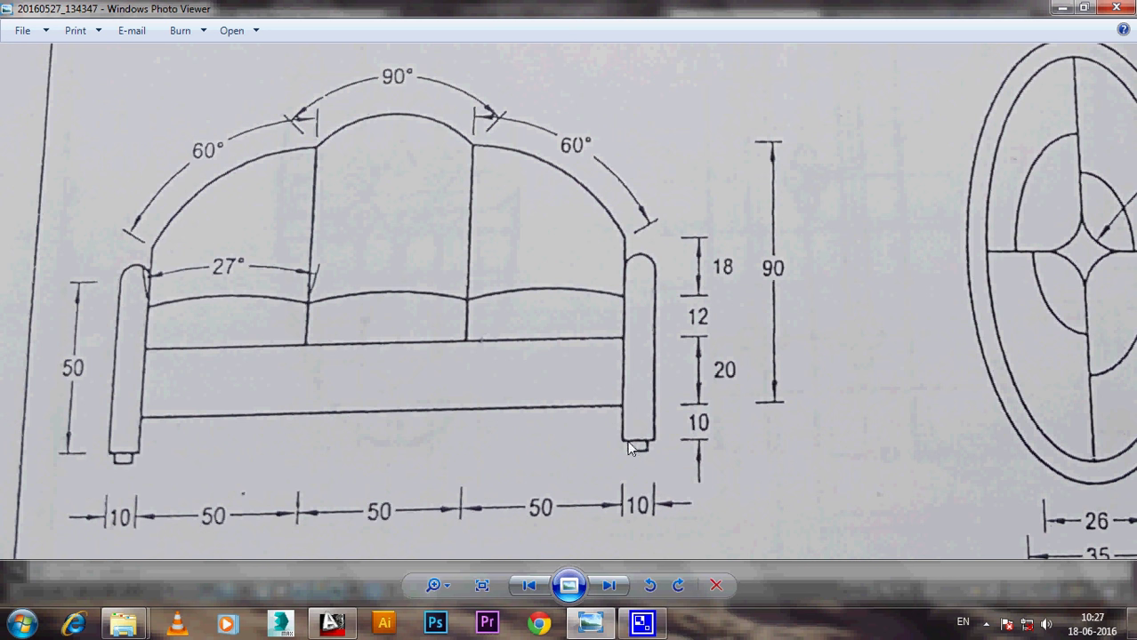
click(590, 623)
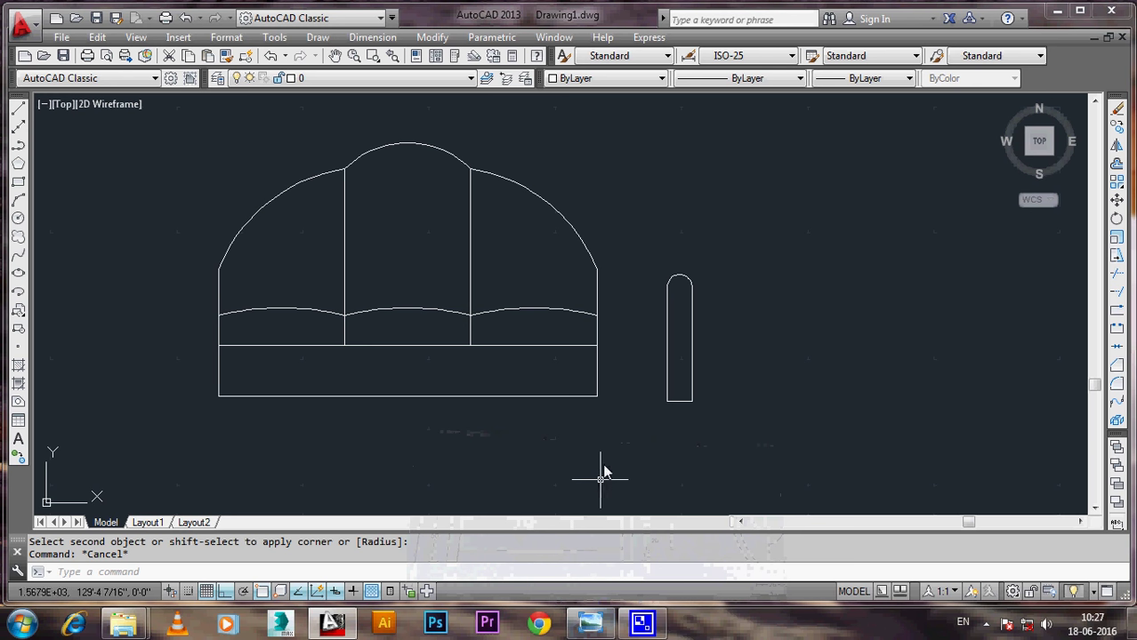
scroll(605, 391, up, 2)
middle_click(590, 373)
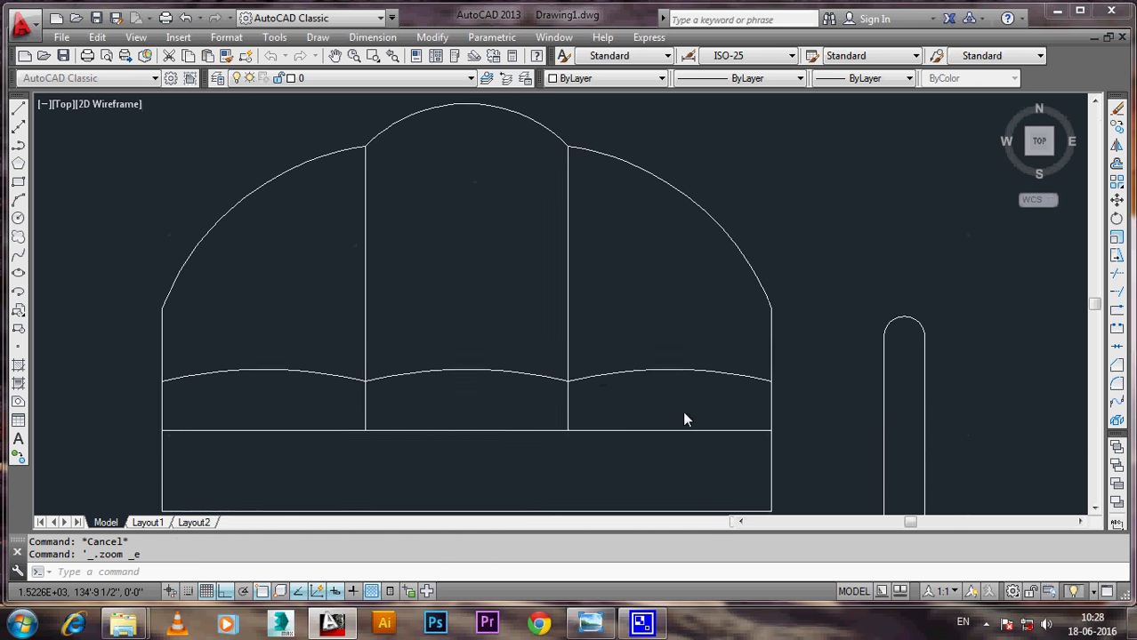
middle_click(705, 469)
middle_drag(672, 457, 599, 330)
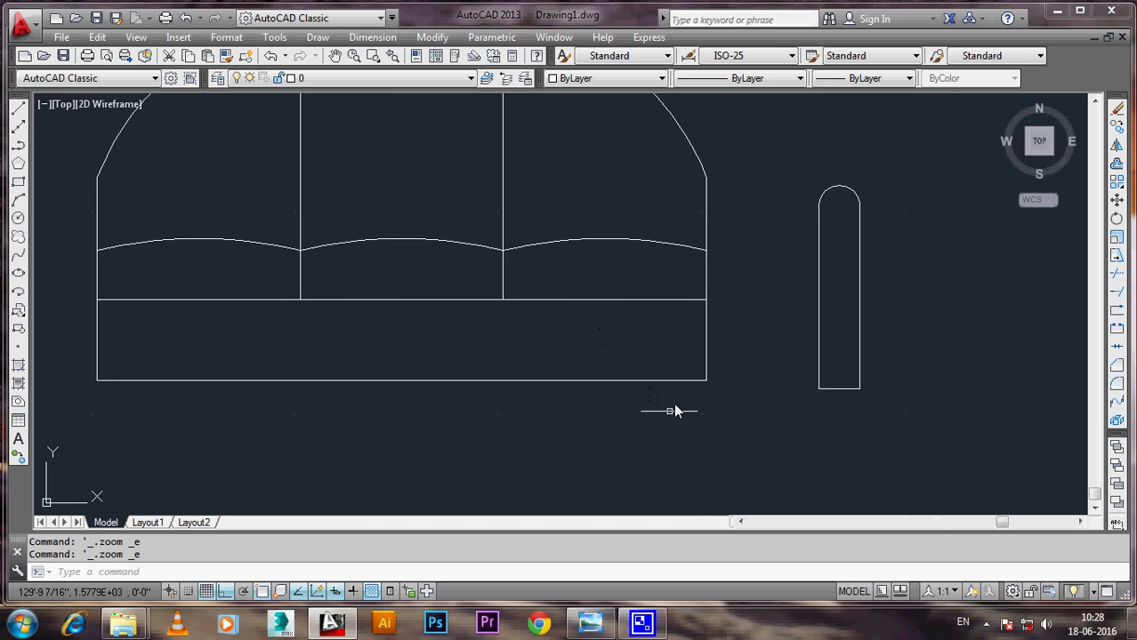
text(l)
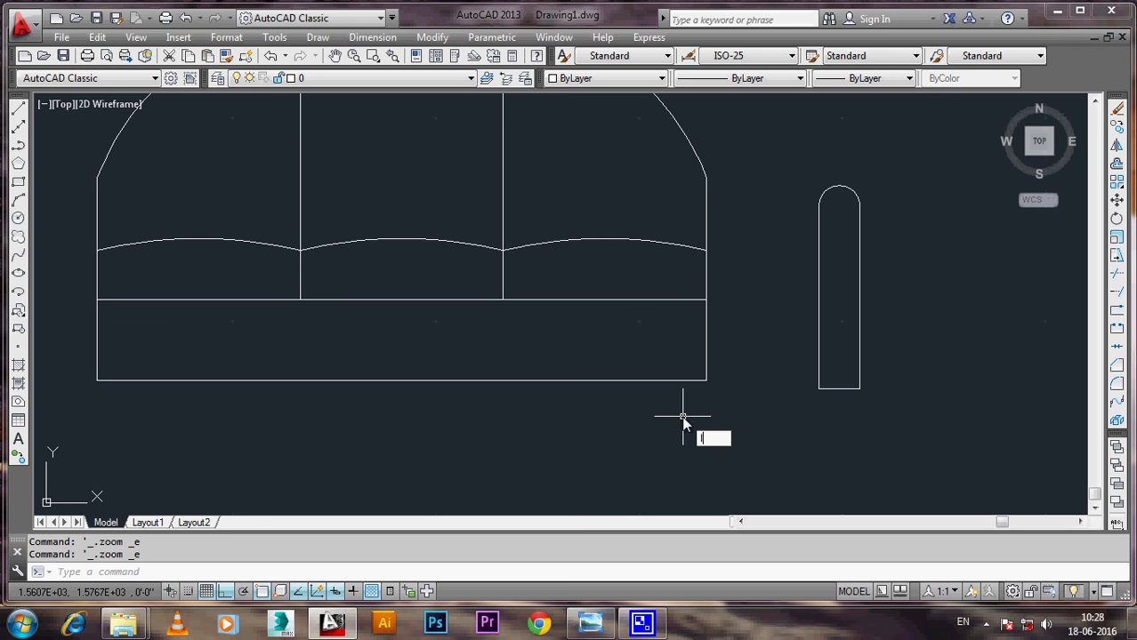
Step: Draw a 10-unit leg downward from the base's lower-right corner
key(Return)
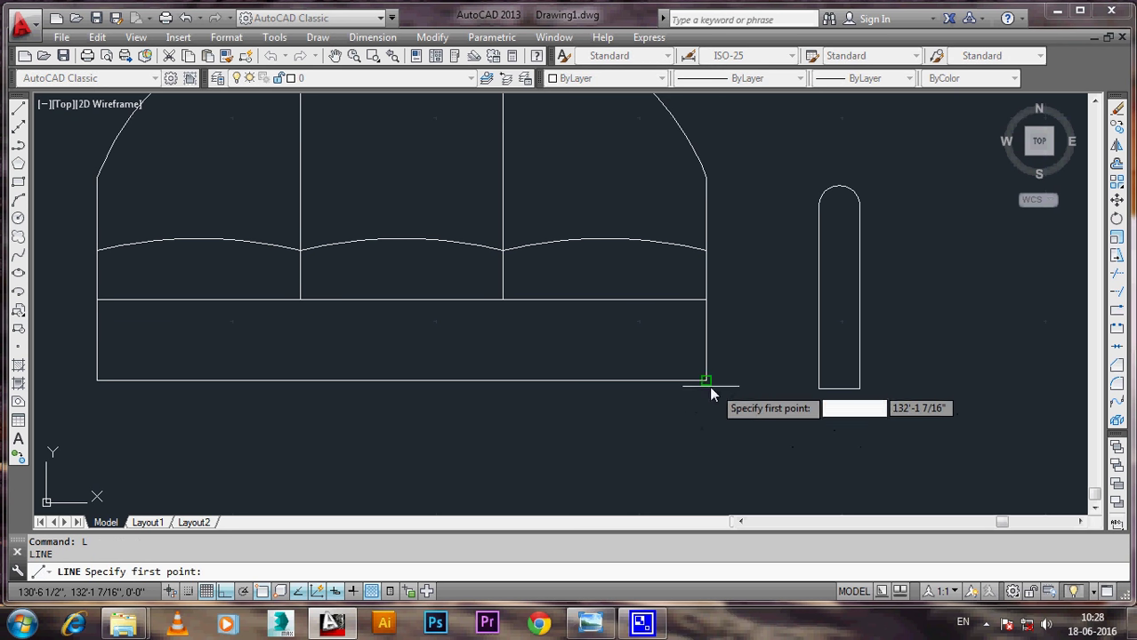
click(707, 384)
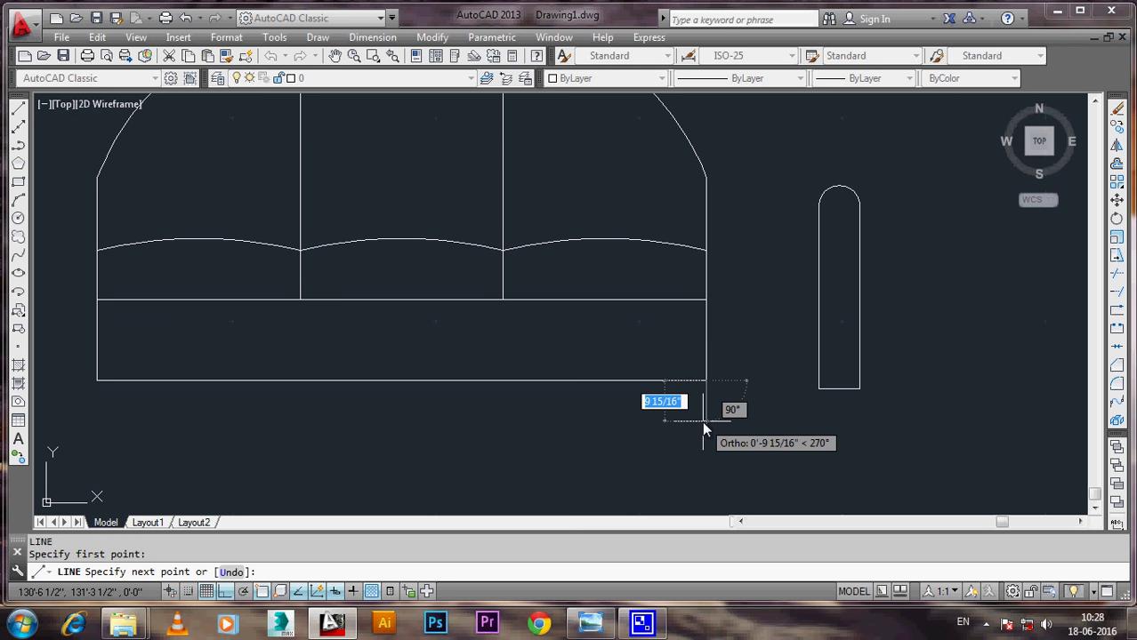
text(10)
key(Return)
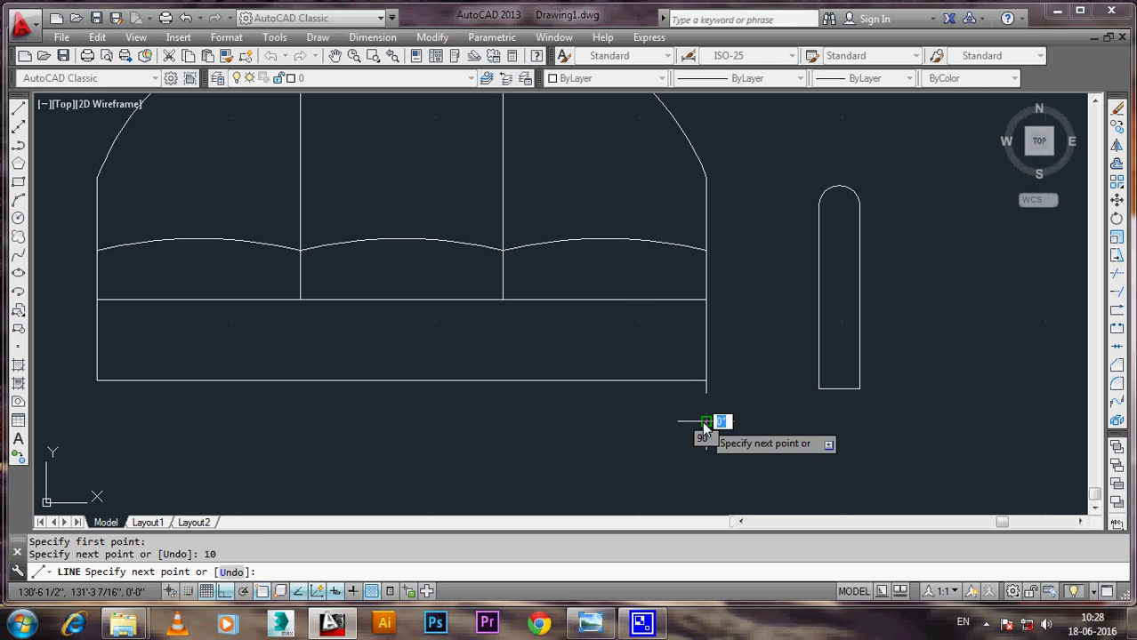
key(Escape)
Step: Draw the matching 10-unit leg down from the base's bottom-left corner
middle_drag(429, 411, 534, 404)
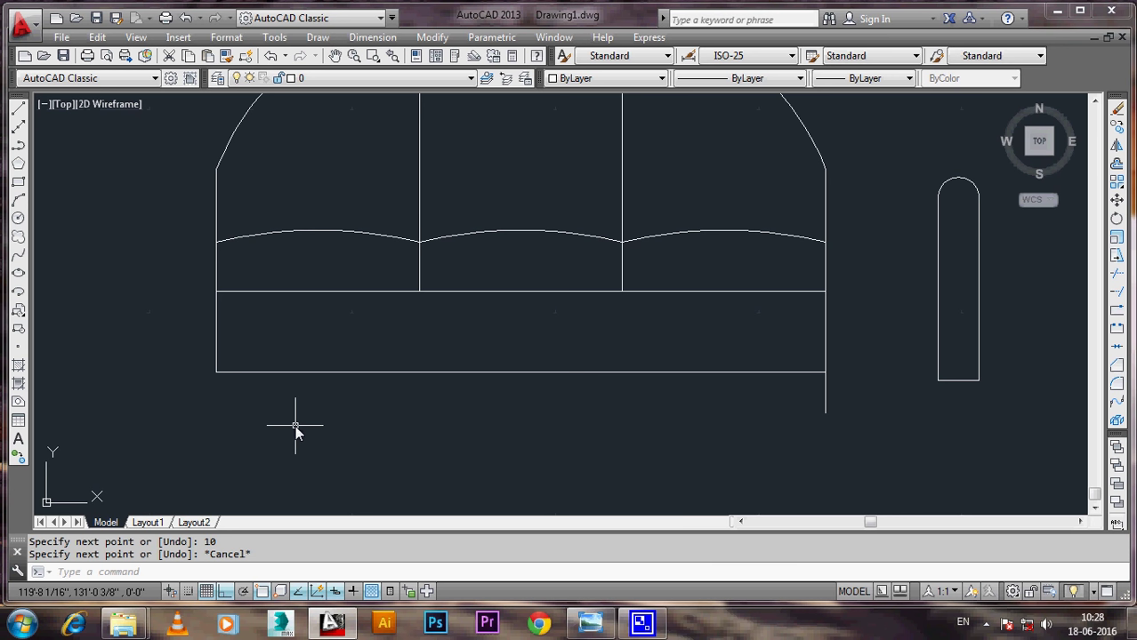
text(L)
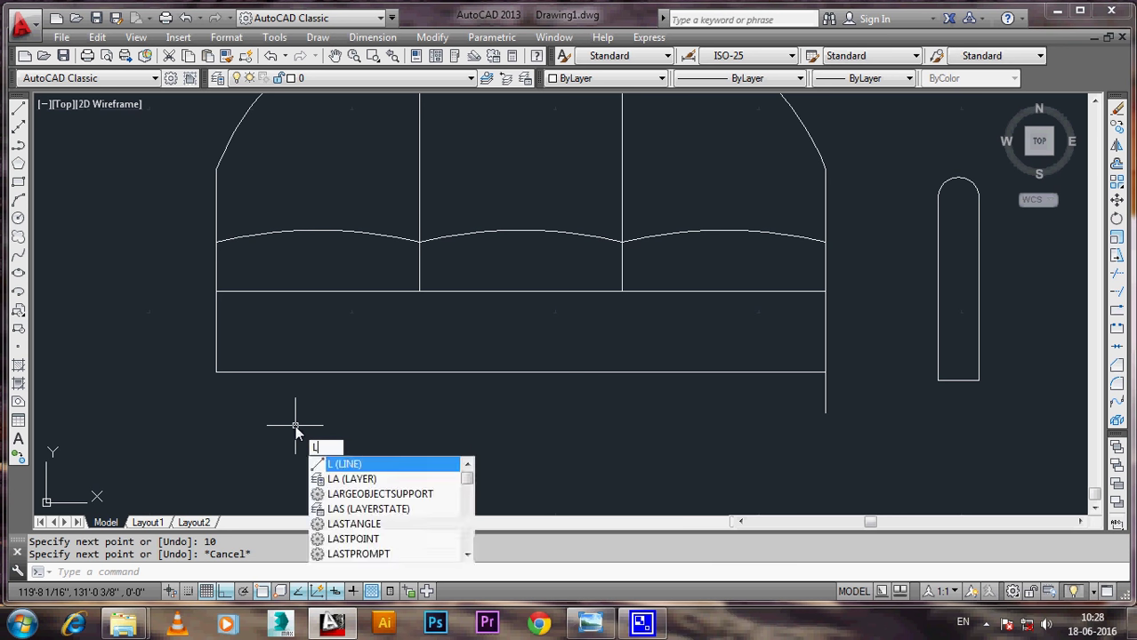
key(Return)
text(10)
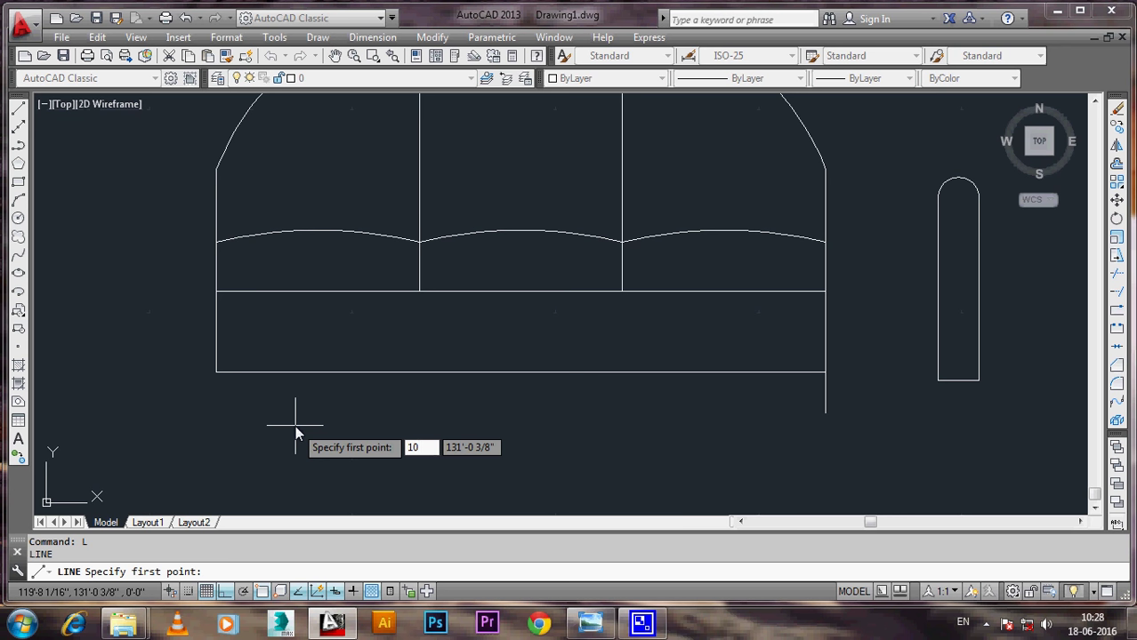
key(Return)
key(Escape)
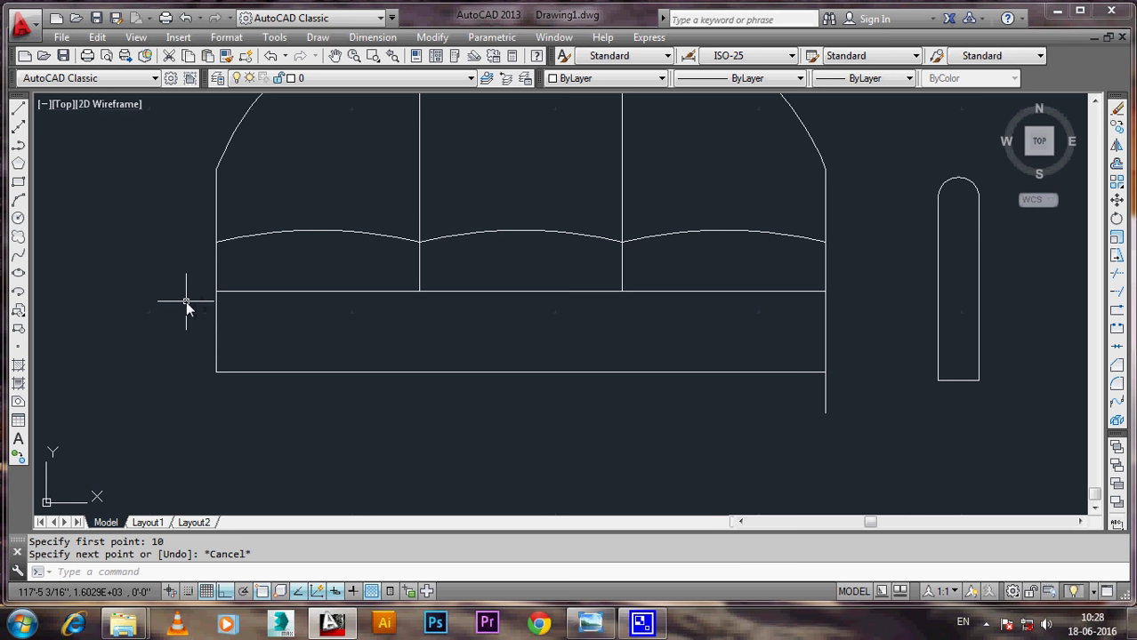
text(l)
key(Return)
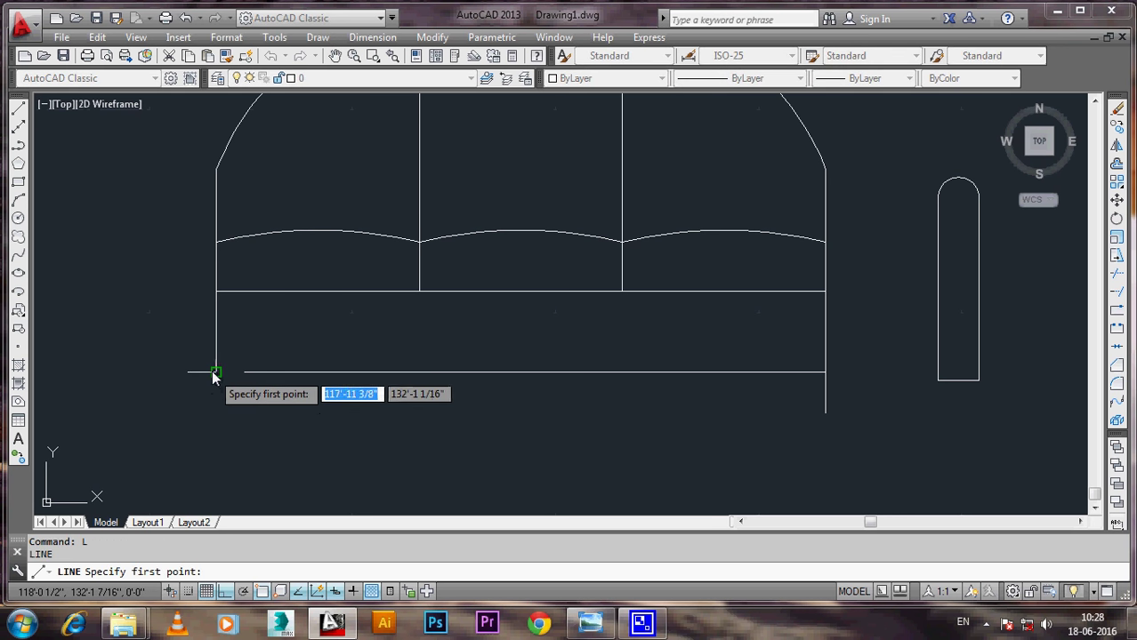
click(215, 372)
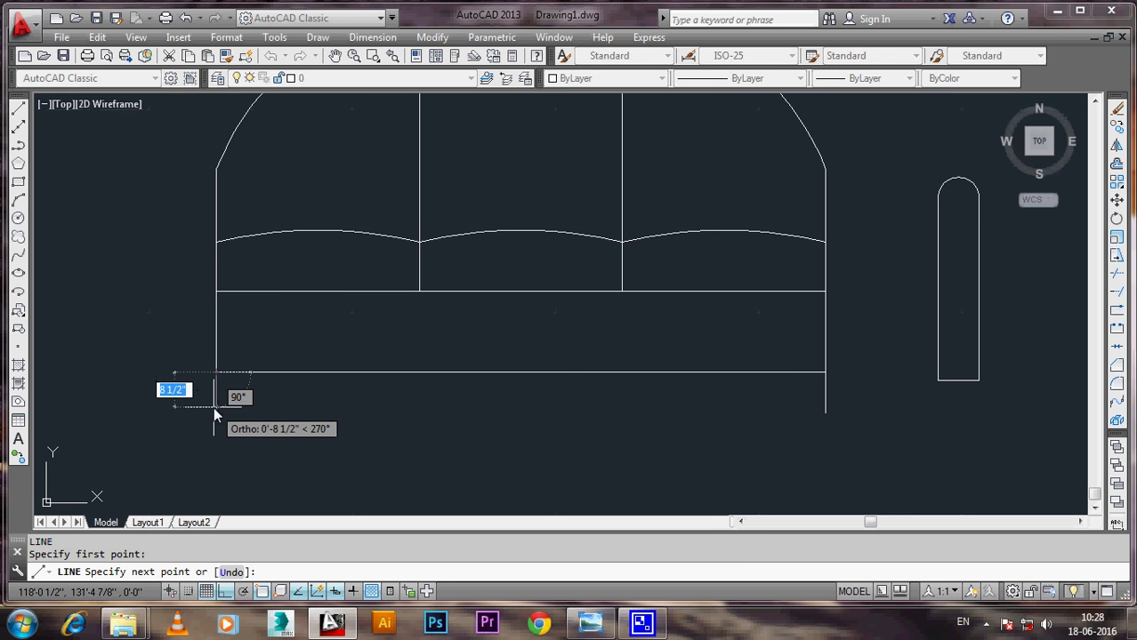
text(10)
key(Return)
key(Escape)
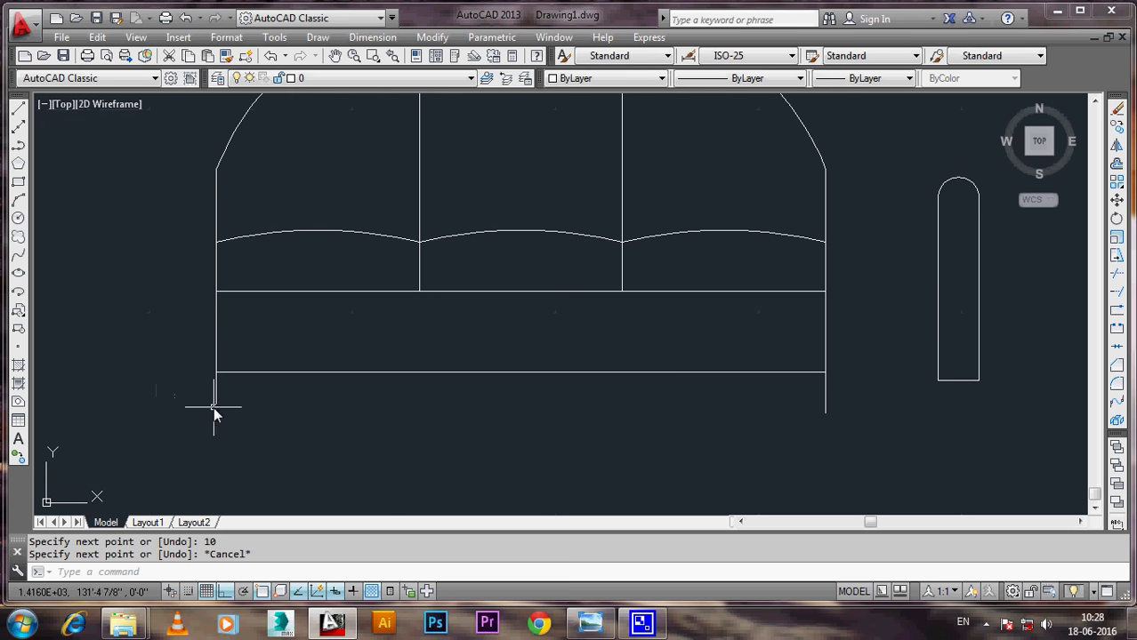
middle_drag(393, 416, 296, 427)
scroll(295, 427, down, 2)
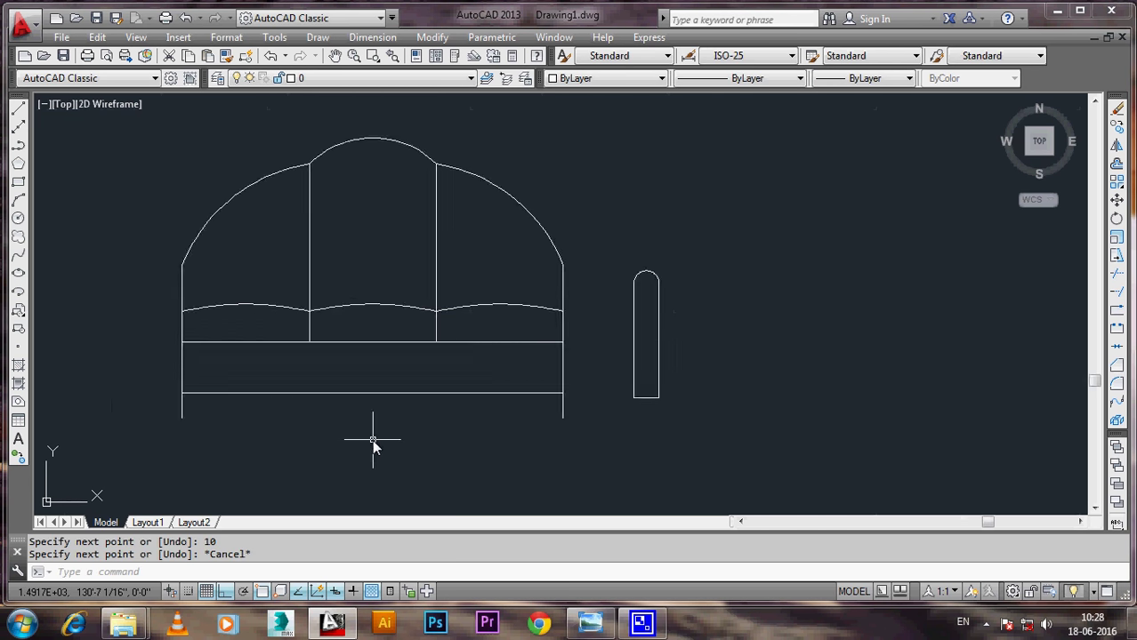
middle_drag(372, 440, 408, 392)
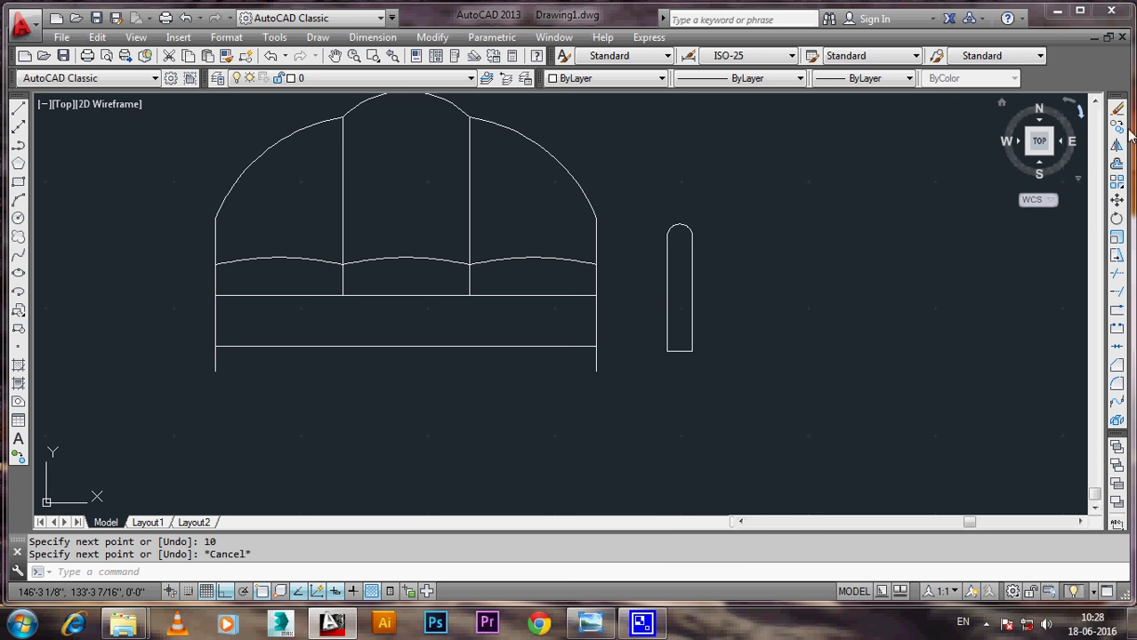
Step: Move the rounded armrest by its bottom-left corner to the right leg's bottom endpoint
click(1118, 200)
click(693, 341)
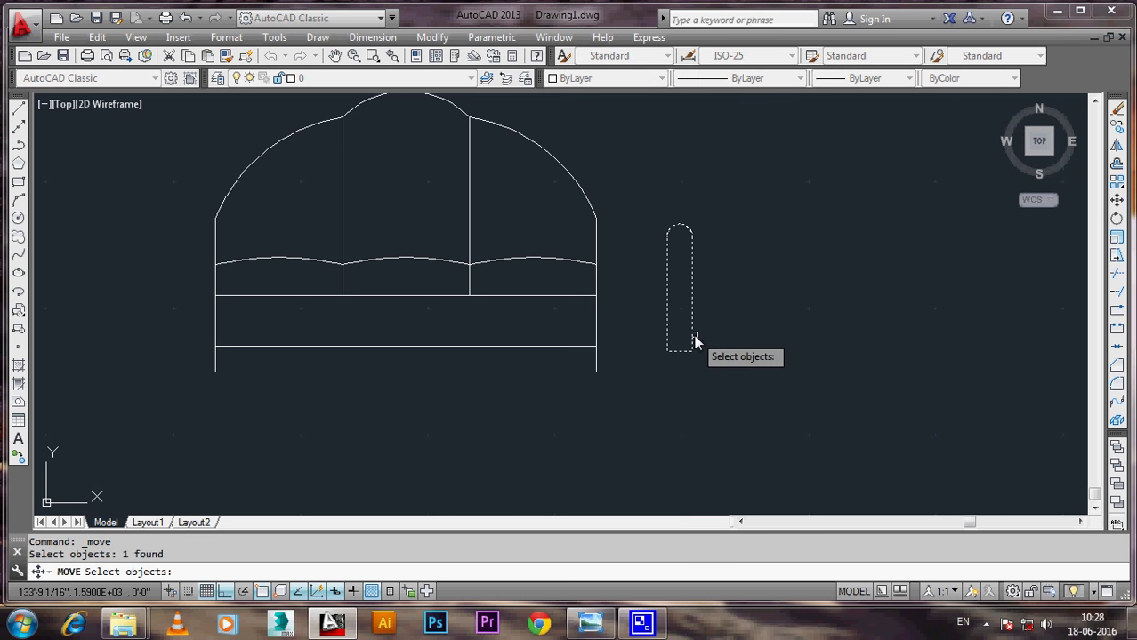
key(Return)
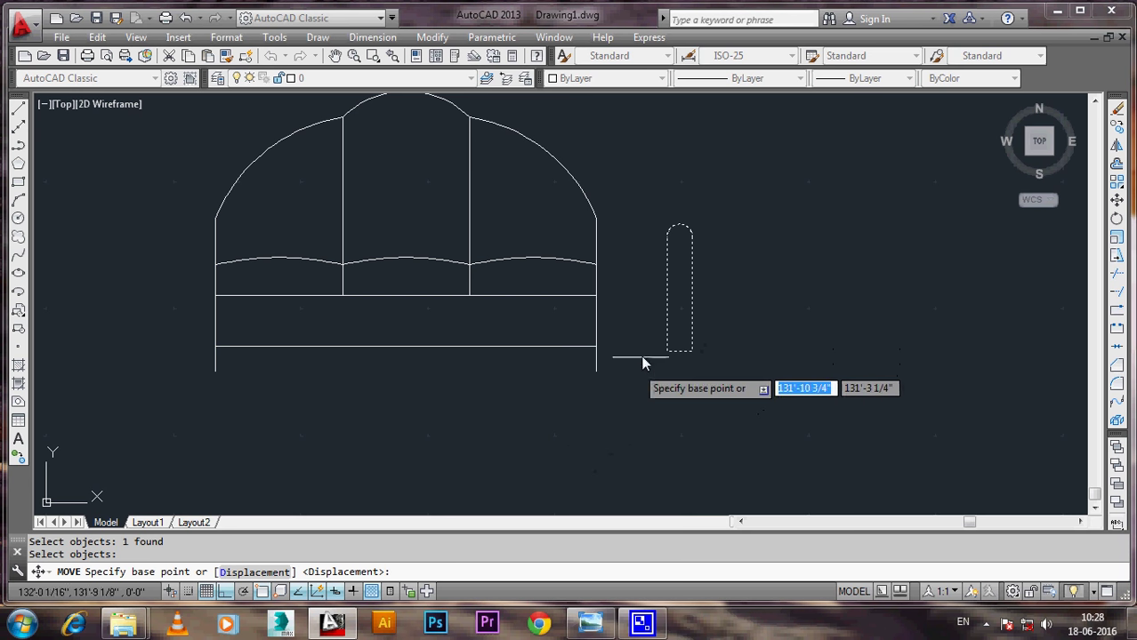
click(667, 350)
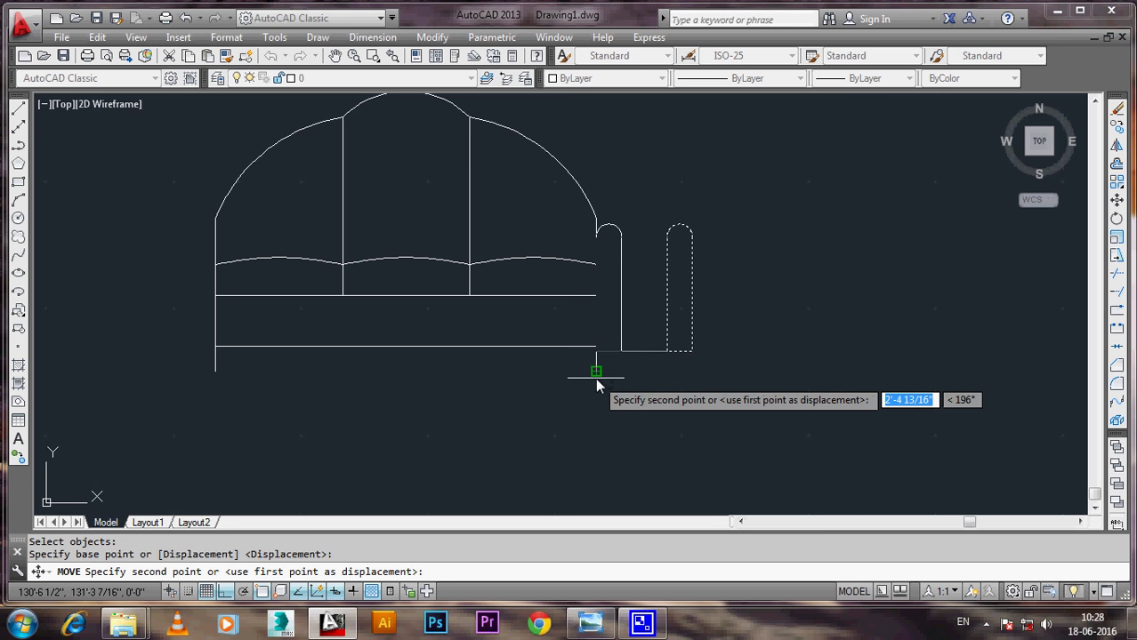
click(596, 379)
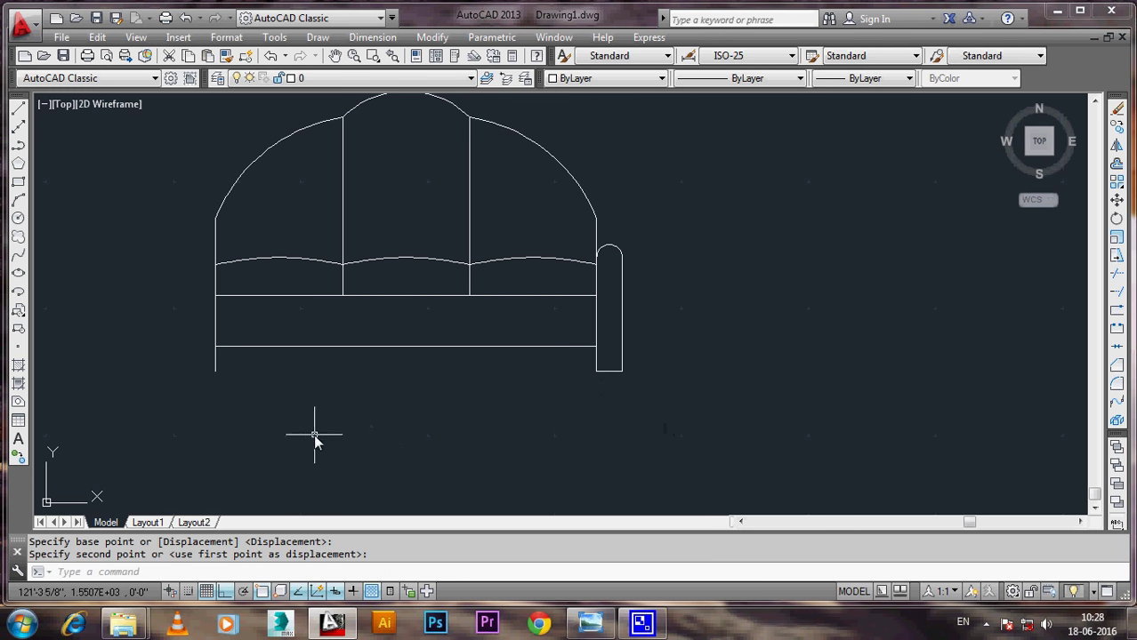
middle_drag(315, 436, 375, 444)
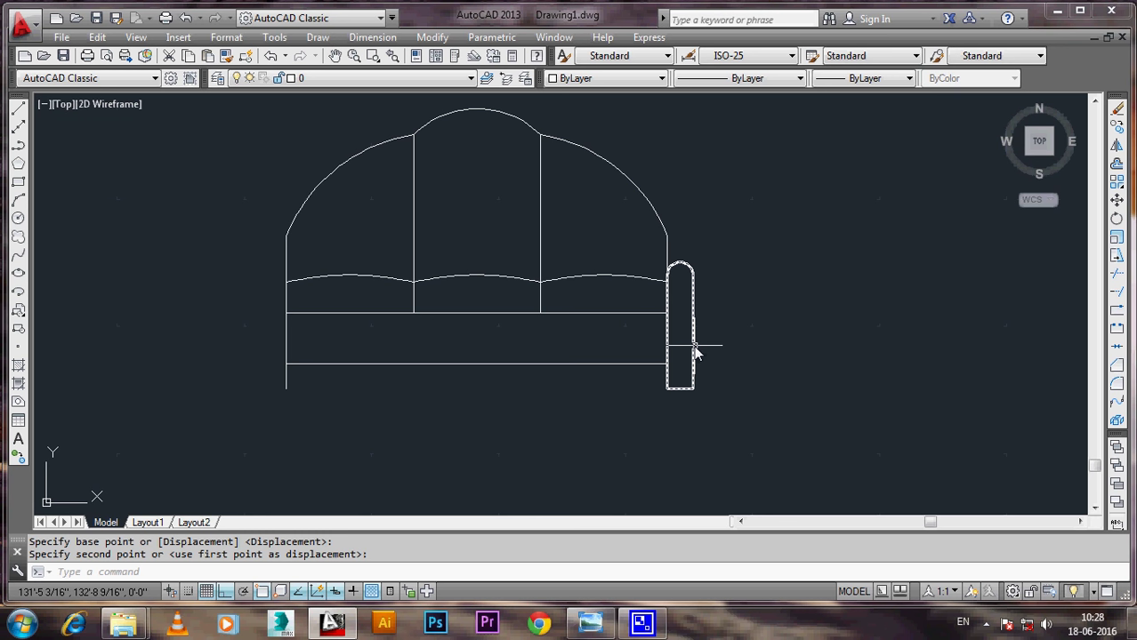
Step: Copy the right armrest from its bottom-right corner to the left leg's bottom end
click(1116, 129)
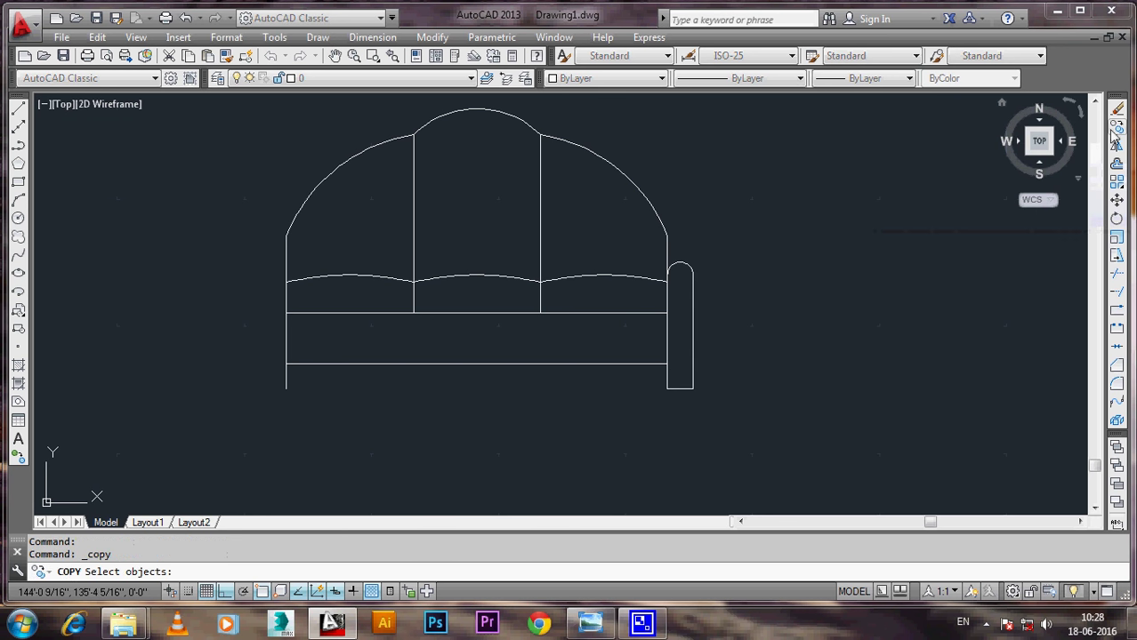
click(692, 349)
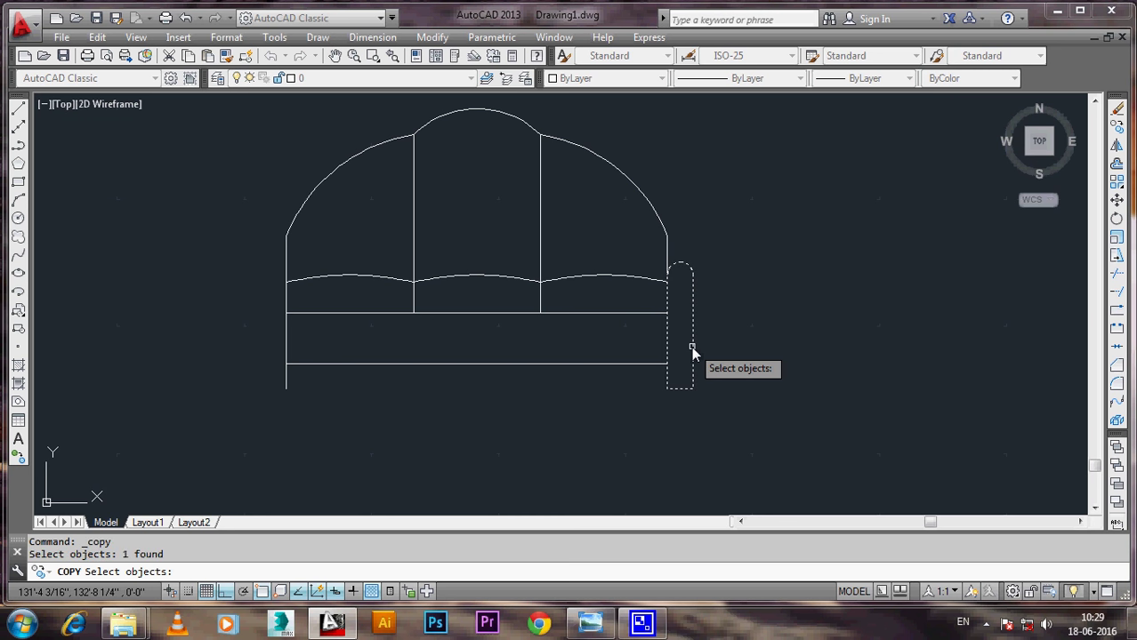
key(Return)
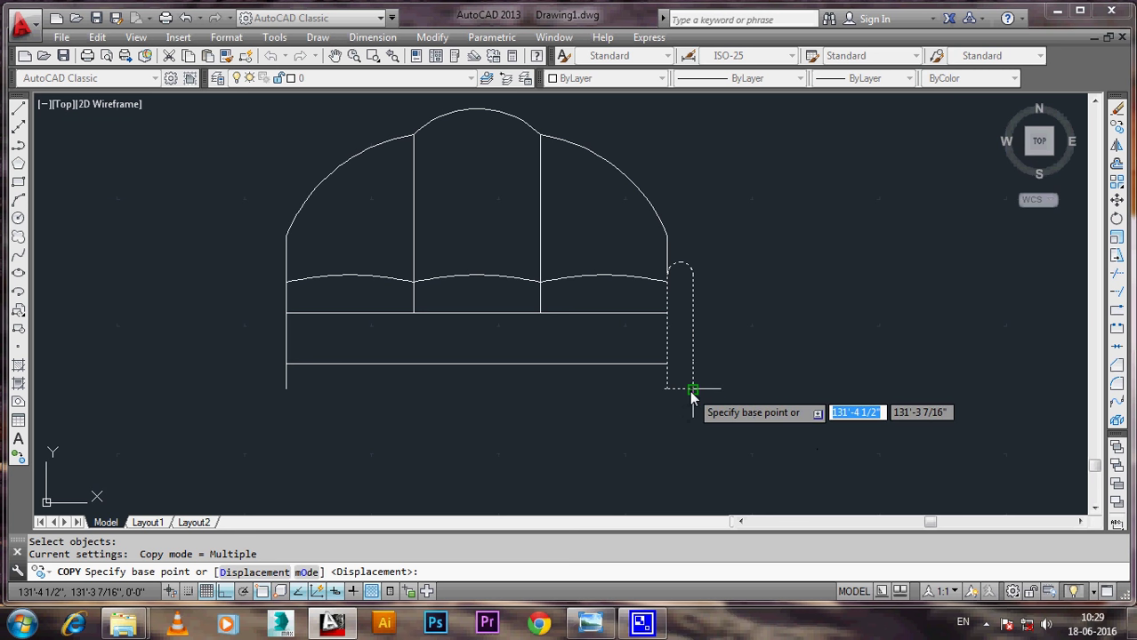
click(693, 389)
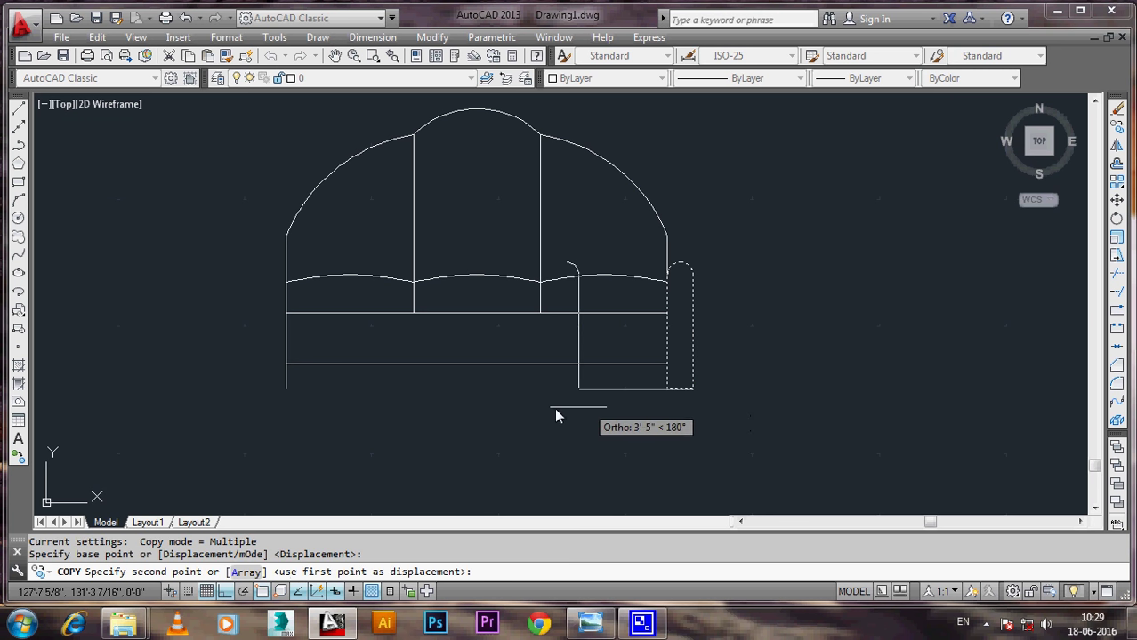
click(286, 423)
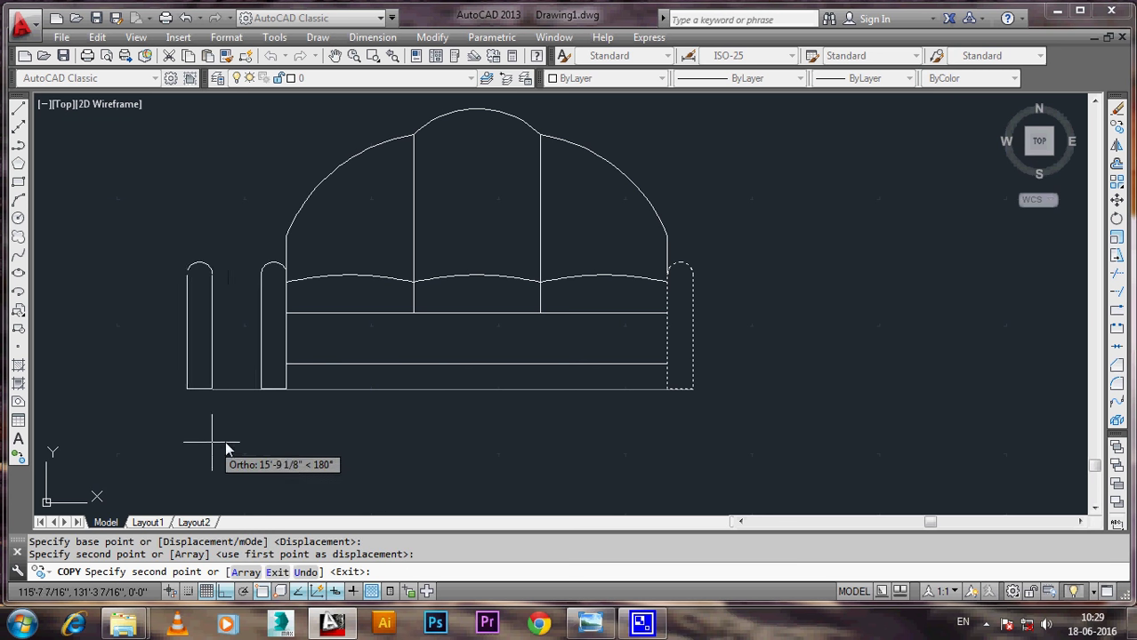
key(Escape)
Step: Zoom to fit the whole sofa in view, then minimise AutoCAD
mouse_move(363, 408)
middle_down()
mouse_move(351, 433)
mouse_move(379, 434)
mouse_move(382, 447)
middle_up()
scroll(435, 433, up, 2)
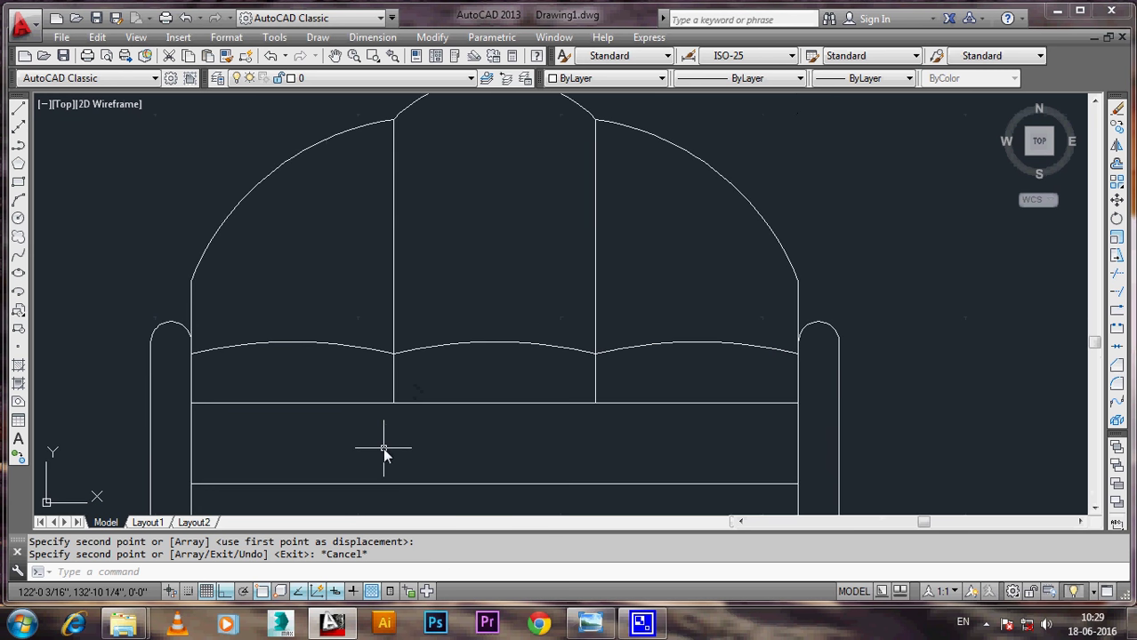
scroll(383, 447, down, 2)
scroll(463, 397, up, 1)
middle_click(481, 426)
middle_click(481, 425)
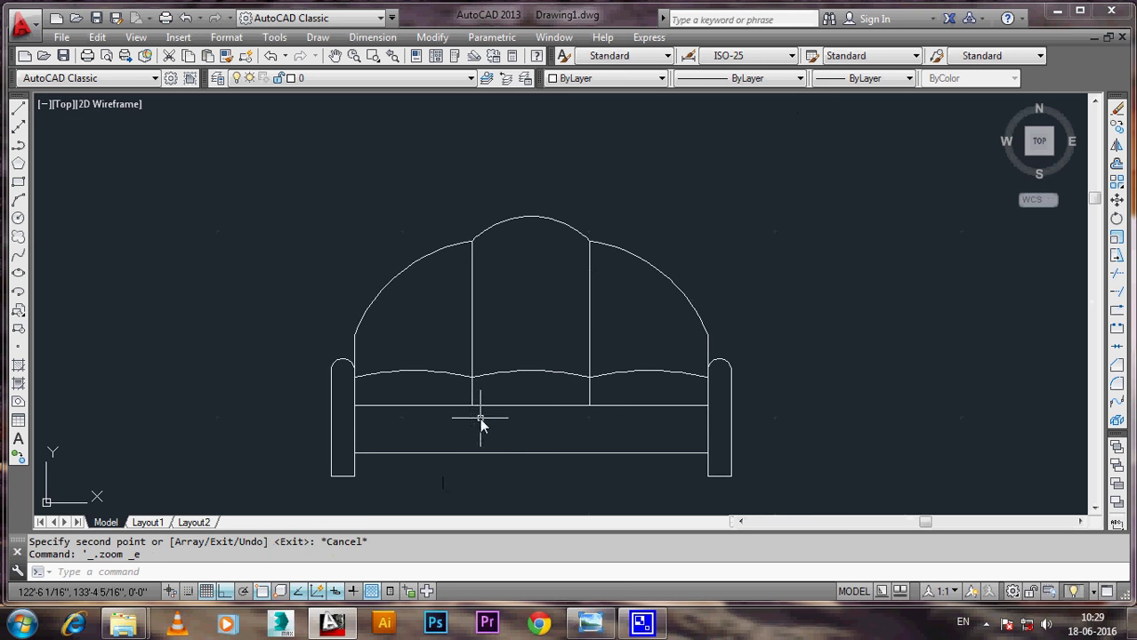
middle_drag(481, 426, 469, 356)
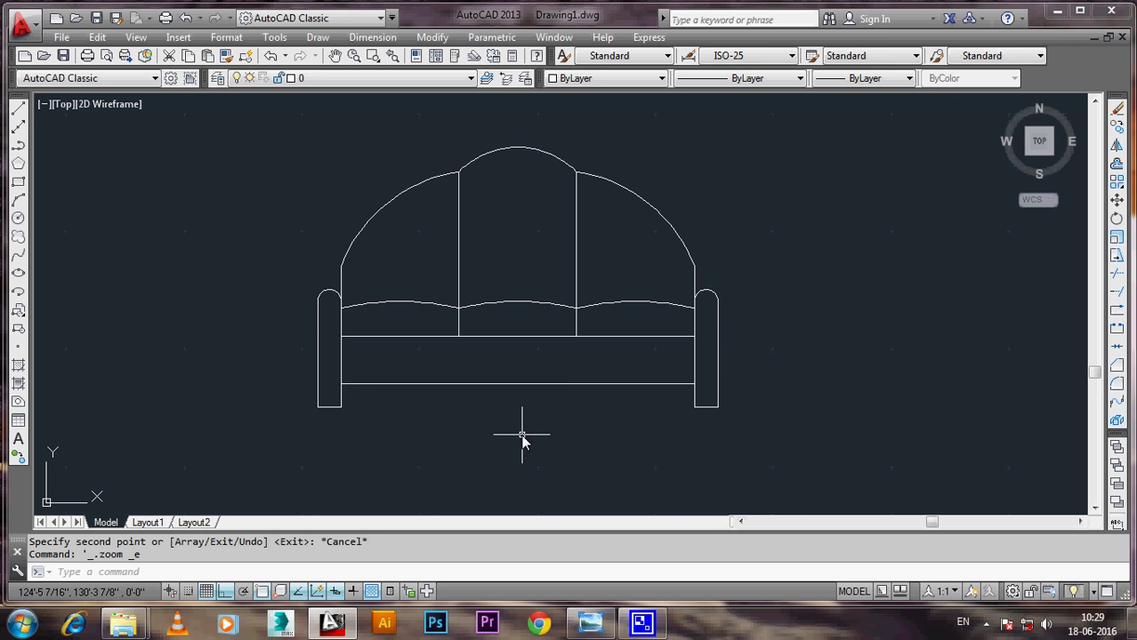
click(1058, 11)
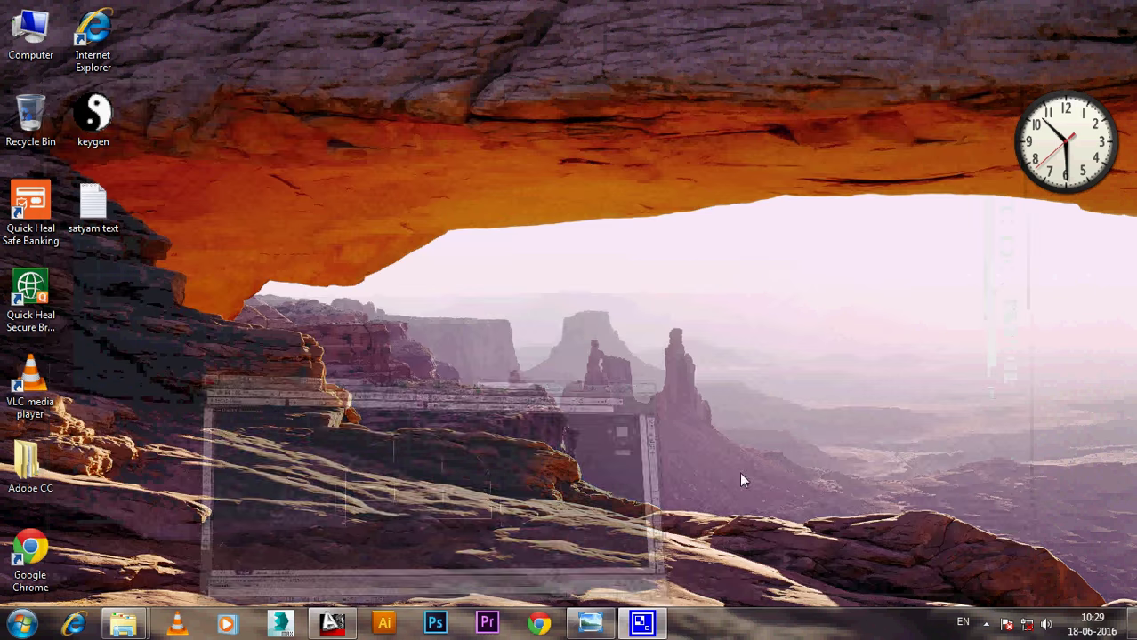
mouse_move(123, 624)
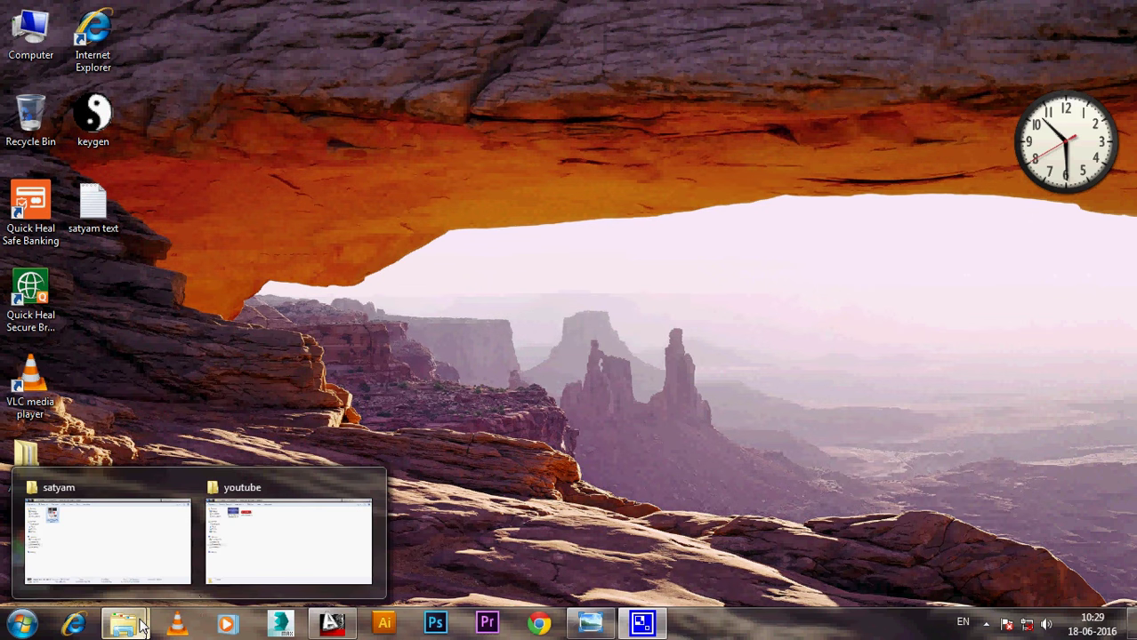
Step: Open the SR_VideoOutro_Storyboard_2_F2 outro image from the youtube folder in the photo viewer
click(280, 539)
click(191, 146)
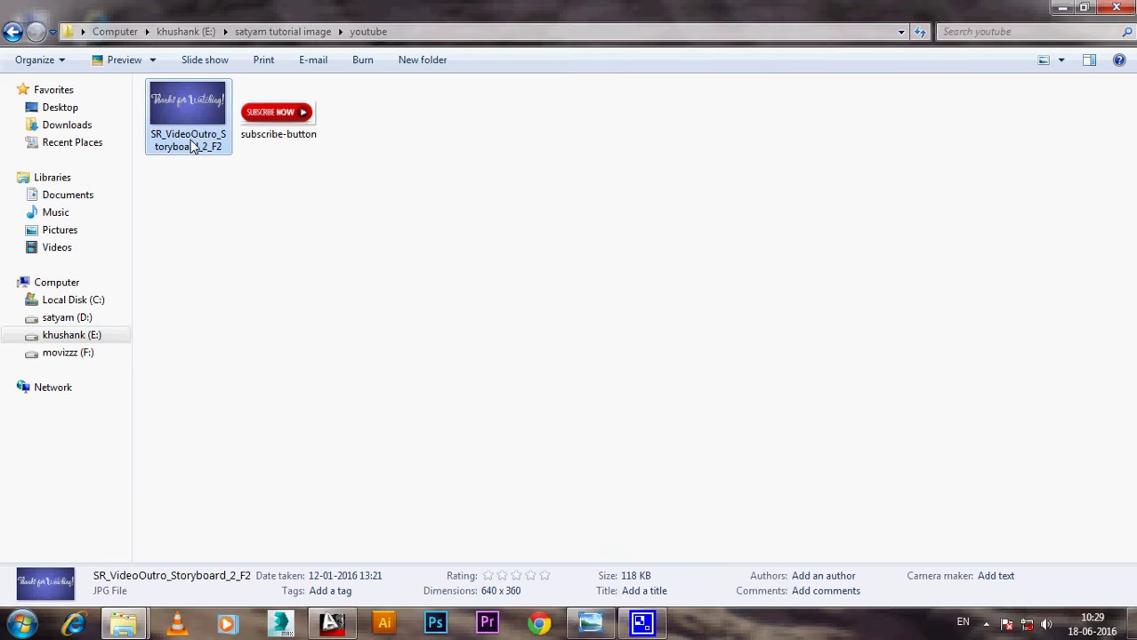
double_click(192, 147)
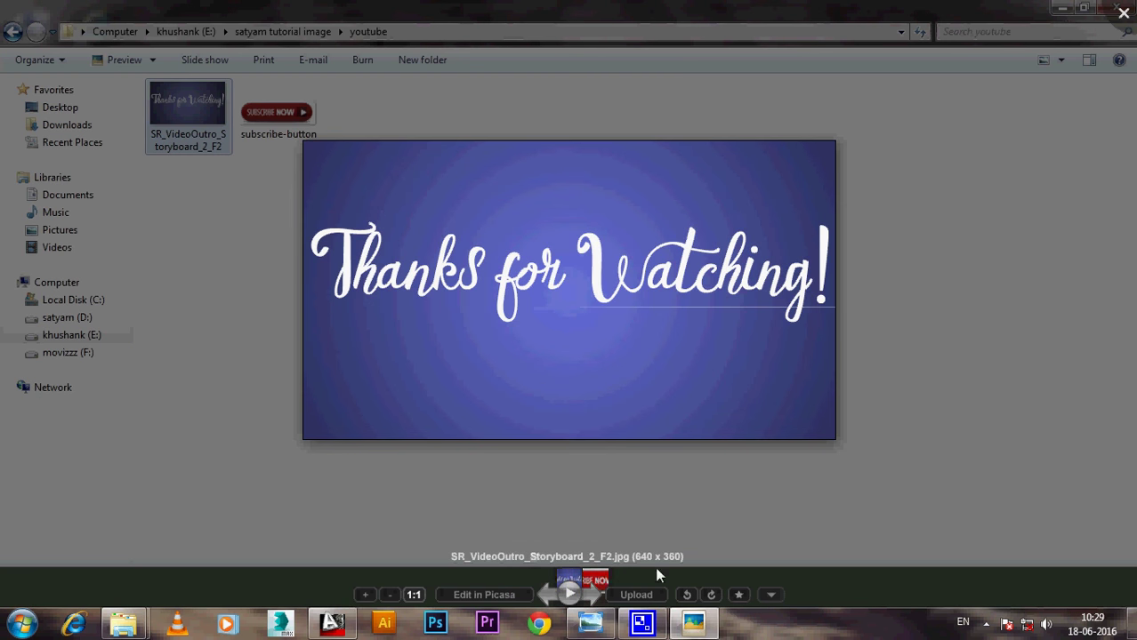
Step: Advance to subscribe-button.jpg, then bring up the CamStudio window from the notification area
click(590, 594)
scroll(655, 468, up, 2)
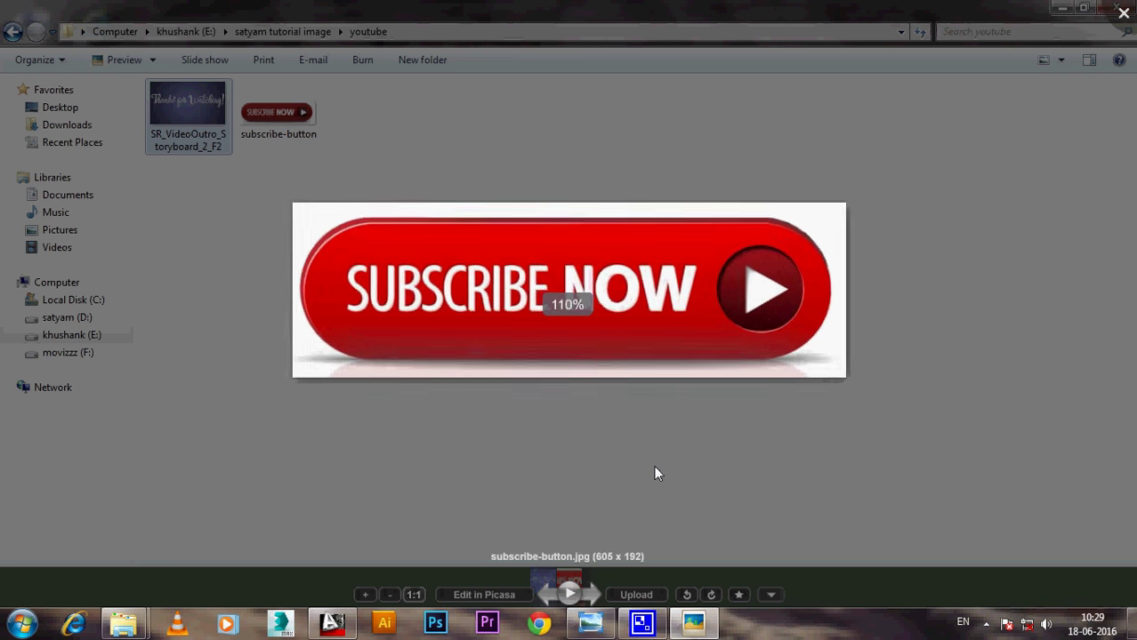
scroll(655, 468, up, 2)
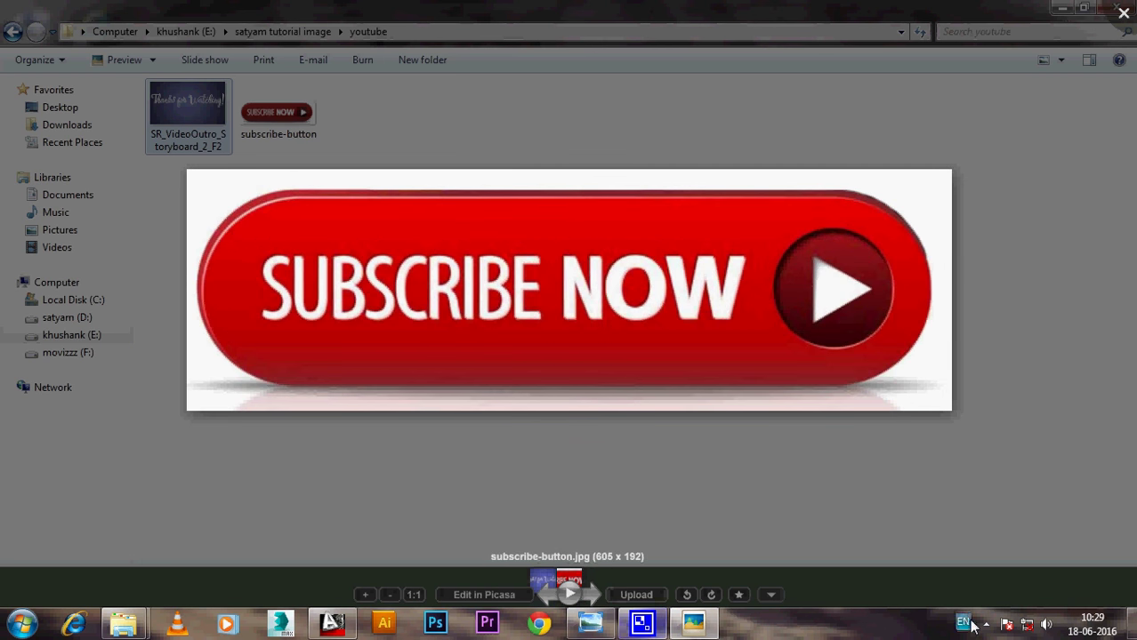
click(986, 622)
click(1010, 516)
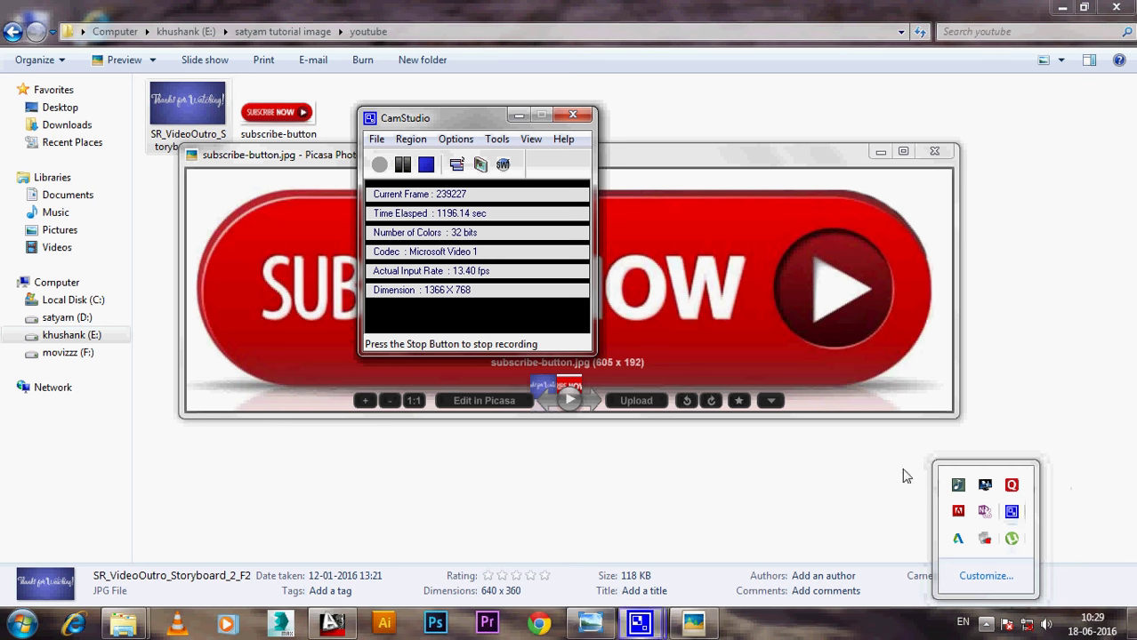